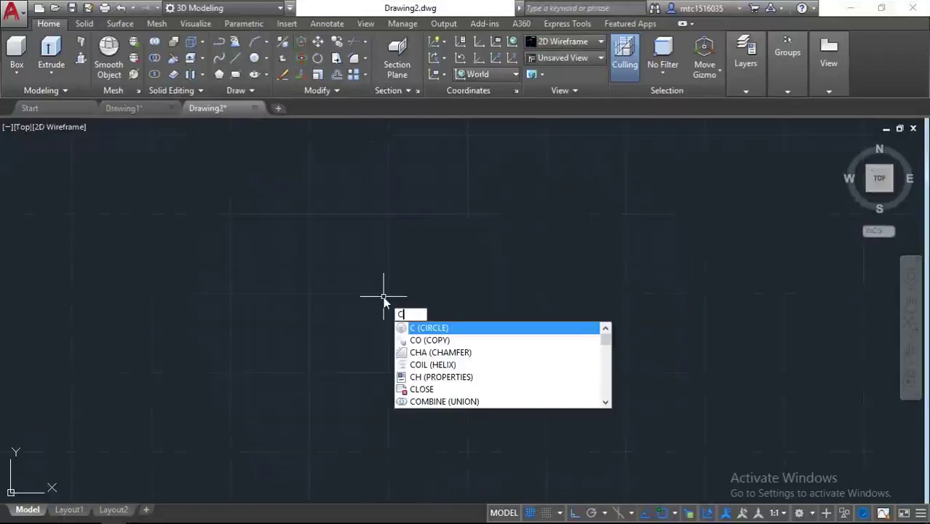
- Start the CIRCLE command and place its centre in the middle of Drawing2
key(Return)
click(399, 289)
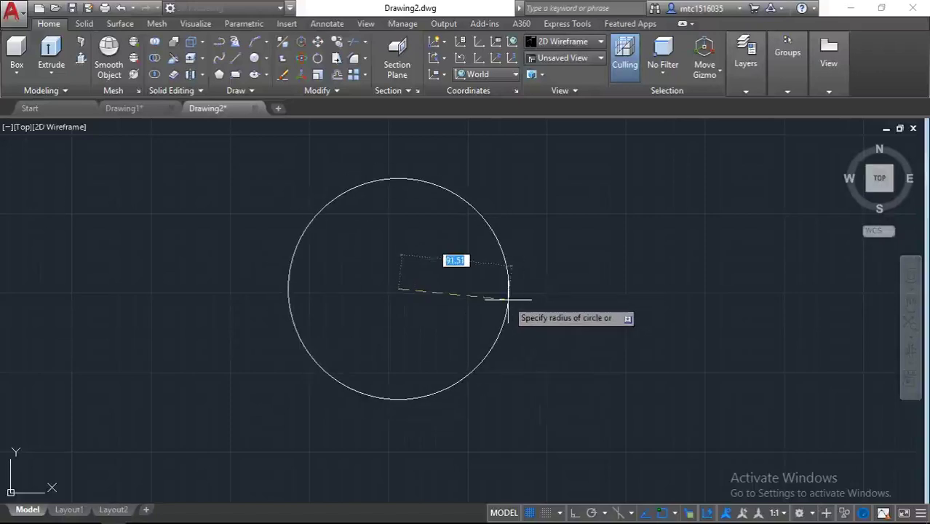
- Give the circle a 22.5 diameter and zoom in on it
text(d)
key(Return)
text(22)
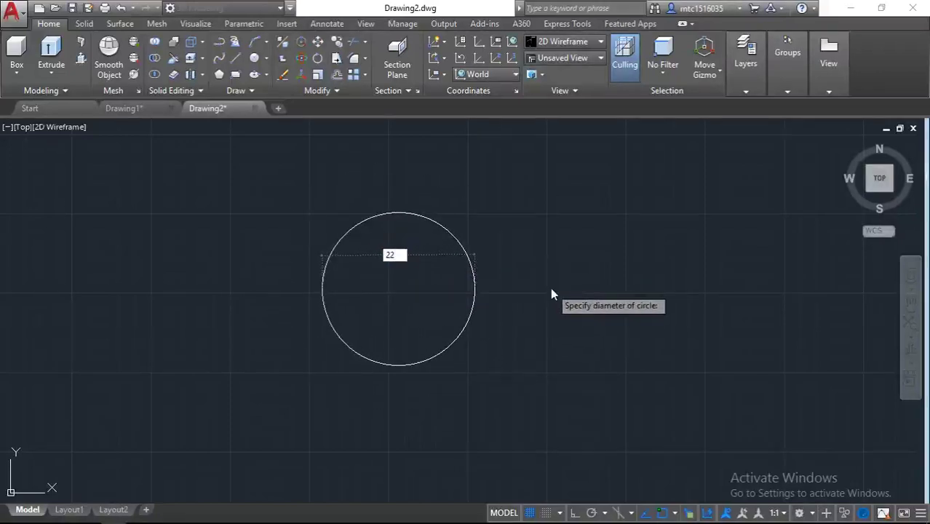
text(.5)
key(Return)
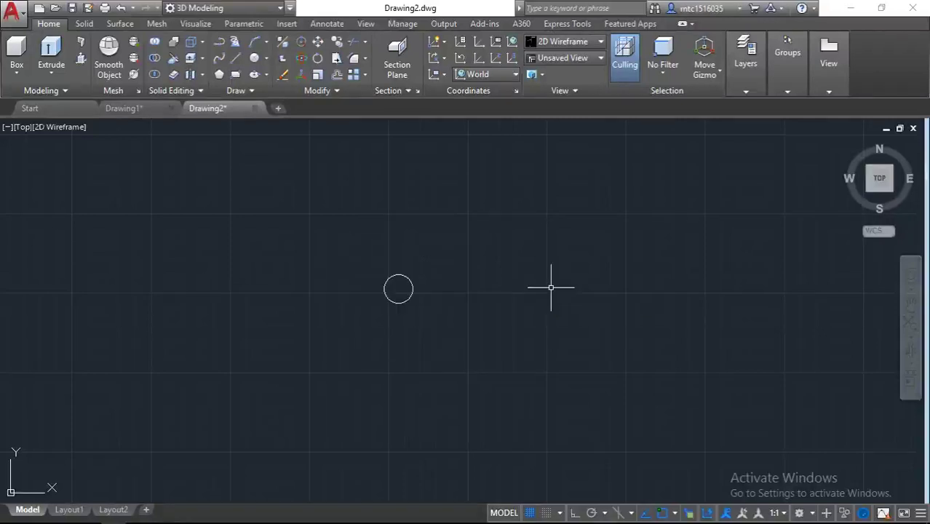
scroll(540, 277, up, 5)
scroll(359, 277, up, 3)
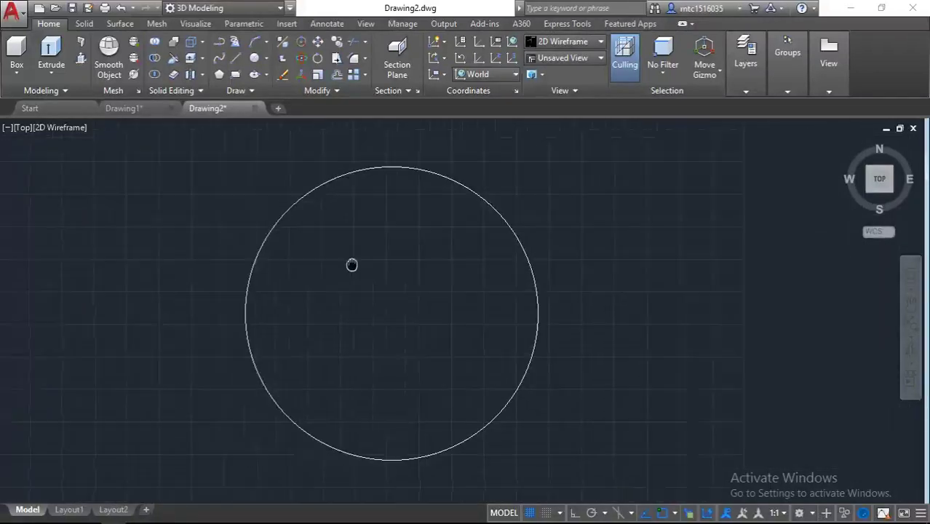
- With Ortho on, draw a polyline from the circle's top: 2.25 up, across, then a short way down
text(pl)
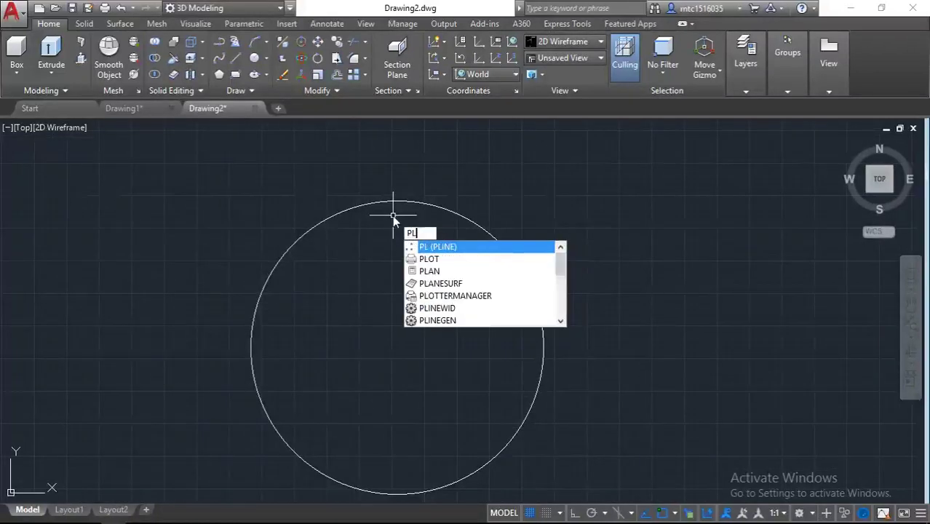
key(Return)
click(395, 201)
text(2.25)
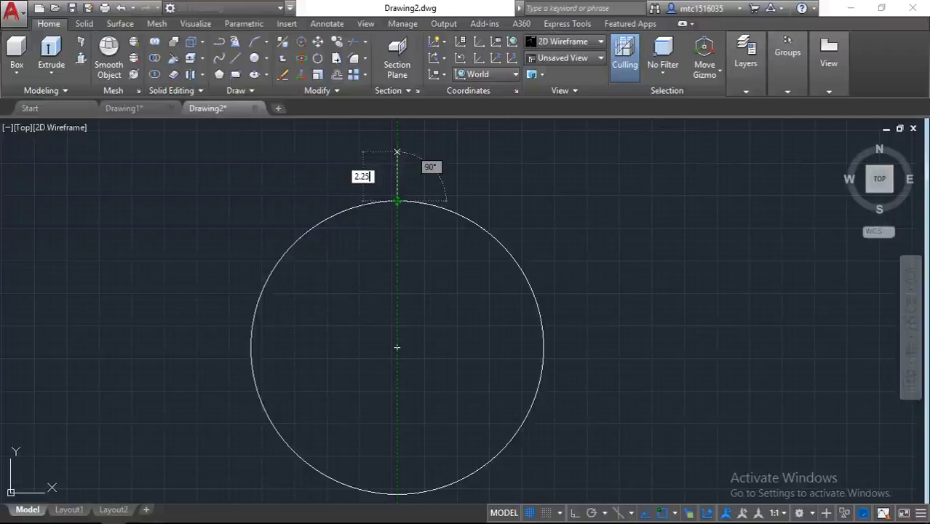
key(Return)
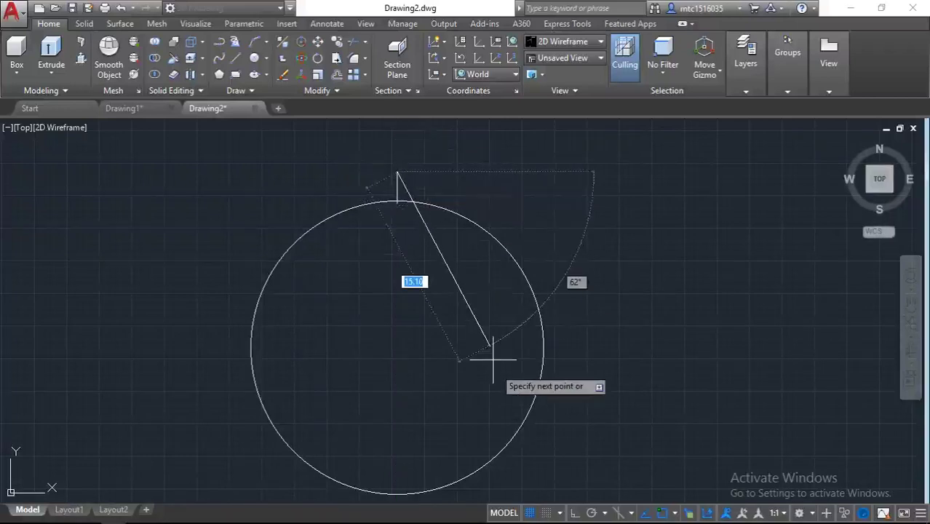
click(575, 513)
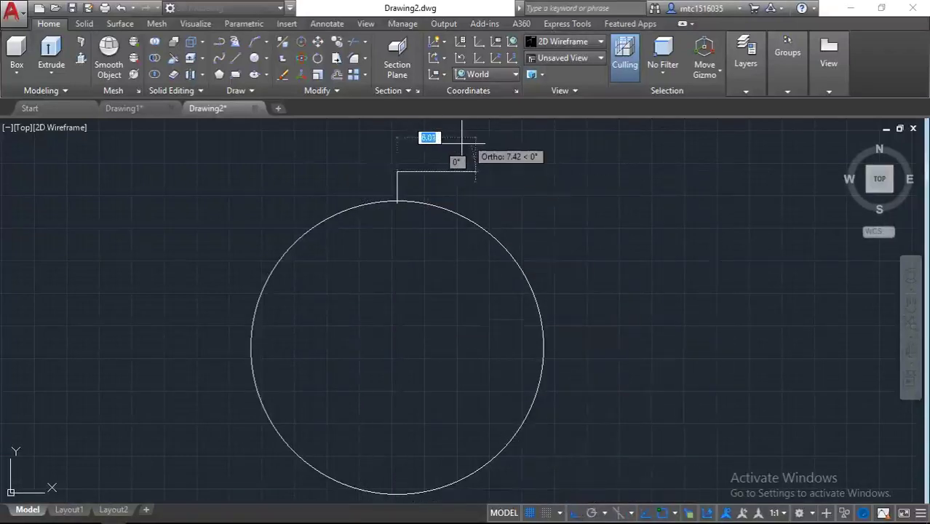
click(407, 183)
scroll(415, 139, up, 4)
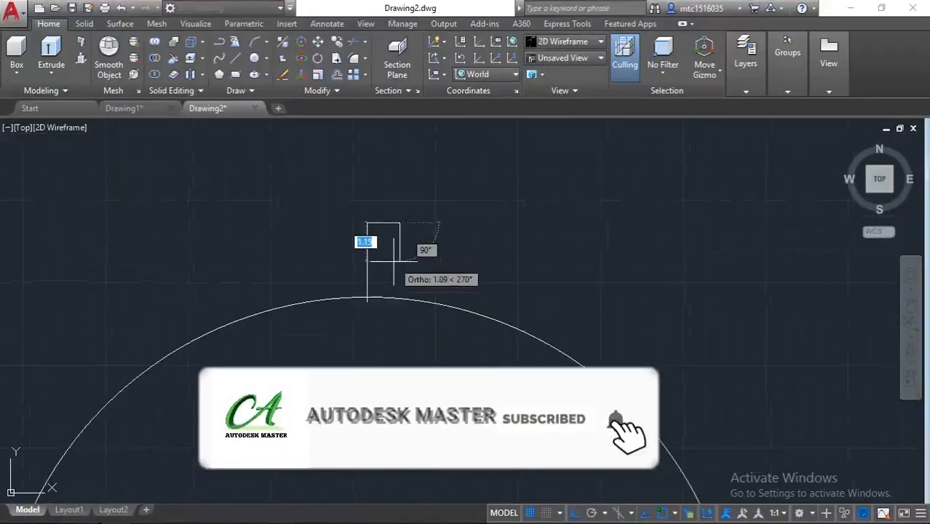
click(395, 261)
key(Return)
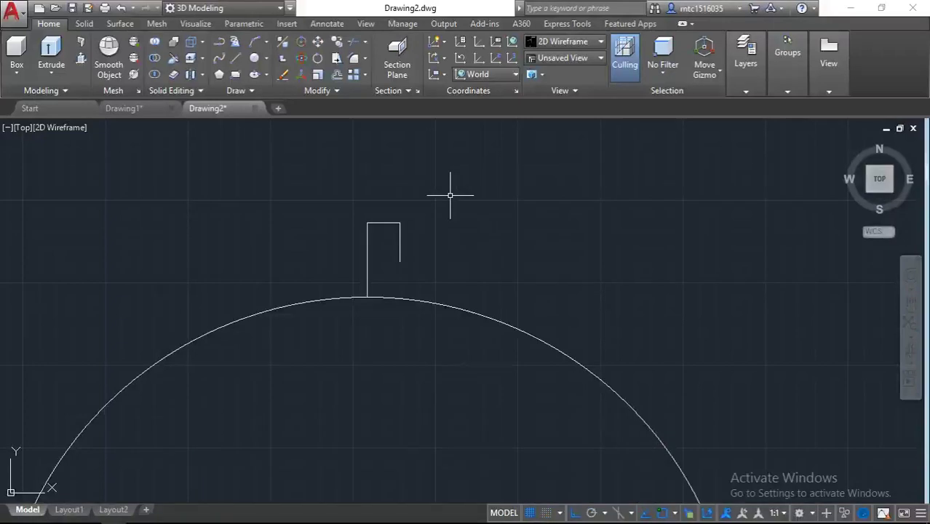
- Extend the tooth outline's right side down to the circle
text(R)
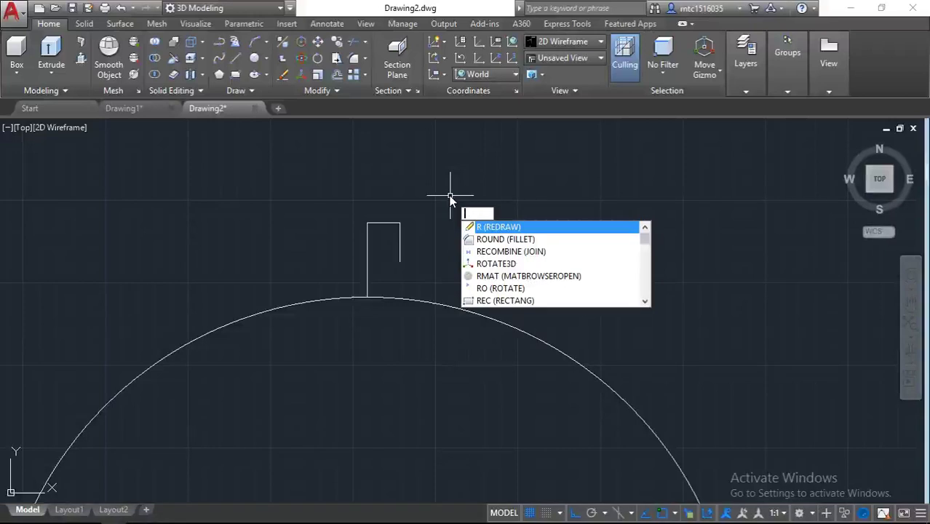
key(BackSpace)
scroll(401, 259, up, 2)
middle_drag(394, 266, 342, 313)
text(ex)
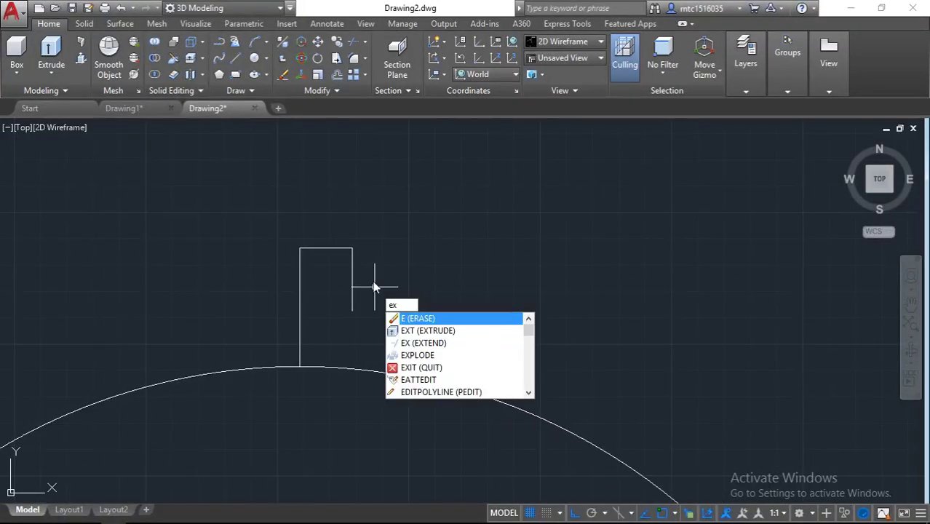
key(Return)
key(Return)
click(352, 291)
key(Return)
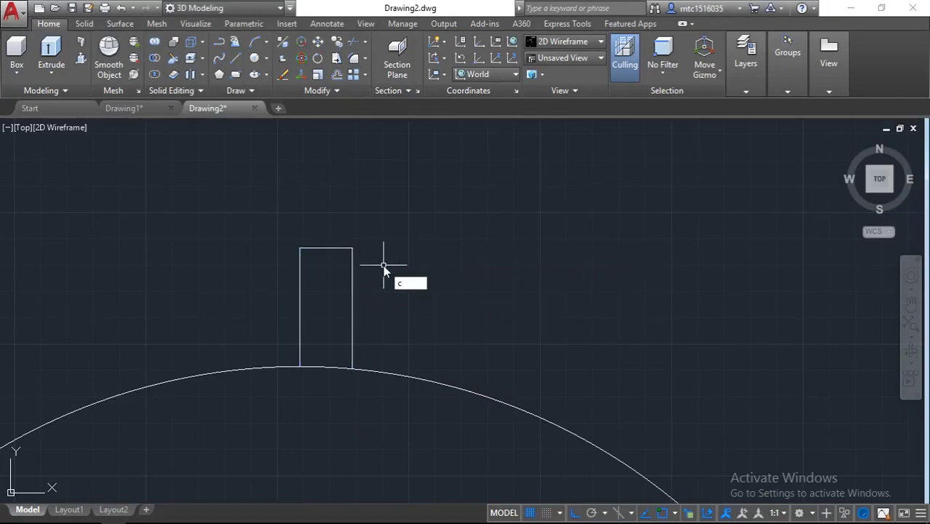
- Chamfer the tooth's top-right corner into a slanted edge
text(ha)
key(Return)
key(Escape)
text(ha)
key(Return)
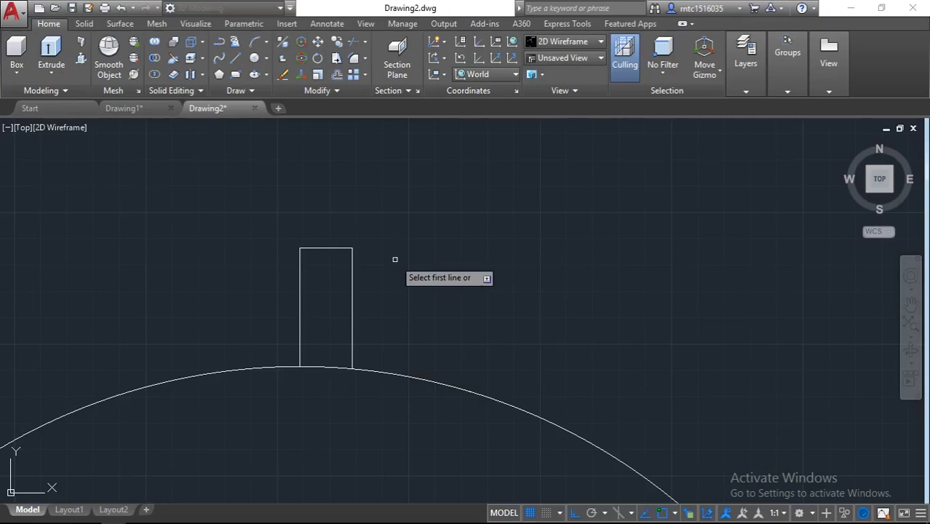
text(d)
key(Return)
click(352, 248)
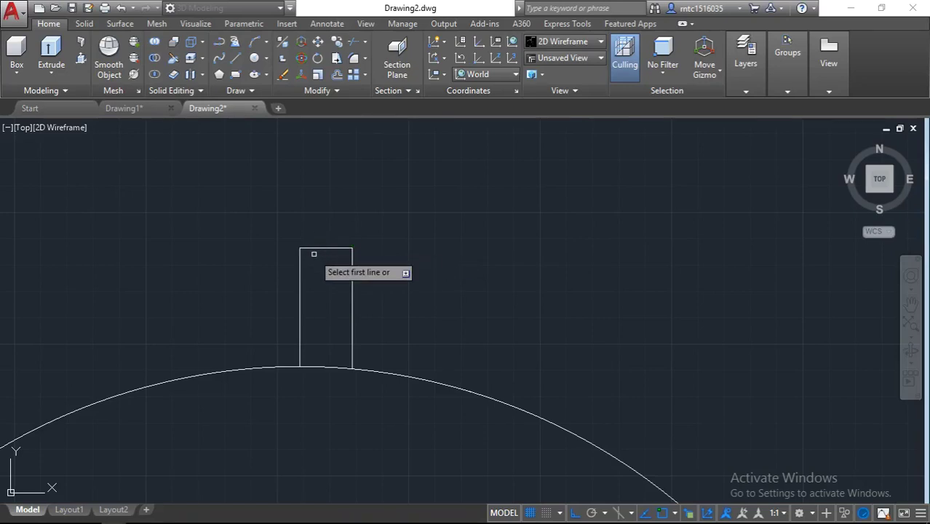
click(351, 265)
click(333, 249)
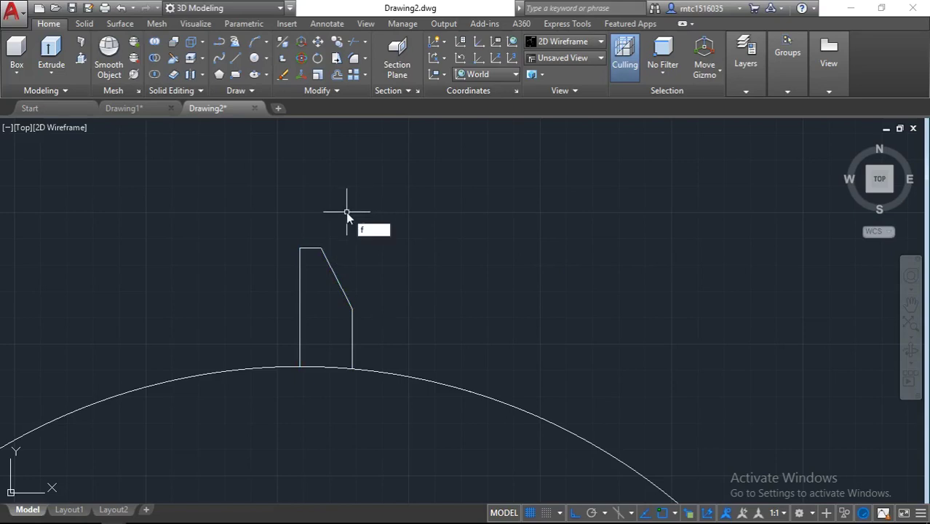
key(Return)
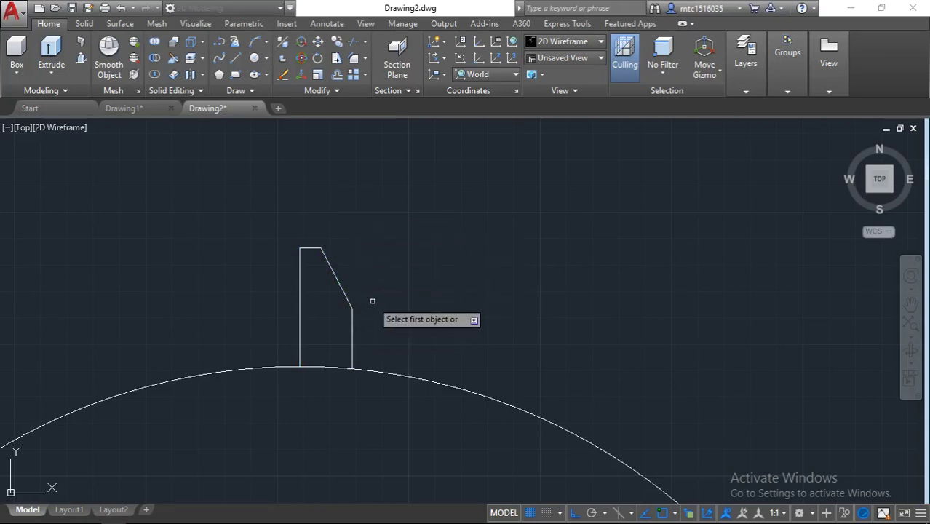
- Fillet the right and slanted edges with radius 3 to curve the flank
text(r)
key(Return)
text(3)
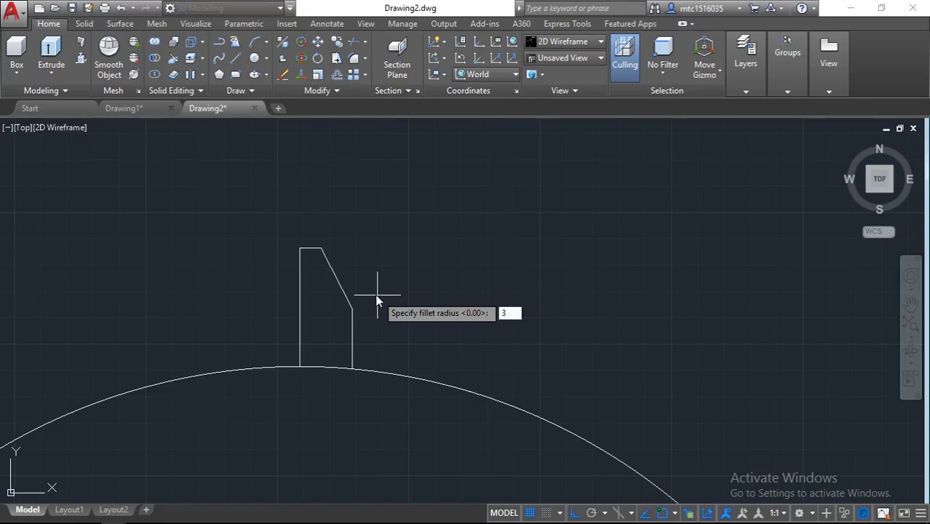
key(Return)
click(353, 312)
click(345, 291)
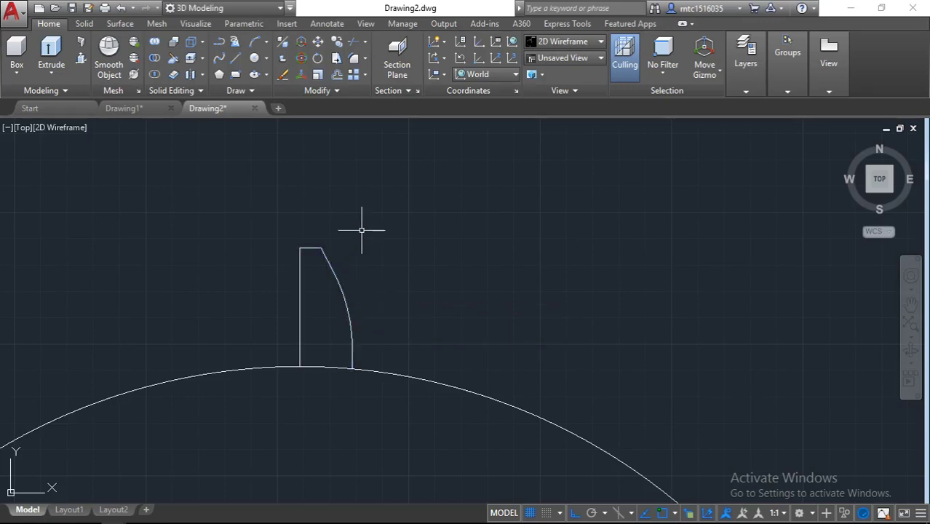
text(f)
- Round the corner between the top and slanted edges with a 0.2 fillet
key(Return)
text(.2)
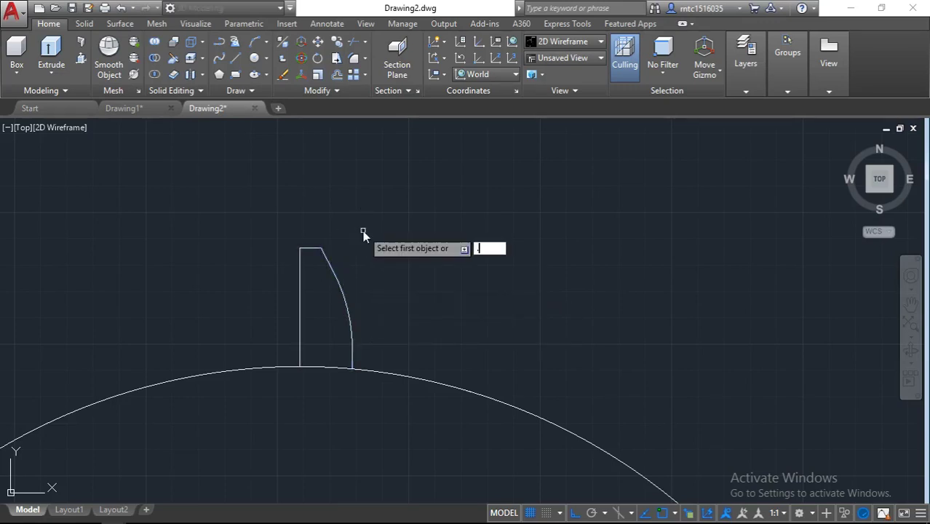
click(315, 249)
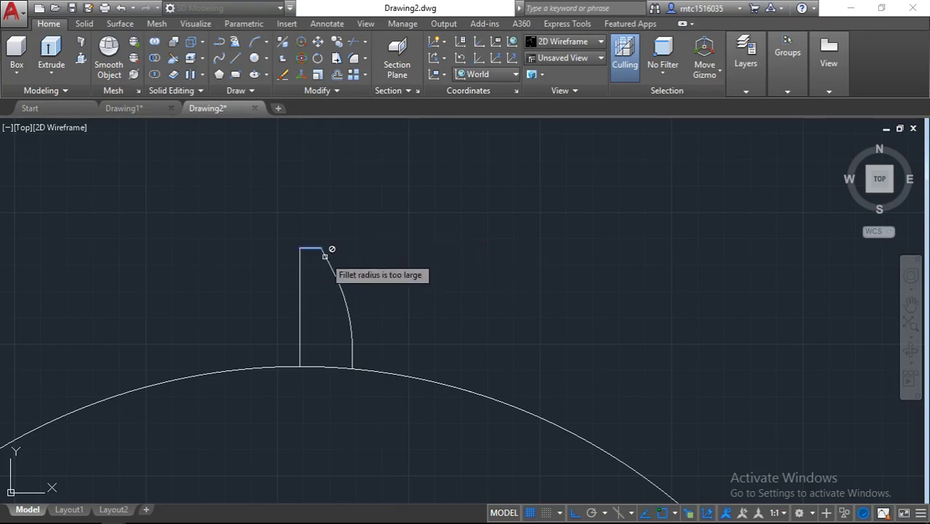
key(Escape)
text(f)
key(Return)
key(Return)
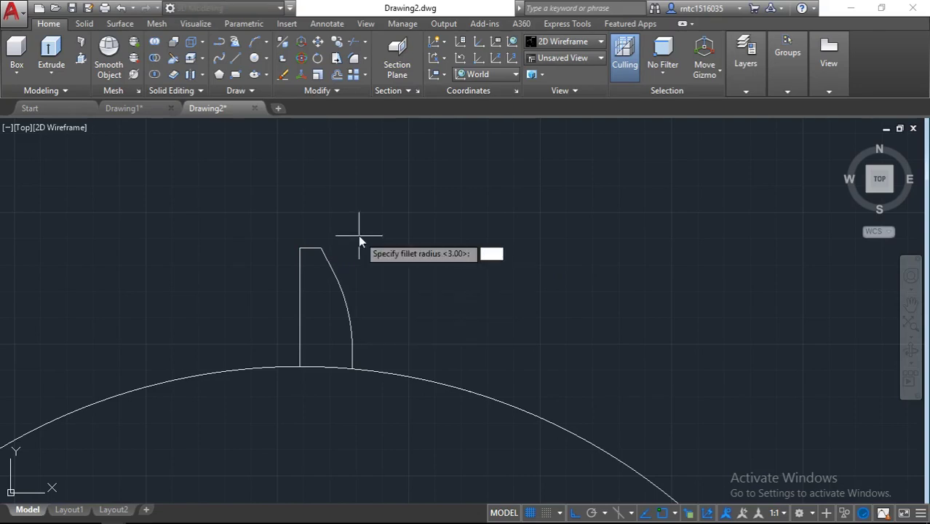
text(2)
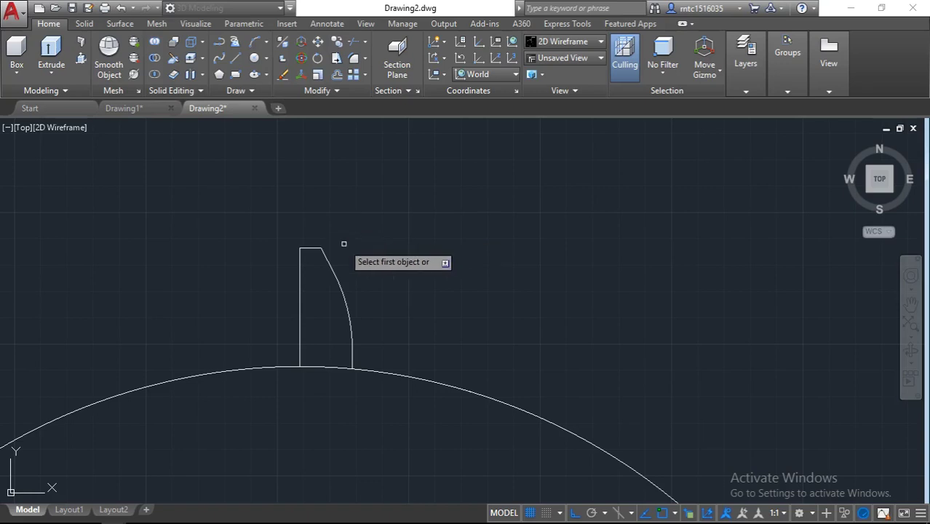
click(322, 253)
click(312, 249)
scroll(324, 247, up, 2)
scroll(378, 230, up, 2)
scroll(436, 168, down, 2)
scroll(450, 157, up, 2)
middle_drag(406, 175, 403, 202)
- Mirror the half-tooth about its left edge, keeping the original
text(mi)
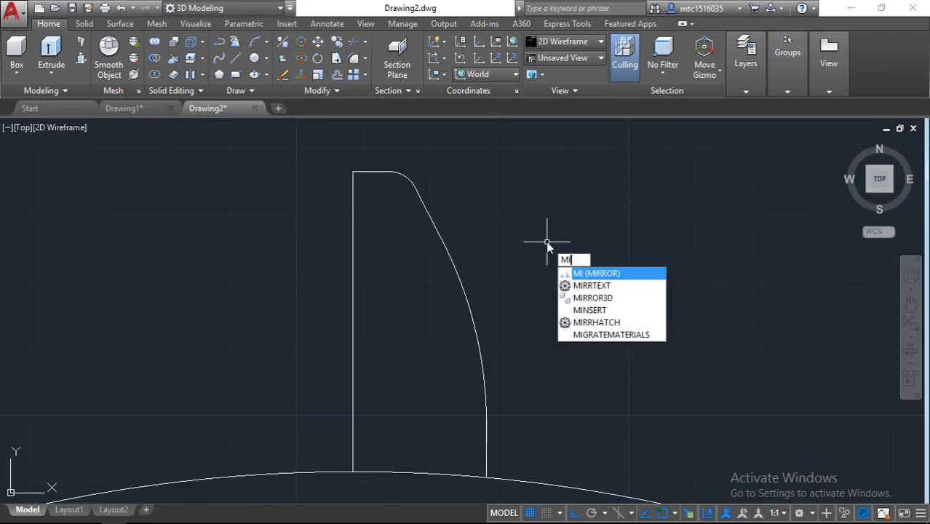
text(r)
key(Return)
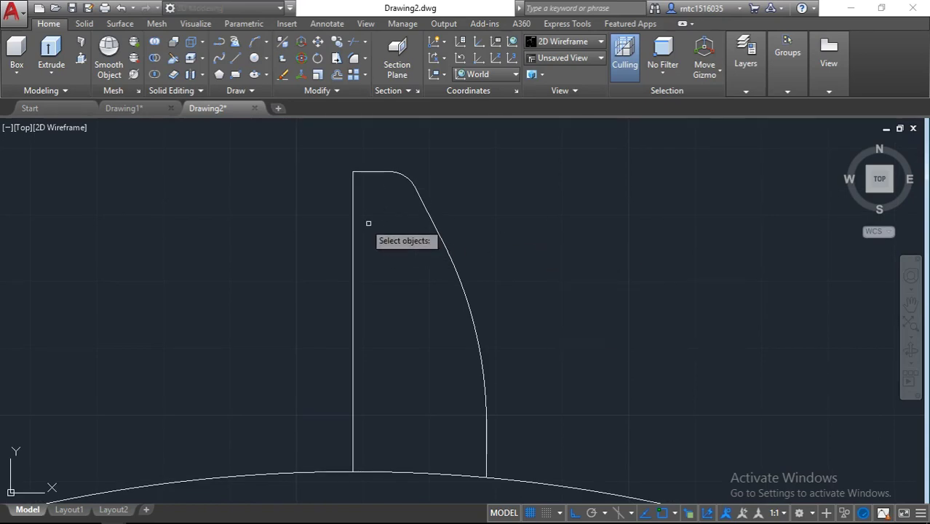
click(418, 194)
key(Return)
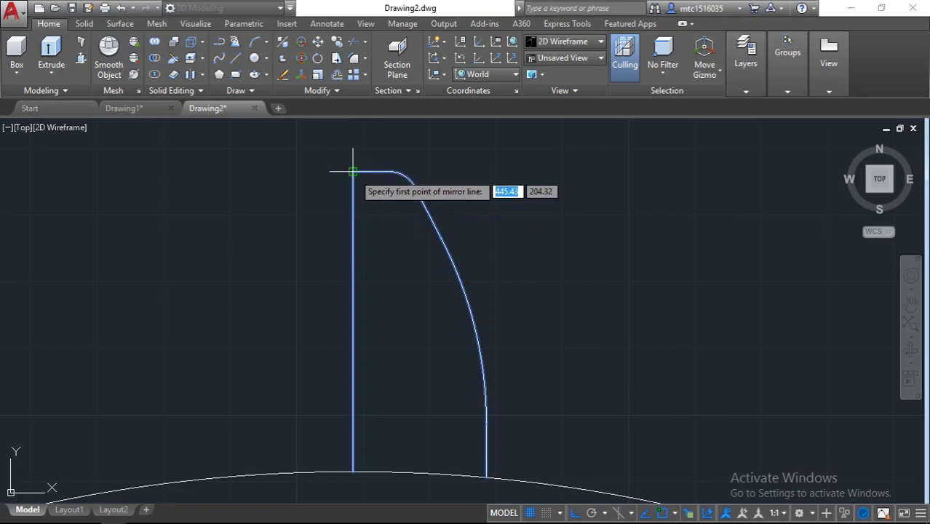
click(352, 471)
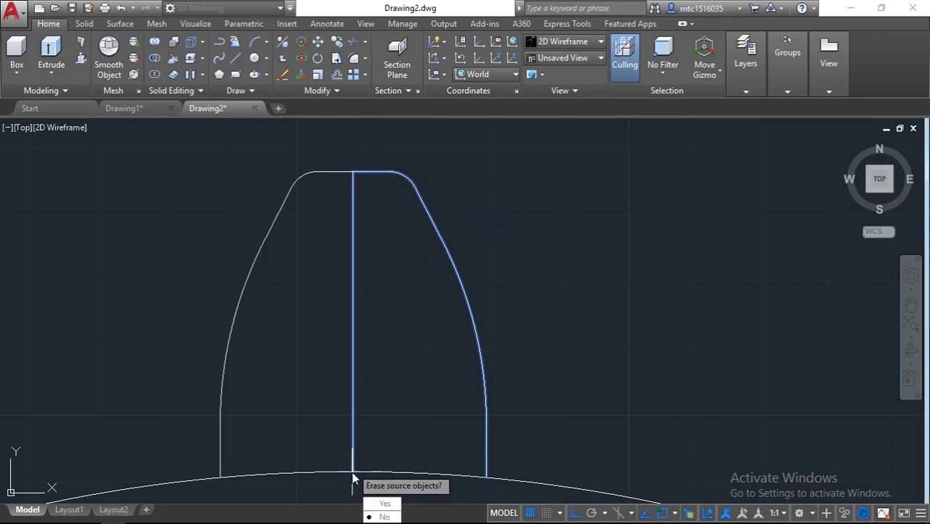
key(Return)
- Trim away the vertical centre line using a crossing window
text(r)
key(Return)
key(Return)
click(354, 309)
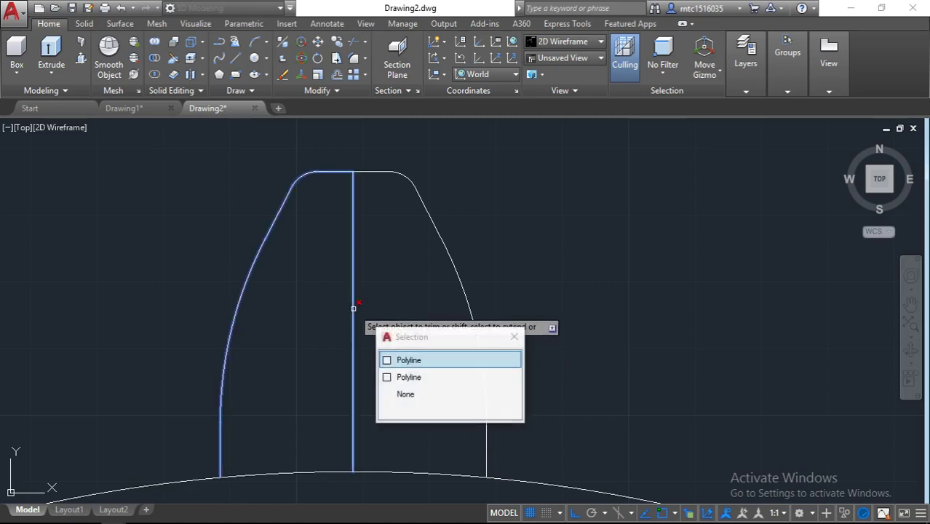
click(421, 357)
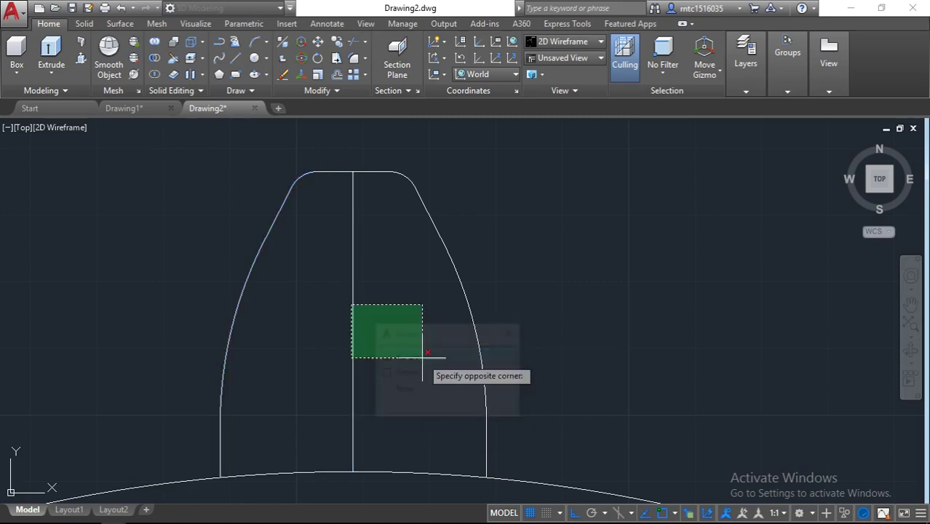
click(375, 358)
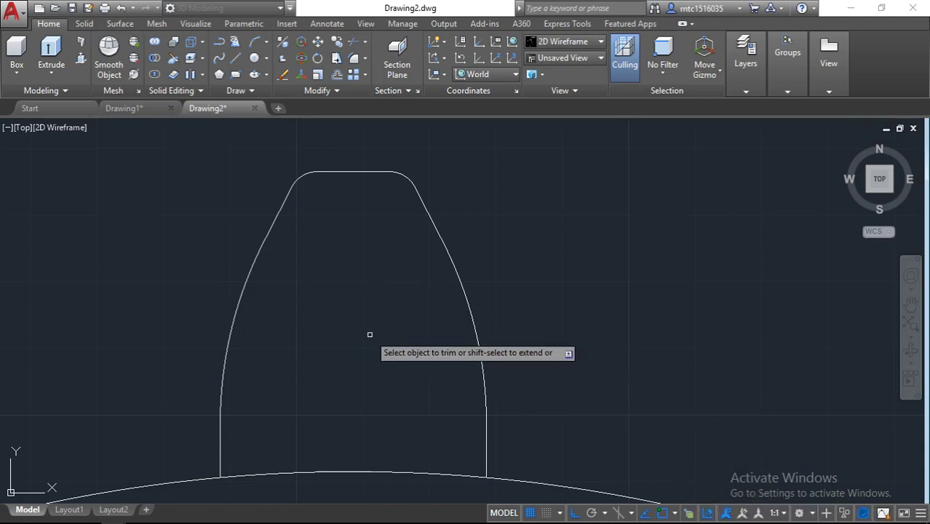
key(Escape)
- Join the tooth outline pieces into one shape and zoom out to the circle
click(489, 181)
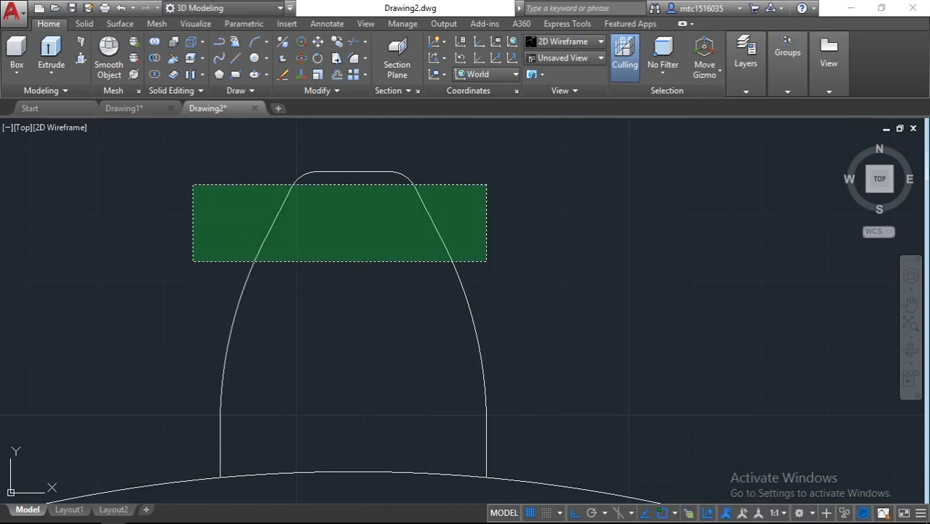
click(193, 259)
text(j)
key(Return)
click(430, 212)
key(Escape)
scroll(451, 205, down, 2)
scroll(453, 203, down, 2)
middle_drag(453, 203, 359, 183)
scroll(384, 187, down, 3)
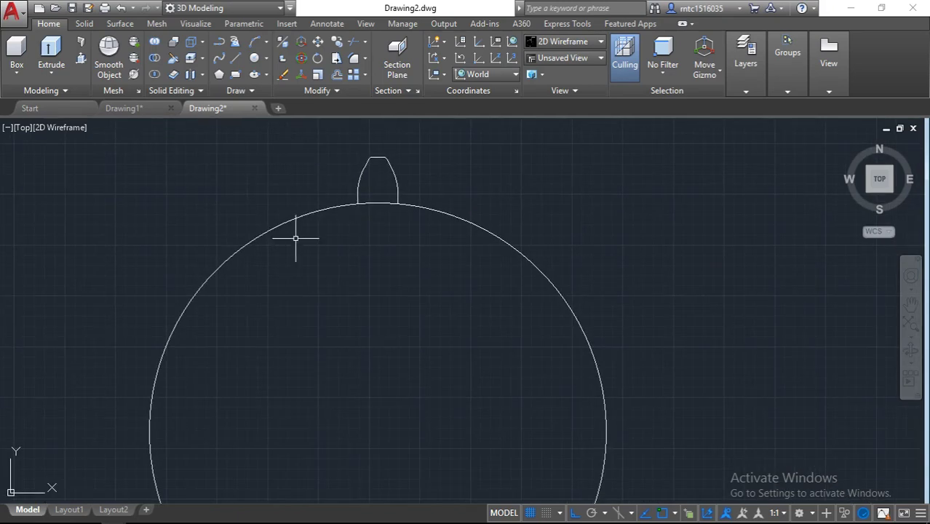
scroll(401, 163, up, 2)
middle_drag(416, 158, 421, 205)
scroll(422, 211, up, 2)
scroll(414, 207, down, 2)
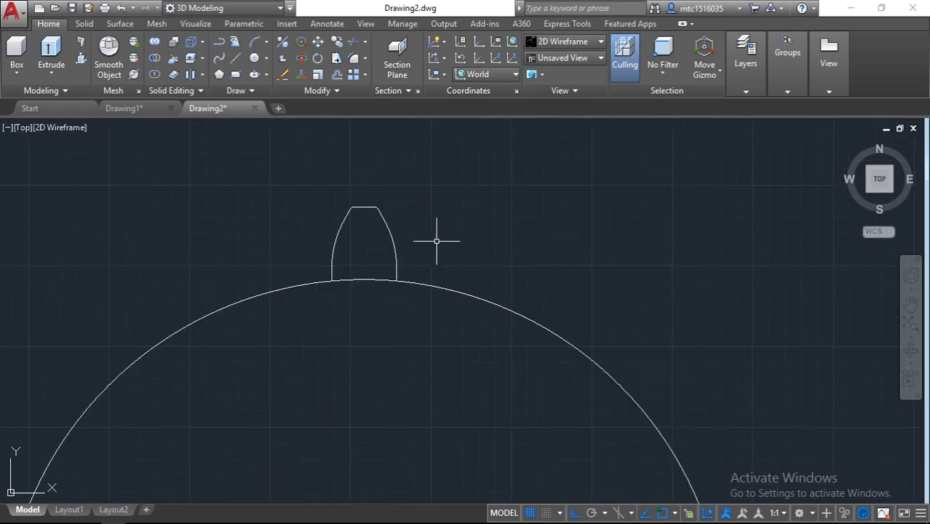
- Polar-array the tooth around the circle centre with 25 items over 360°
click(365, 75)
click(377, 145)
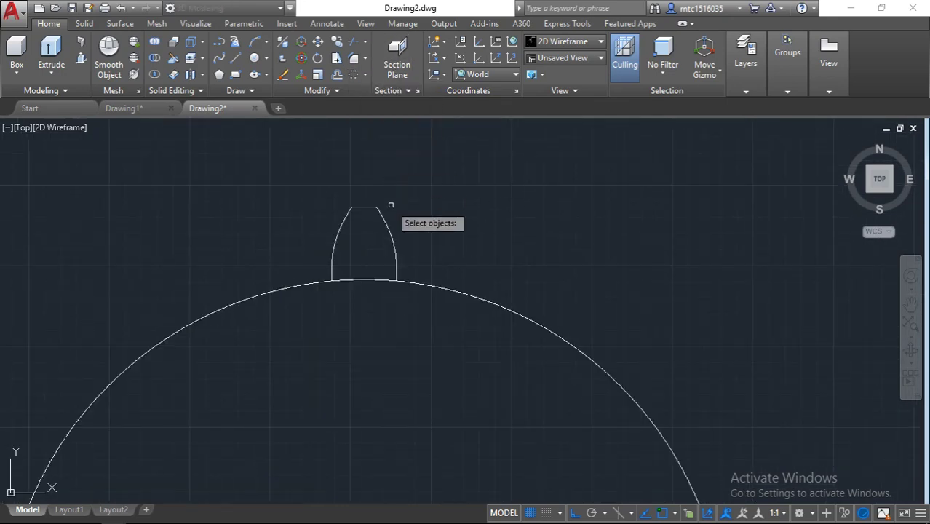
click(387, 235)
key(Return)
scroll(429, 211, down, 5)
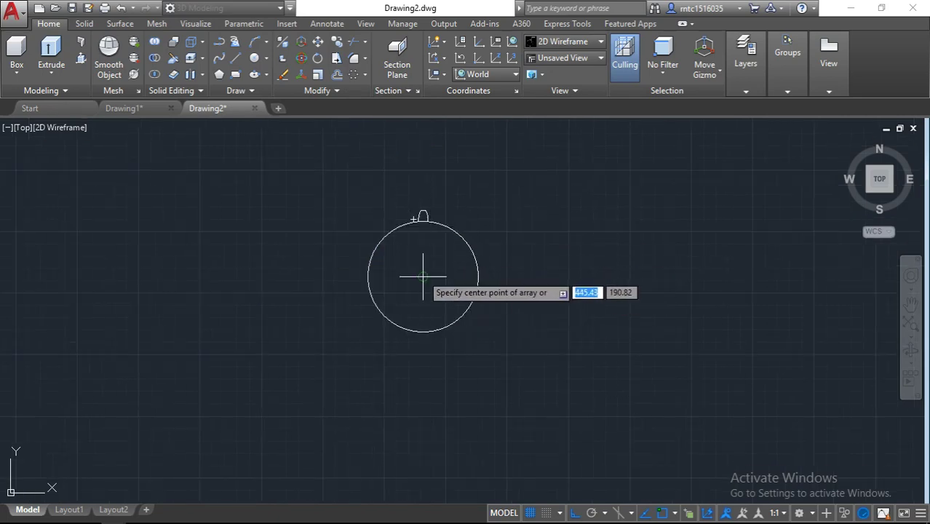
click(425, 277)
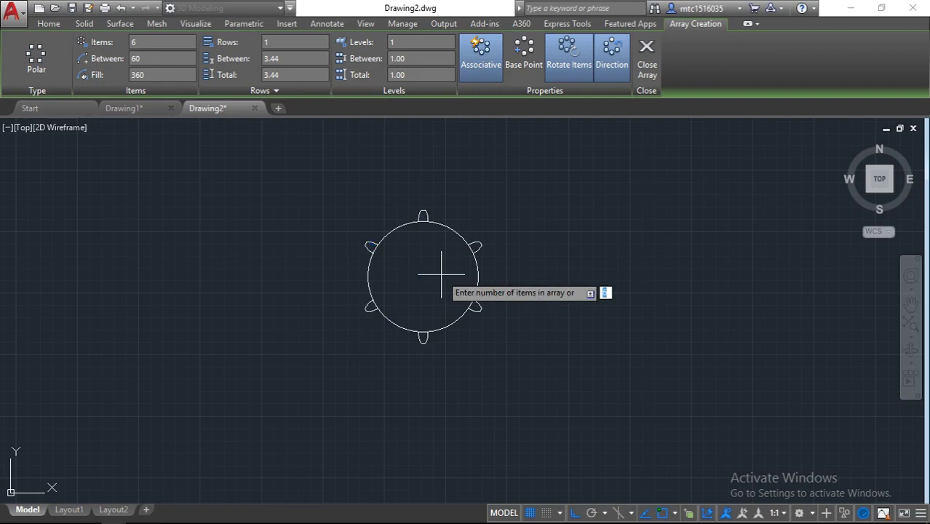
text(25)
key(Return)
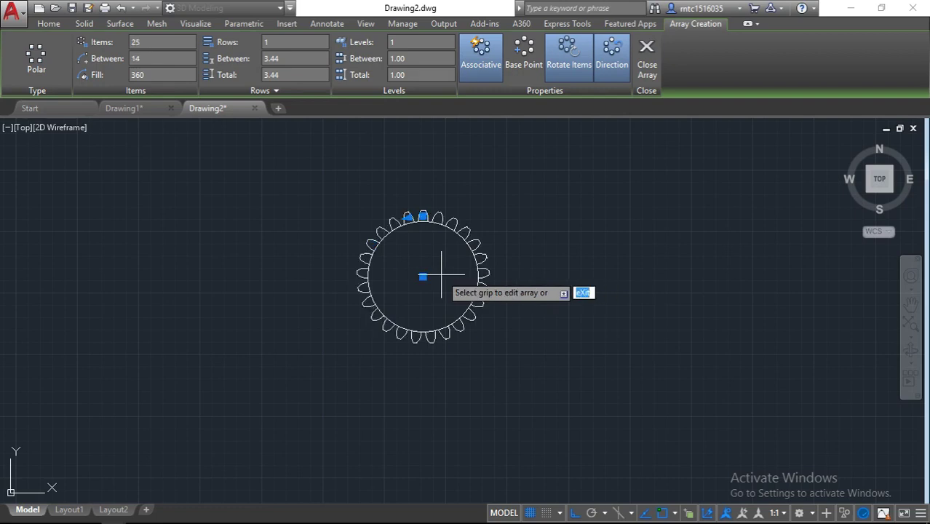
scroll(441, 275, up, 4)
scroll(437, 325, up, 1)
scroll(438, 323, down, 1)
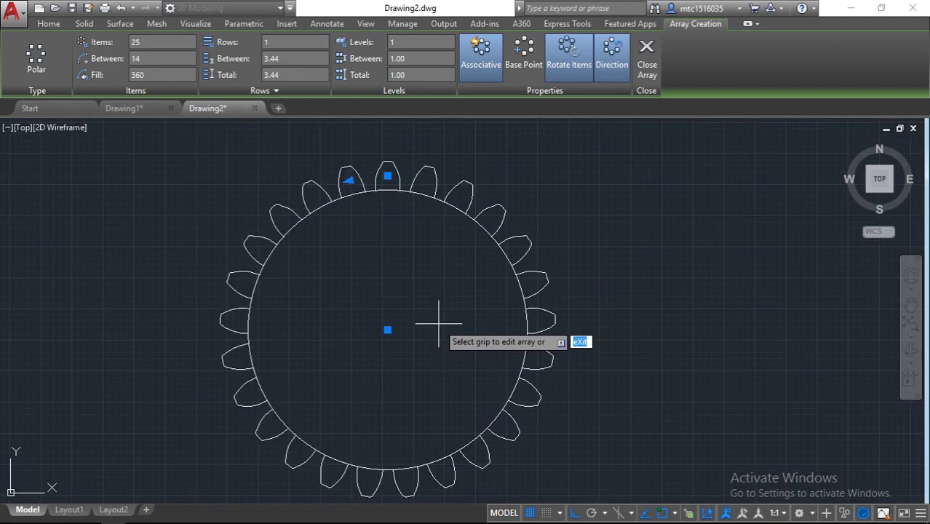
key(Return)
scroll(320, 209, up, 2)
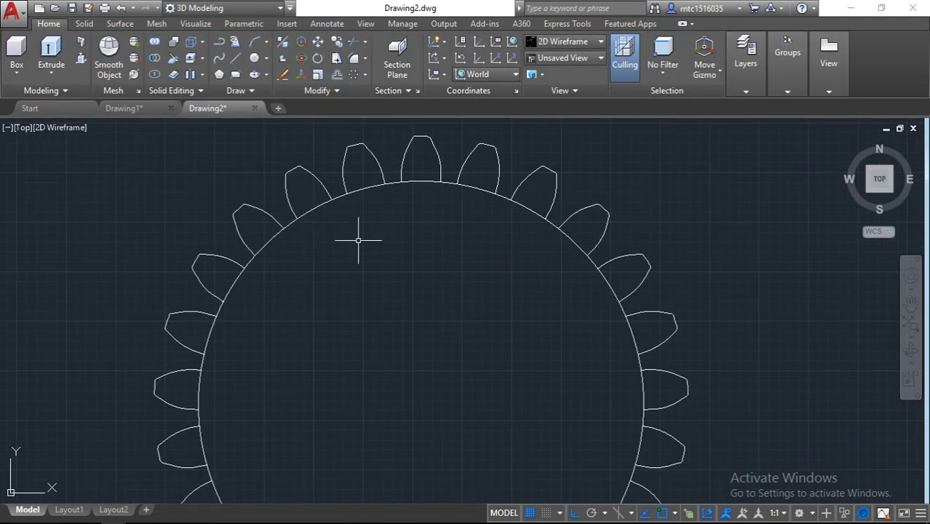
- Trim the circle arcs inside the upper-left and left tooth bases
text(tr)
key(Return)
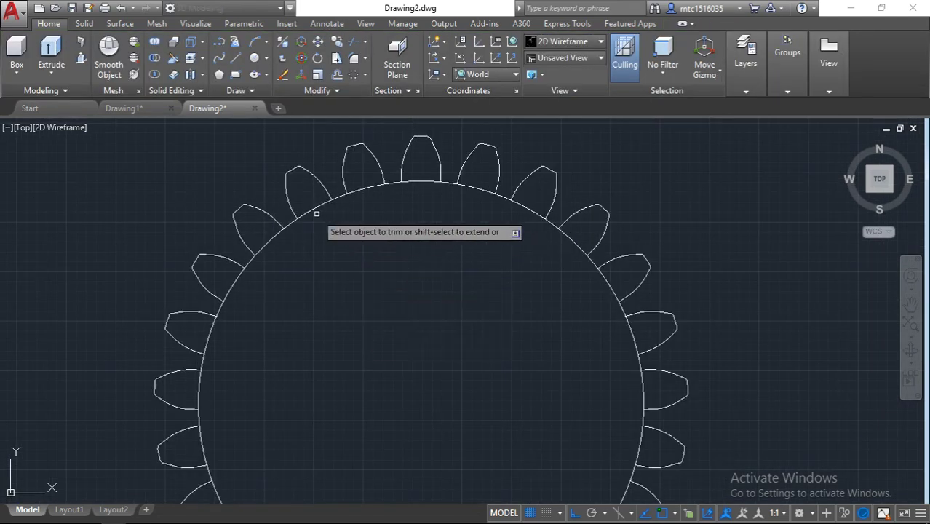
click(268, 237)
click(231, 288)
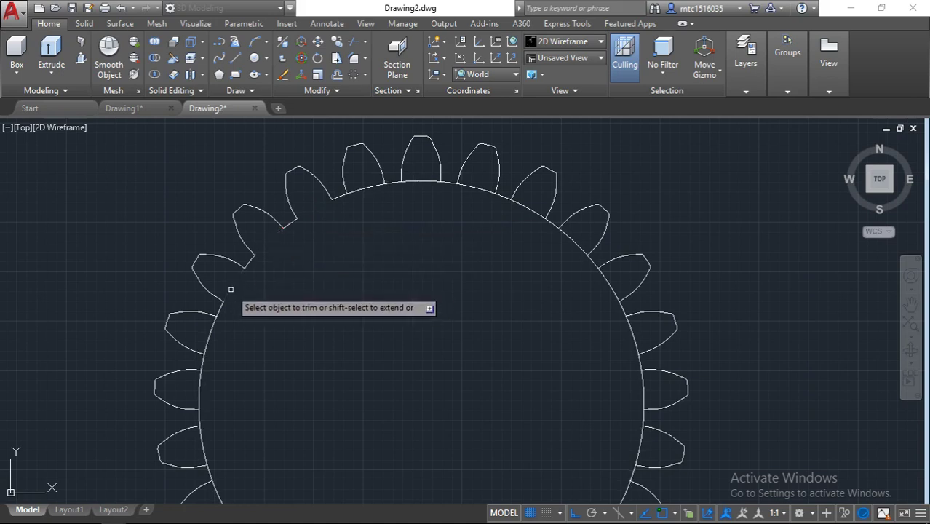
middle_drag(198, 401, 233, 311)
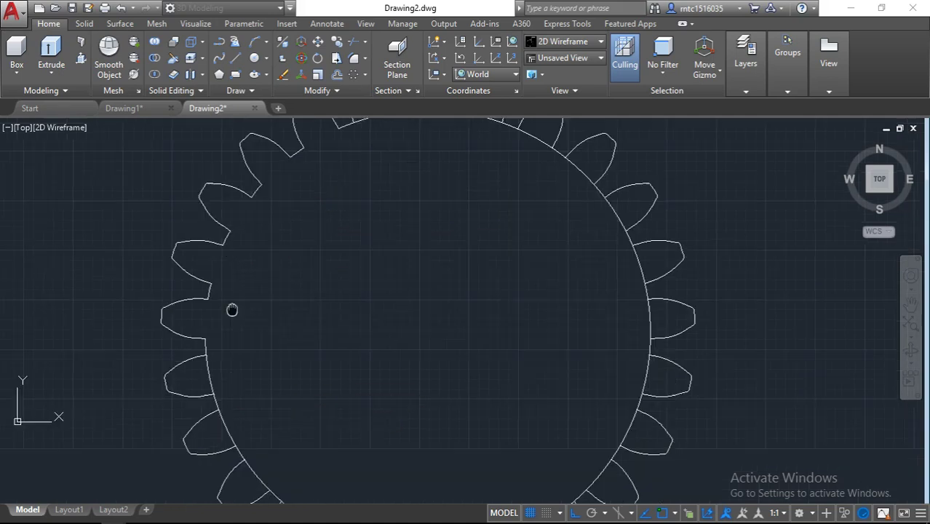
click(216, 328)
click(235, 380)
click(228, 374)
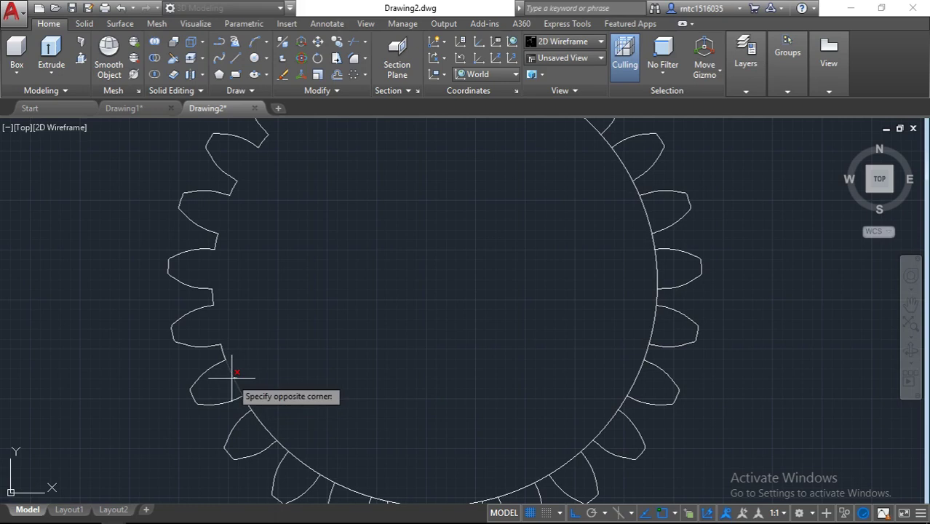
click(282, 441)
click(283, 441)
click(262, 429)
click(306, 461)
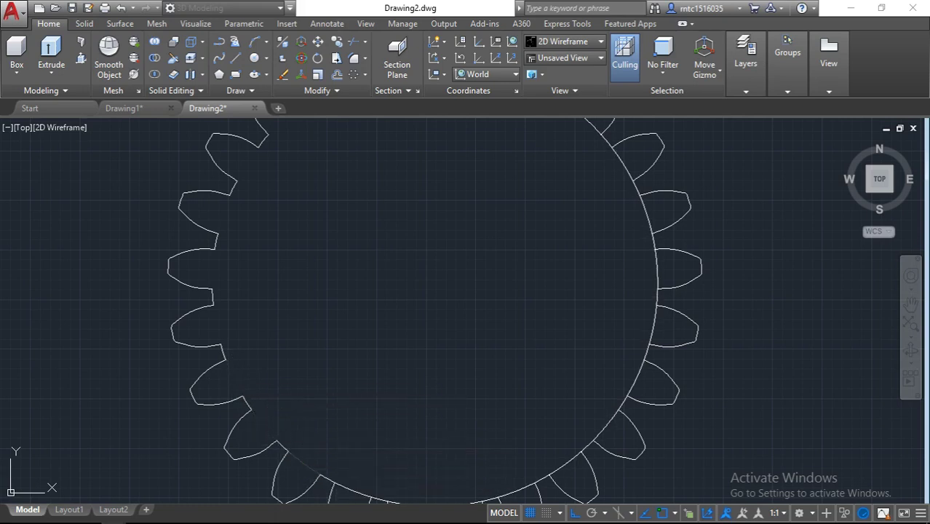
- Trim the remaining arcs in the bottom, right and top tooth bases, then check the outline
middle_drag(431, 469, 415, 383)
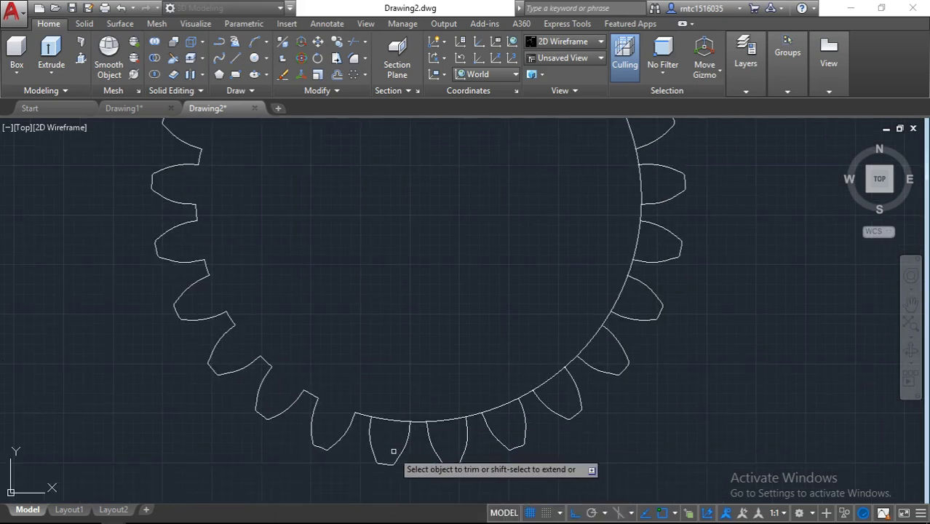
click(392, 419)
click(446, 419)
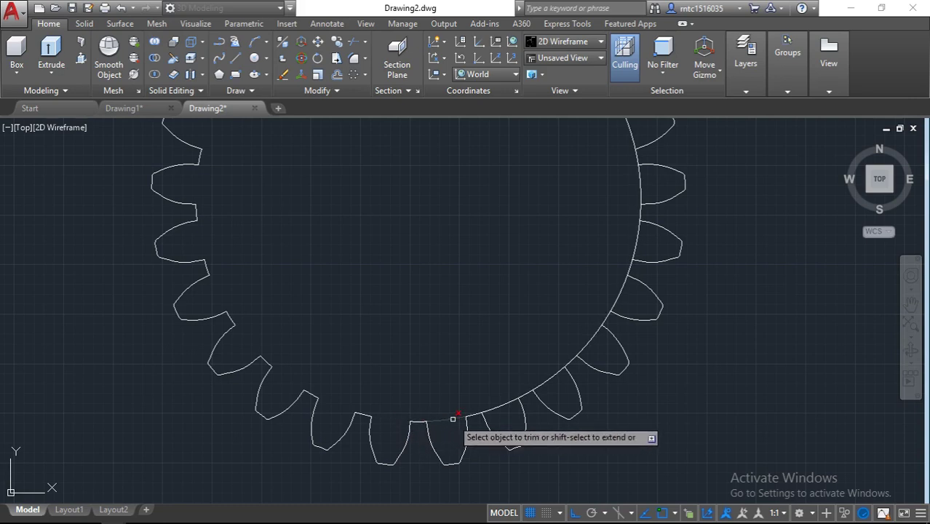
click(529, 400)
click(553, 378)
click(590, 337)
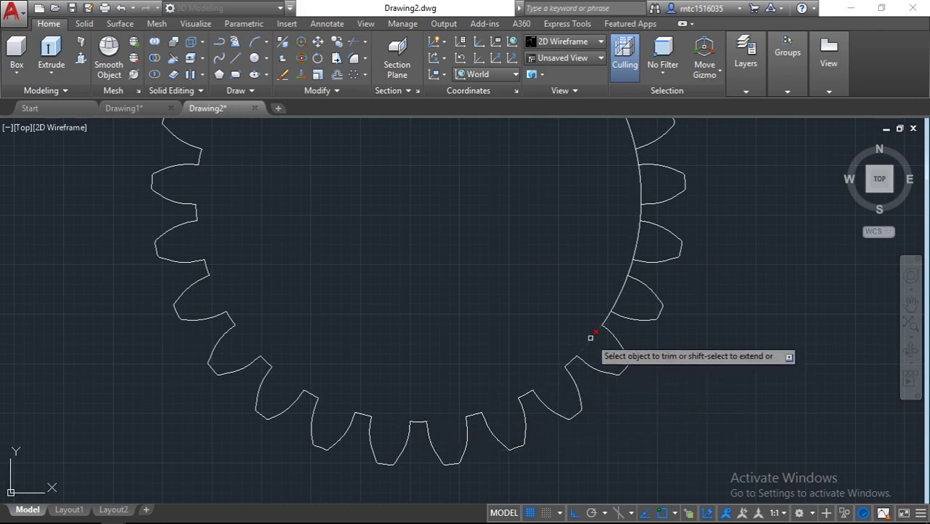
click(622, 295)
click(640, 233)
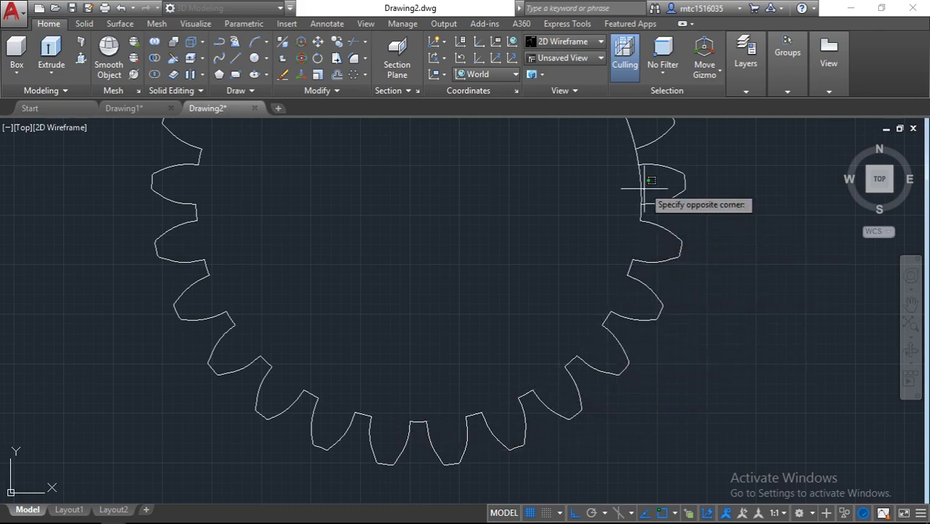
middle_drag(627, 193, 450, 316)
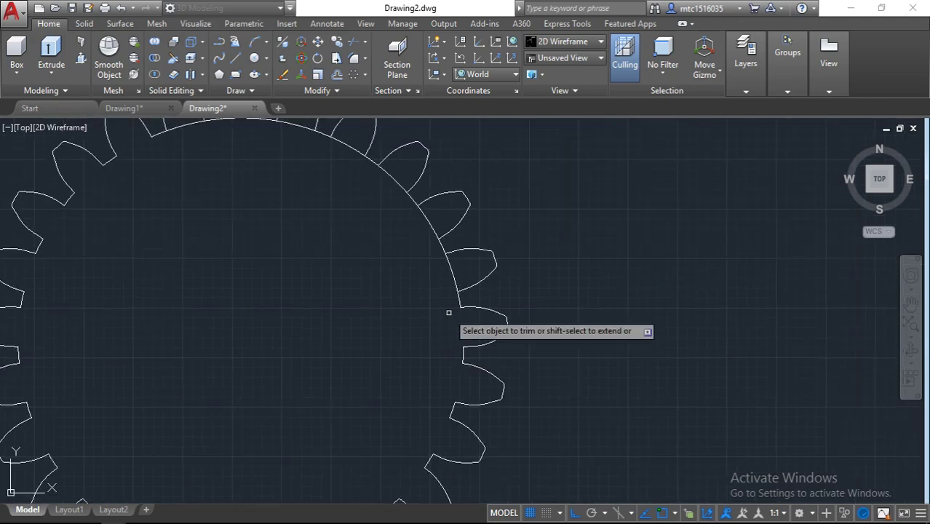
click(453, 279)
click(436, 220)
click(393, 182)
click(396, 171)
click(372, 189)
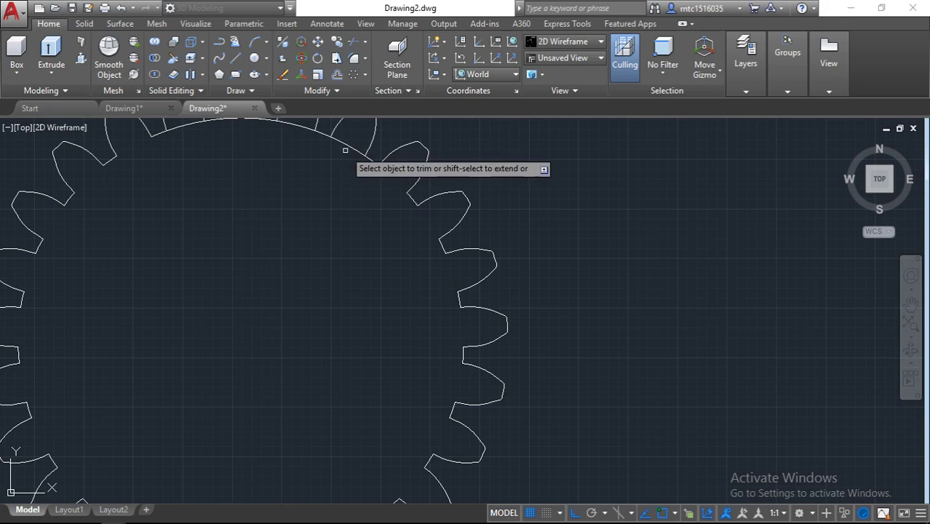
middle_drag(326, 170, 338, 353)
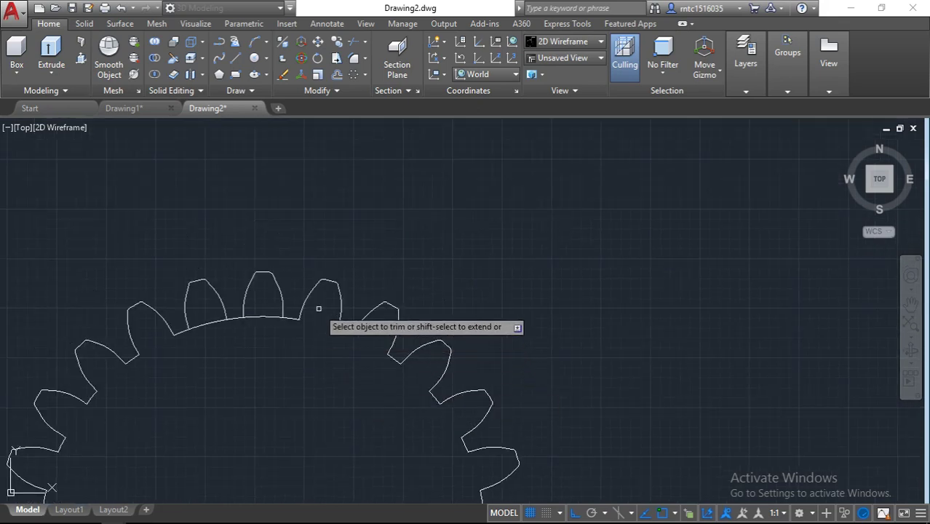
click(264, 318)
click(214, 320)
scroll(179, 360, down, 3)
middle_drag(208, 367, 280, 235)
key(Return)
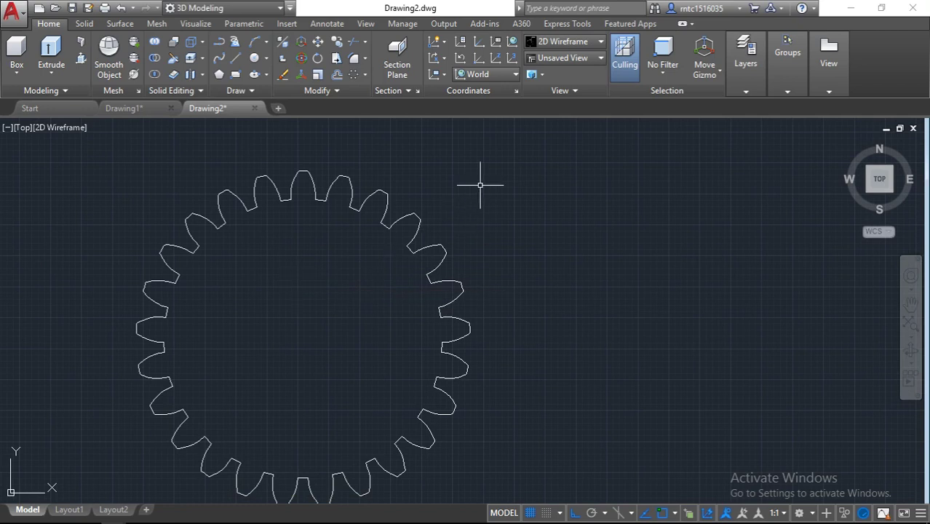
click(422, 242)
- Create a closed boundary polyline by picking a point inside the gear outline
key(Escape)
text(o)
key(Return)
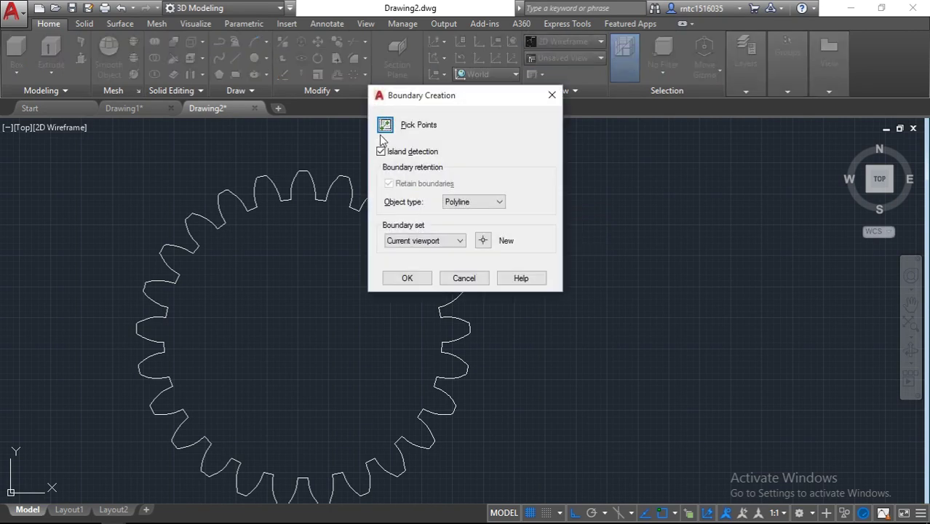
click(390, 127)
click(305, 325)
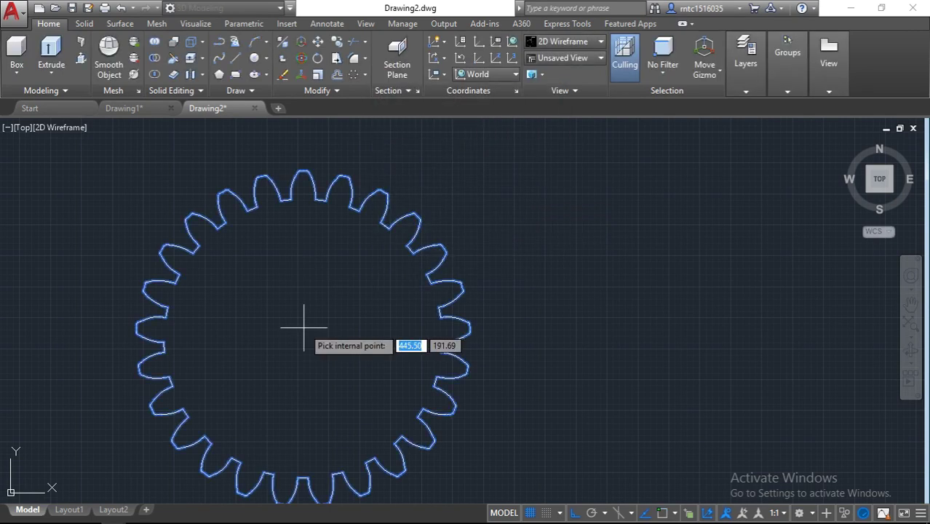
key(Return)
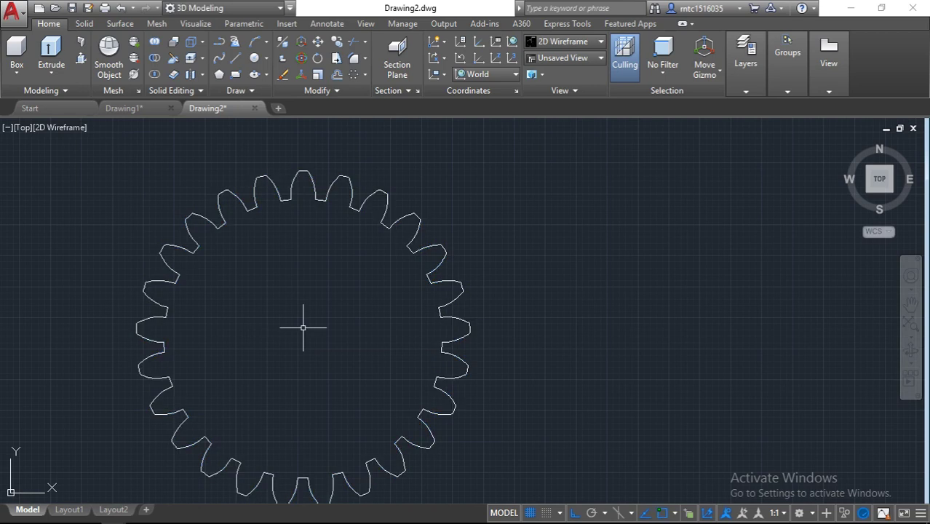
- Switch to the Home isometric view and pan the gear into place
mouse_move(879, 179)
click(845, 144)
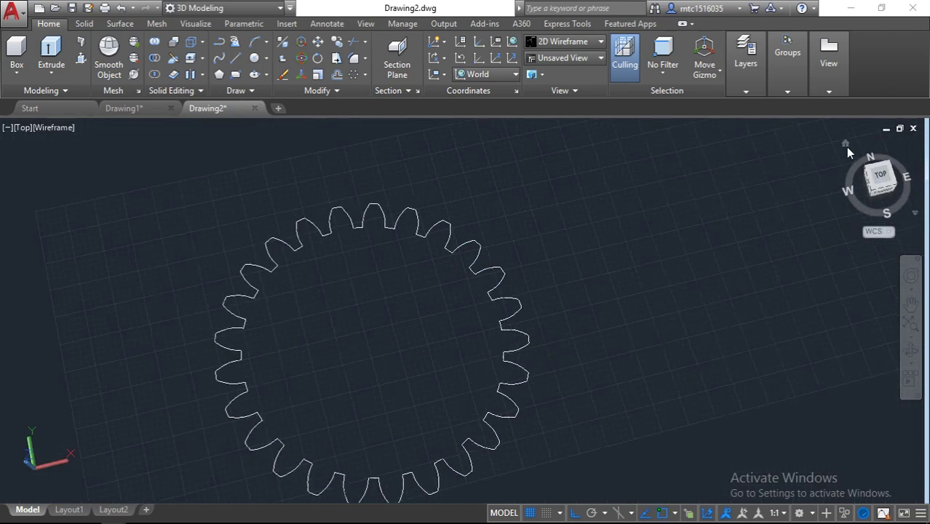
scroll(432, 311, up, 1)
mouse_move(432, 311)
middle_down()
mouse_move(312, 358)
mouse_move(334, 343)
middle_up()
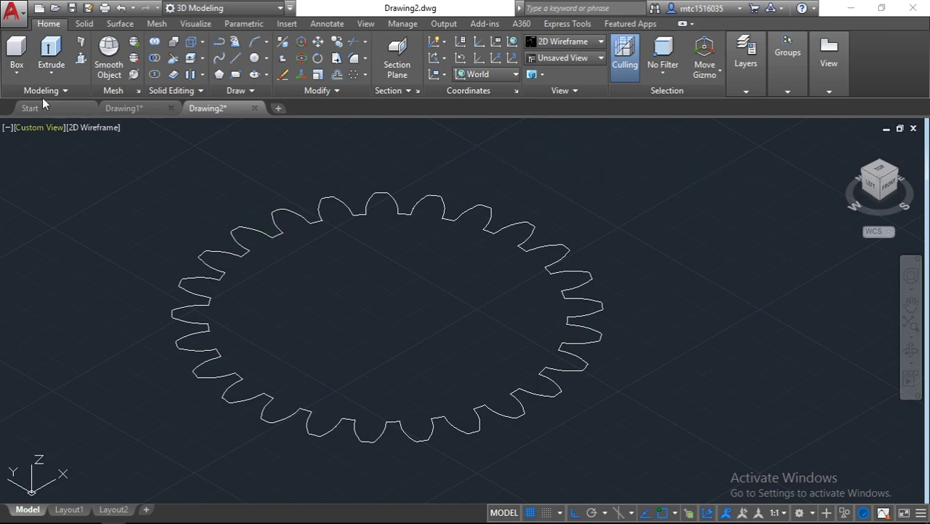
- Draw a circle centred on the gear, with its radius reaching the gear teeth
text(c)
key(Return)
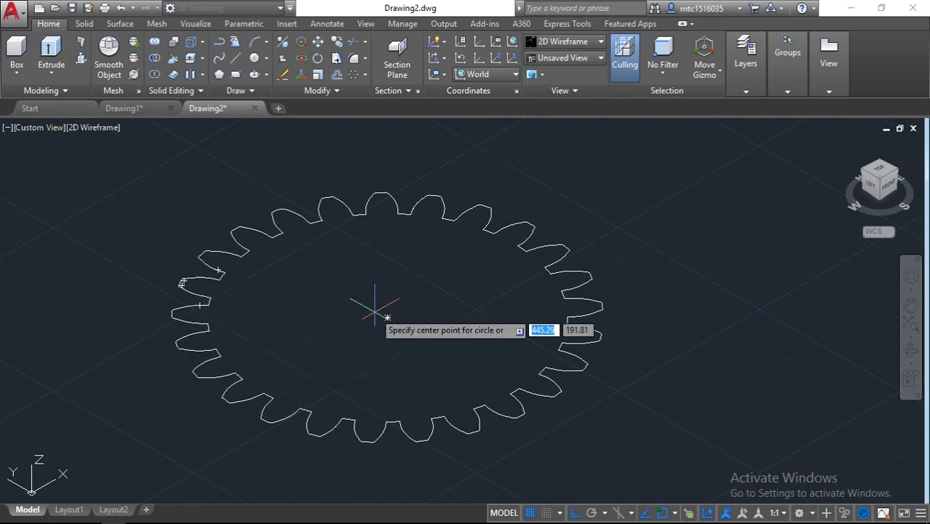
click(385, 317)
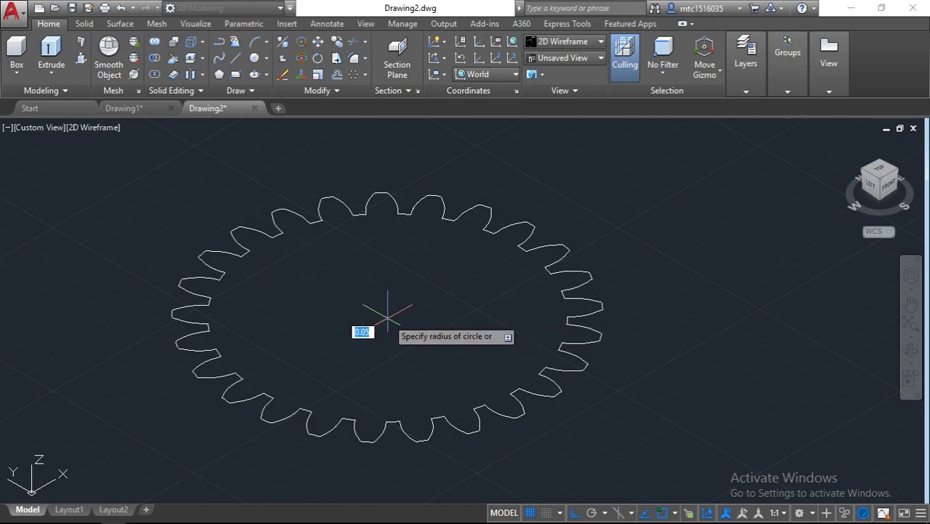
scroll(461, 433, up, 8)
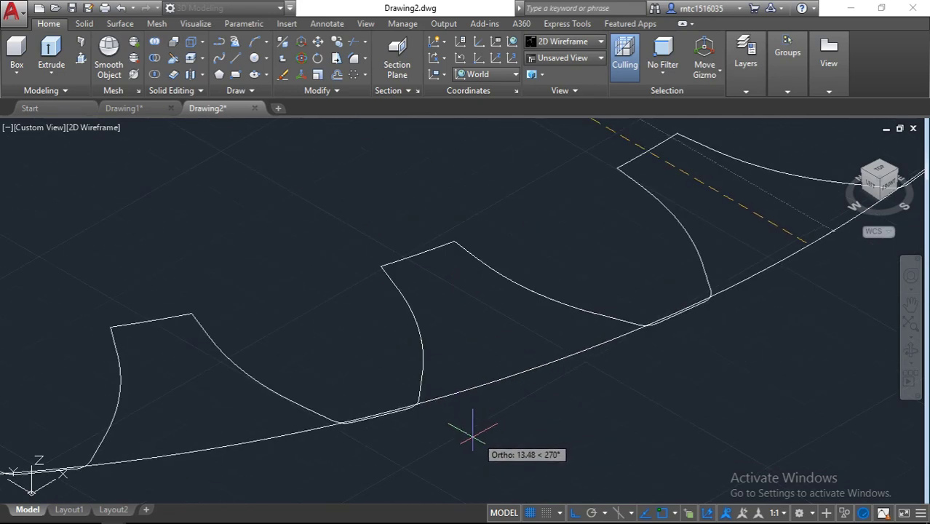
click(374, 416)
scroll(374, 416, down, 3)
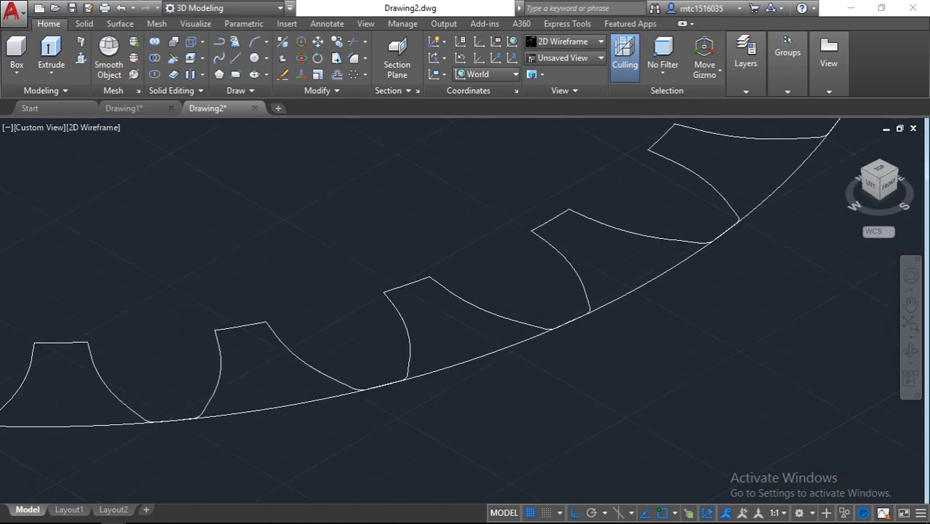
scroll(345, 233, down, 2)
scroll(395, 395, down, 2)
scroll(394, 383, down, 2)
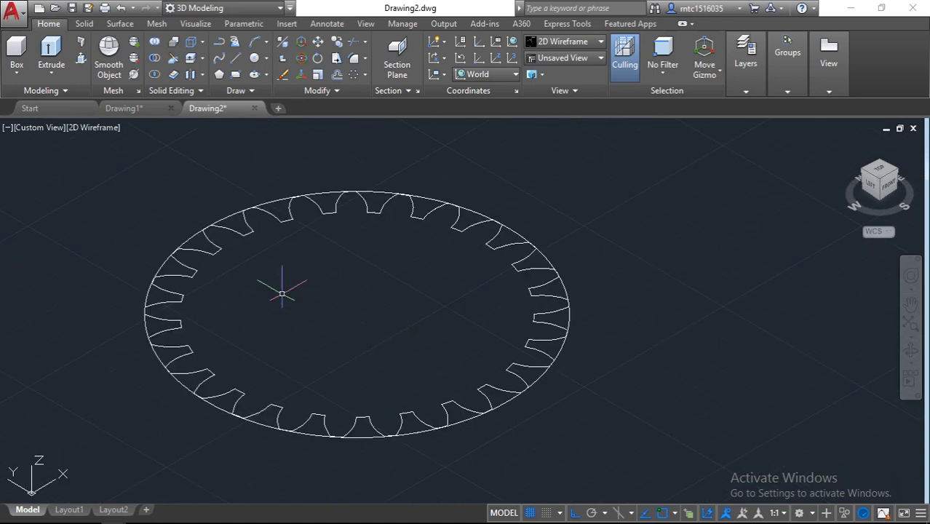
- Extrude the outer circle 6 units up into a cylinder
click(51, 51)
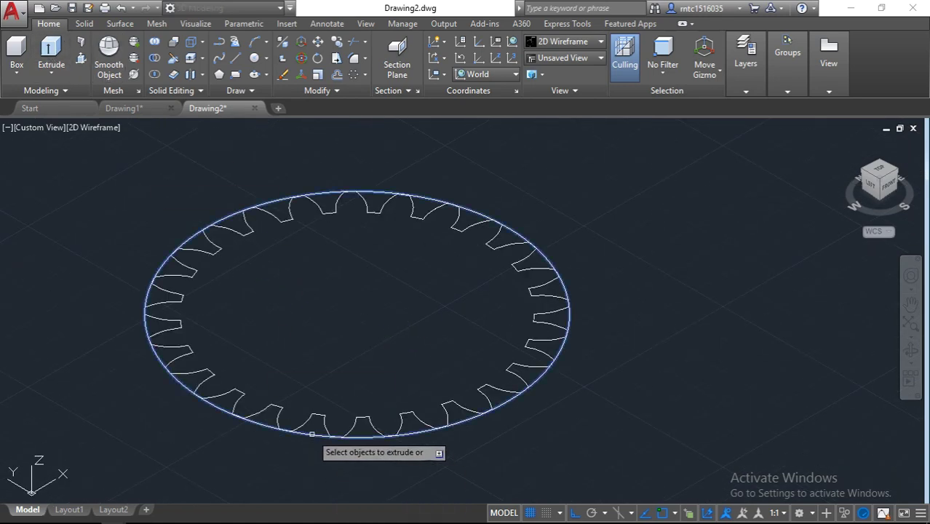
click(312, 434)
key(Return)
text(6)
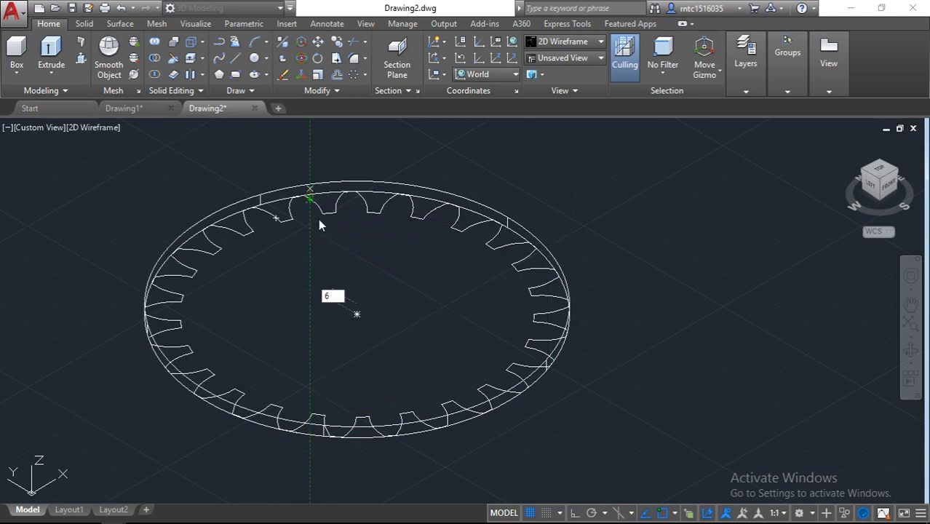
key(Return)
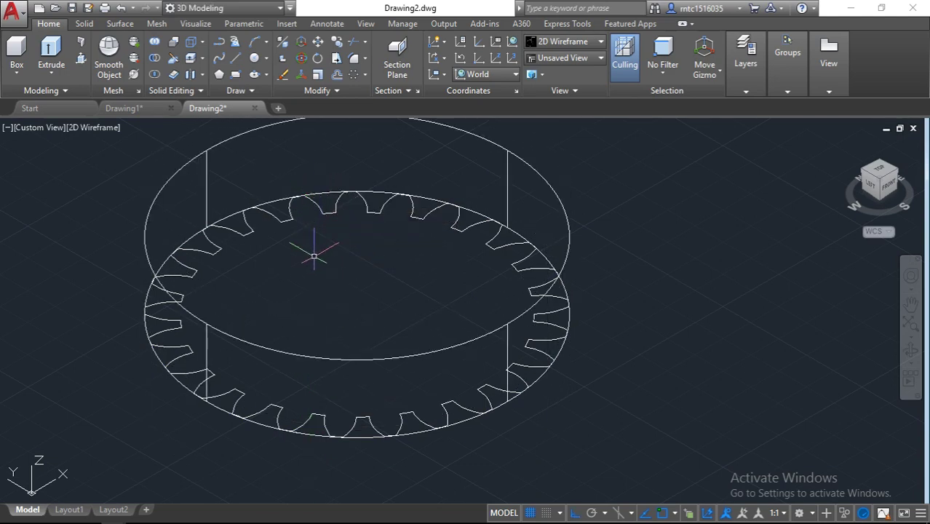
scroll(306, 297, down, 2)
middle_drag(307, 301, 307, 373)
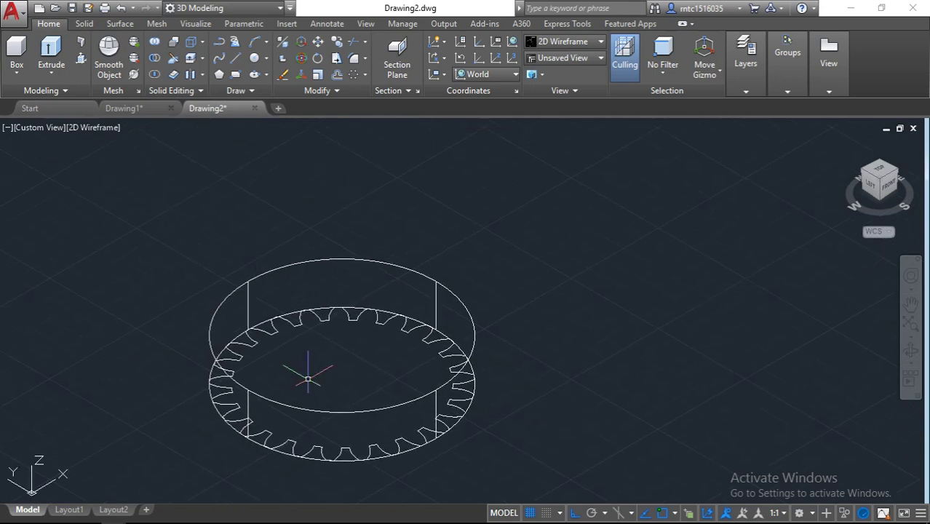
scroll(308, 373, up, 2)
- Switch the viewport to the Realistic visual style and reframe the shaded cylinder
click(97, 128)
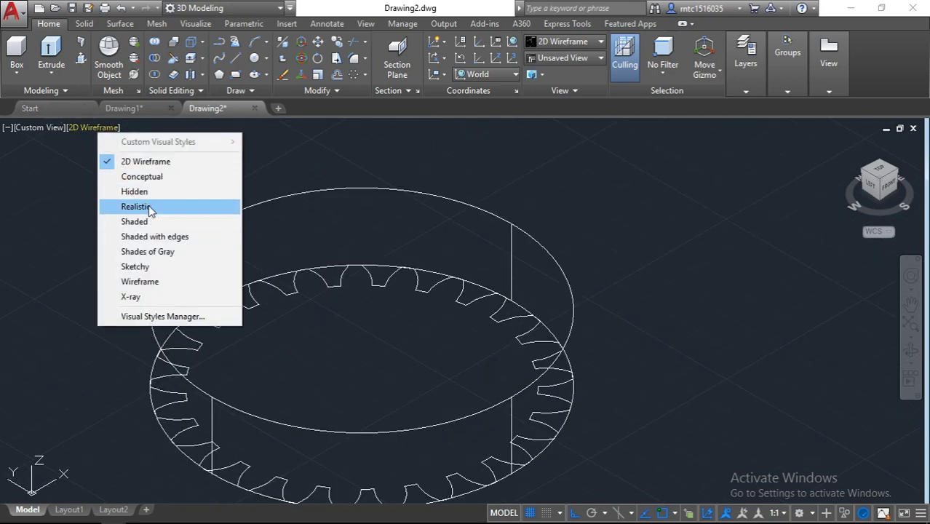
click(149, 208)
scroll(242, 272, up, 3)
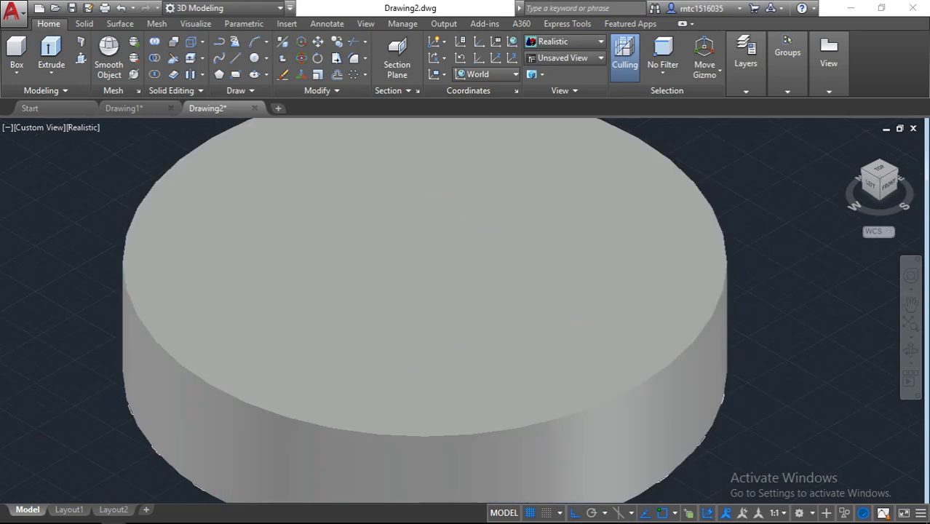
middle_drag(210, 246, 209, 173)
scroll(210, 172, down, 3)
middle_drag(295, 247, 276, 327)
text(CHA)
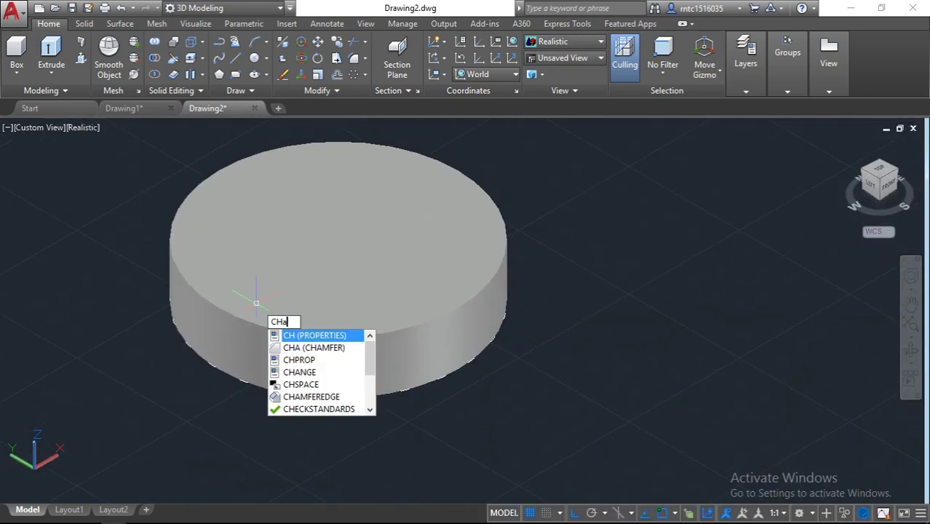
key(Return)
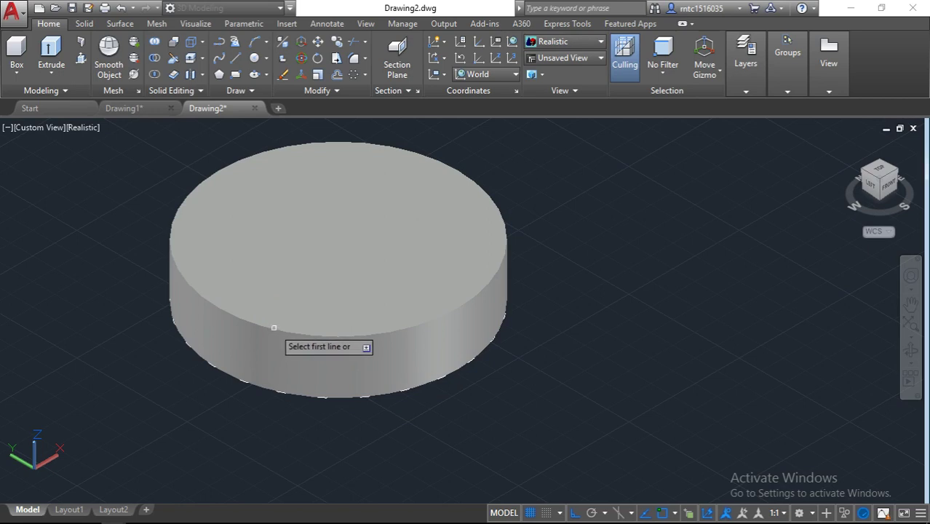
- Chamfer the cylinder's top edge using the default chamfer distances
click(275, 330)
key(Return)
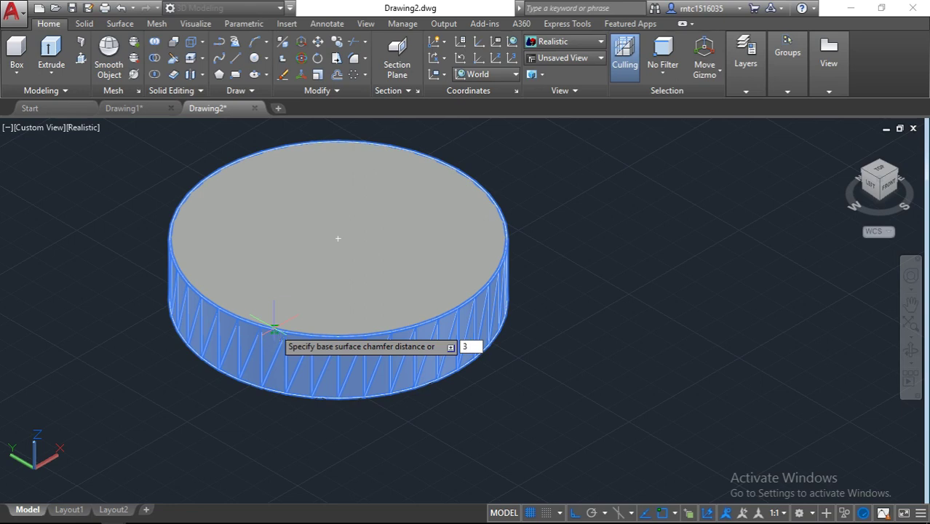
key(Return)
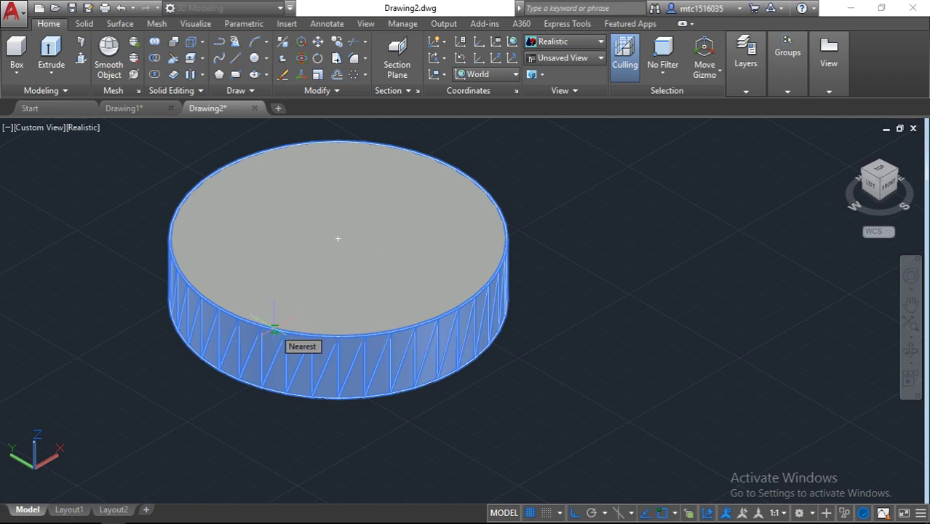
key(Return)
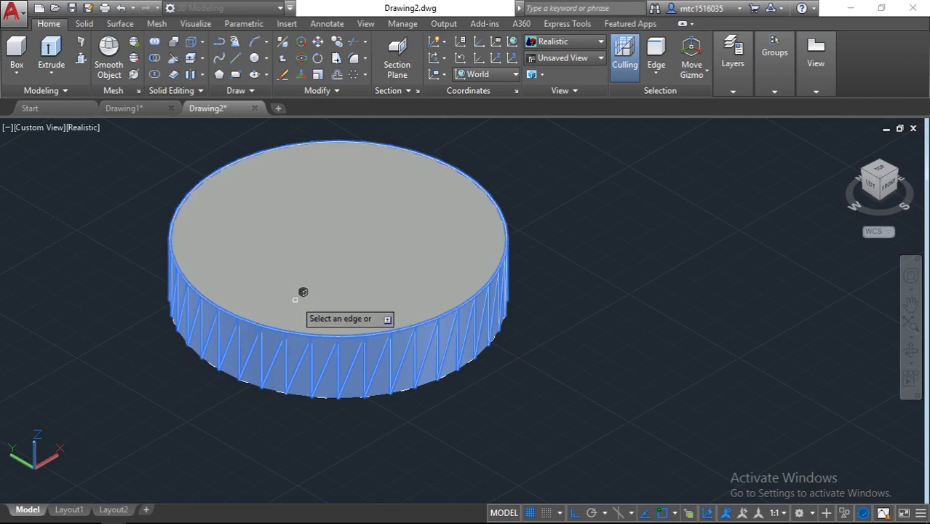
key(Return)
shift+middle_drag(295, 299, 295, 196)
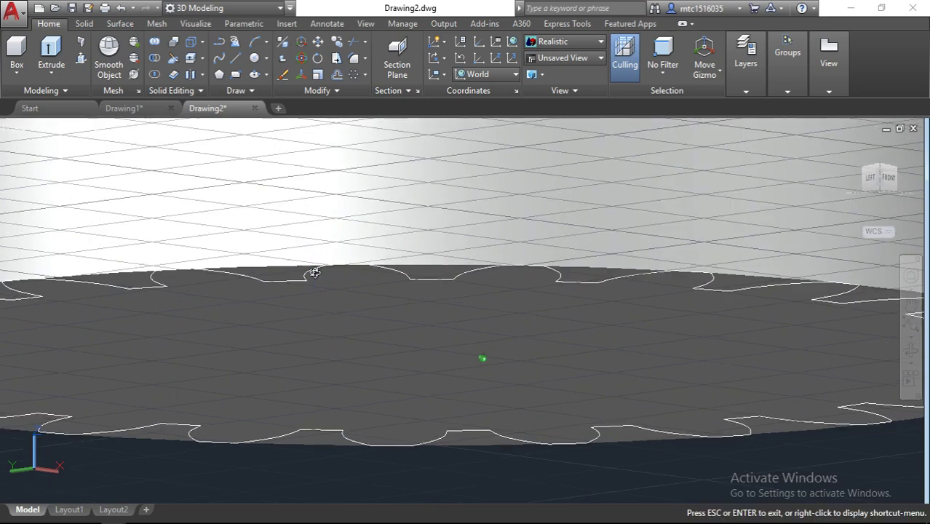
scroll(481, 358, up, 3)
- Chamfer the cylinder's bottom edge with a 0.5 base distance using CHA
text(F)
key(BackSpace)
text(CHA)
key(Return)
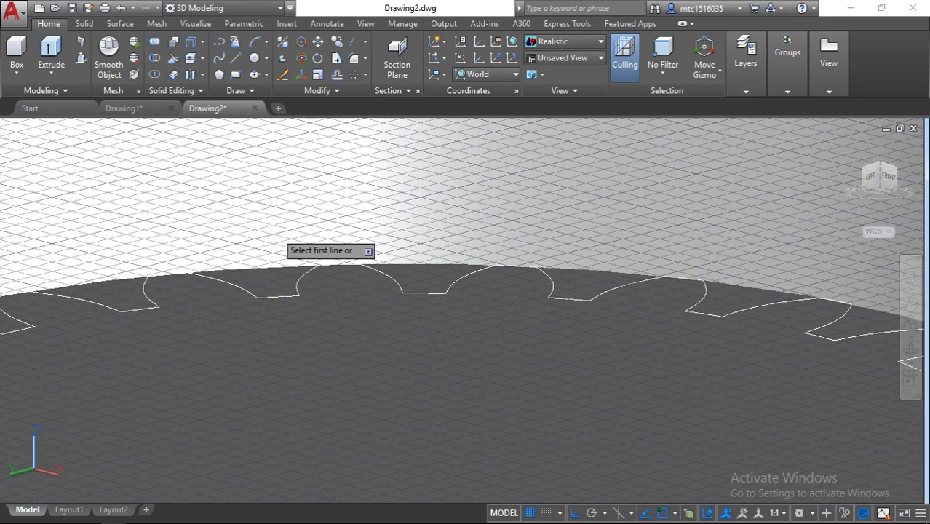
click(271, 273)
key(Return)
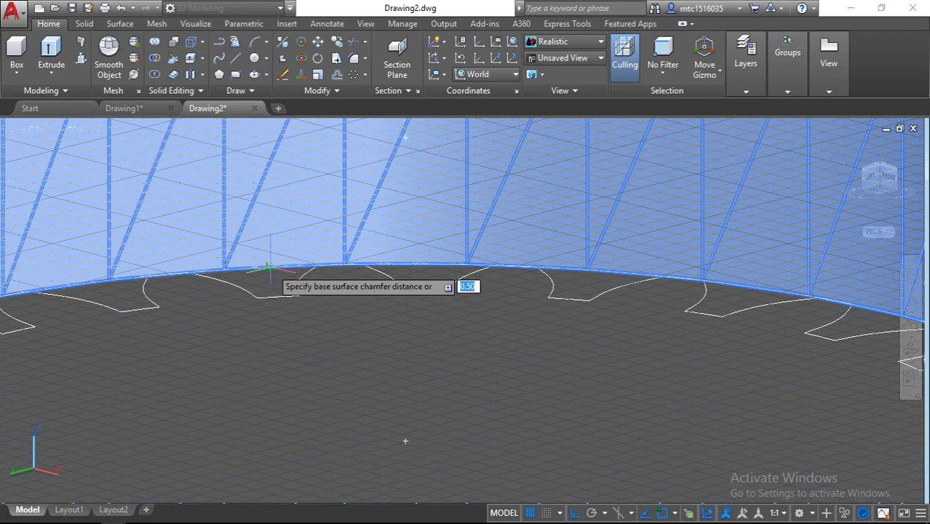
text(.5)
key(Return)
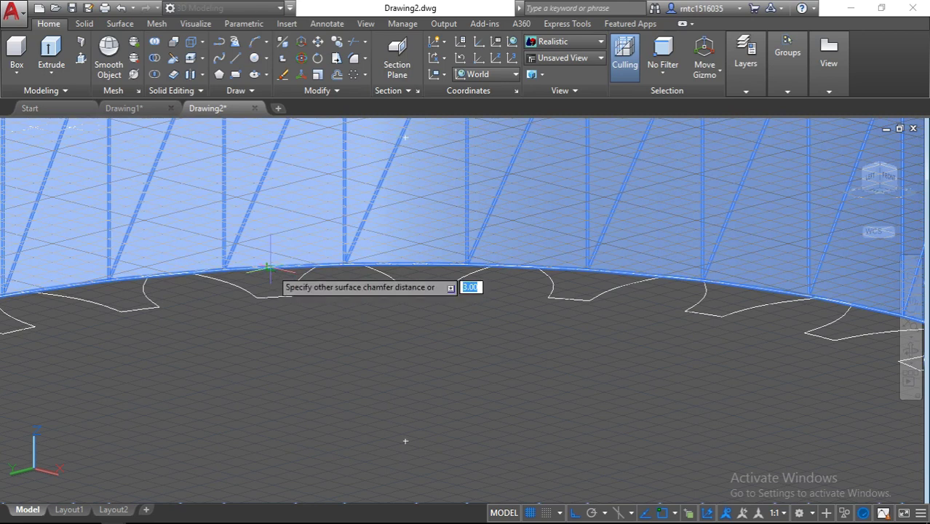
text(3)
key(Return)
key(Escape)
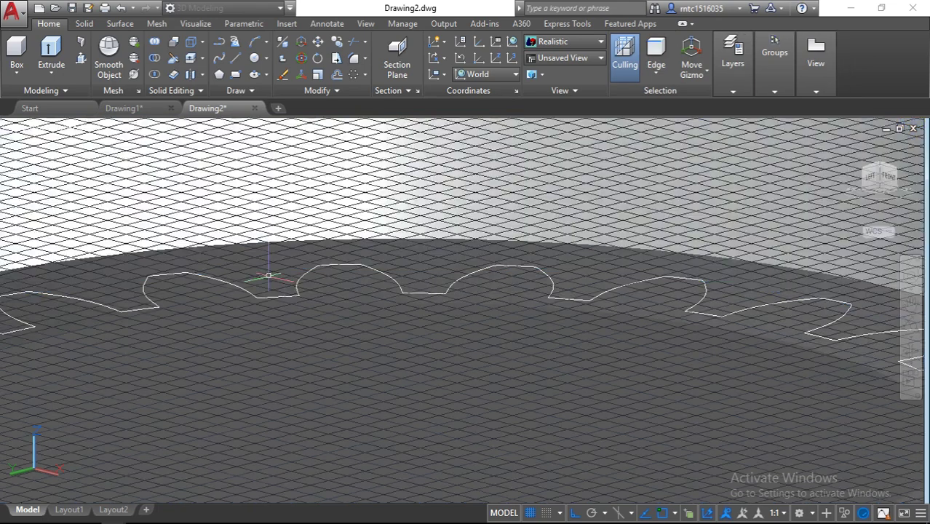
- Orbit back and zoom to inspect the chamfered cylinder from above
scroll(296, 280, down, 5)
mouse_move(304, 277)
shift+middle_down()
mouse_move(308, 332)
mouse_move(293, 341)
shift+middle_up()
scroll(304, 281, up, 3)
scroll(304, 281, down, 2)
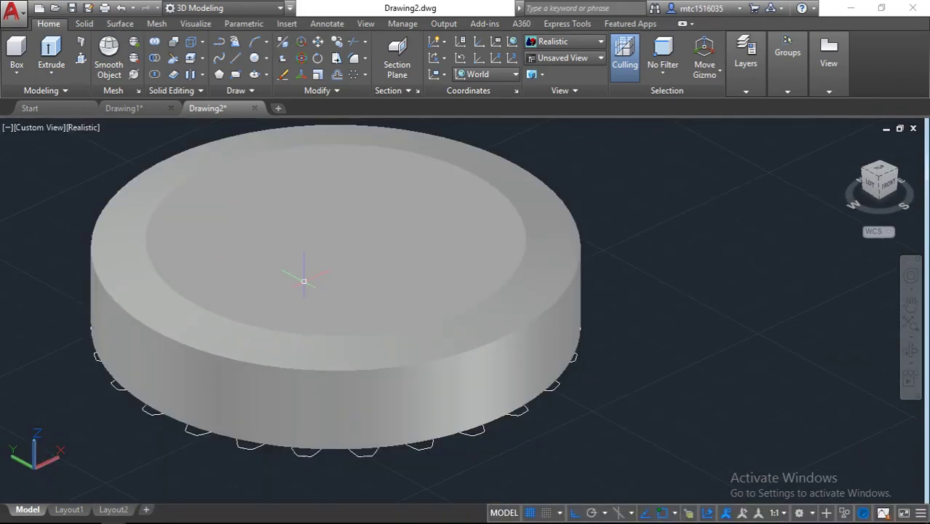
scroll(303, 281, up, 1)
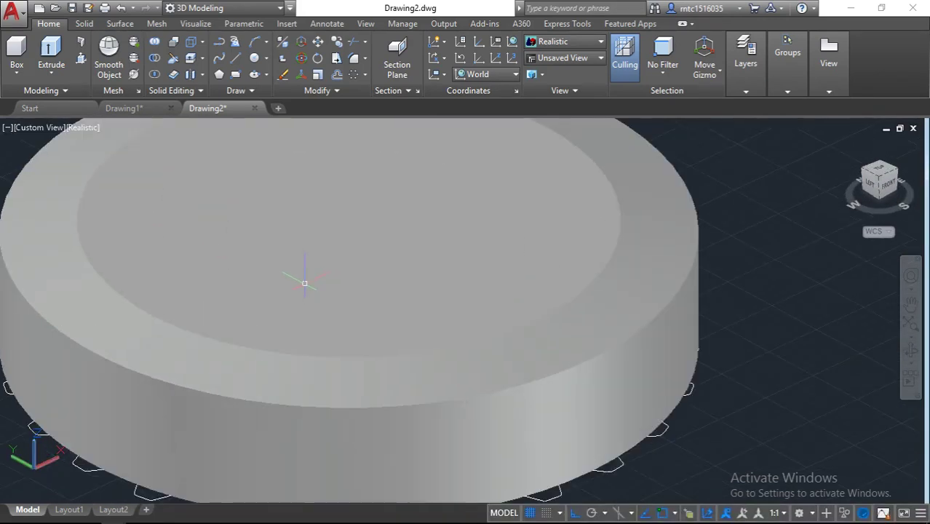
scroll(305, 284, down, 2)
scroll(299, 337, up, 2)
scroll(305, 324, up, 1)
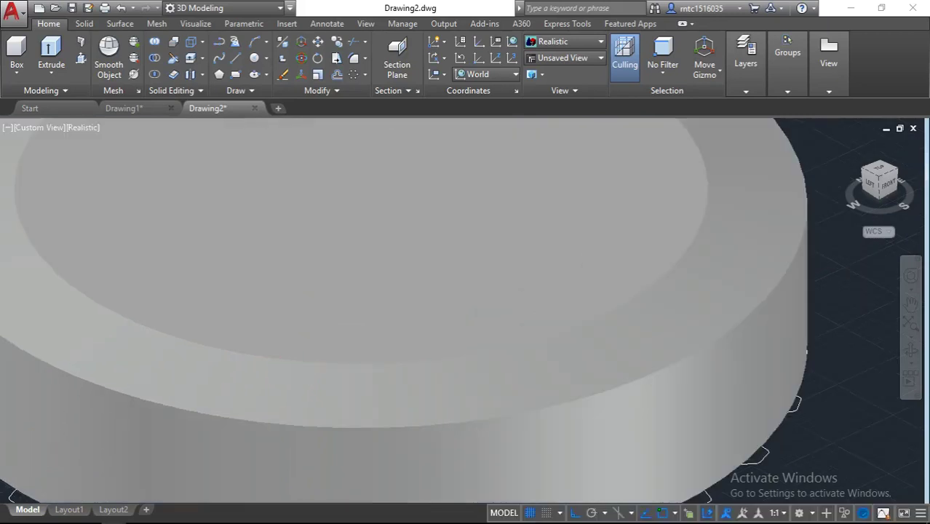
scroll(303, 361, down, 2)
middle_drag(375, 259, 354, 277)
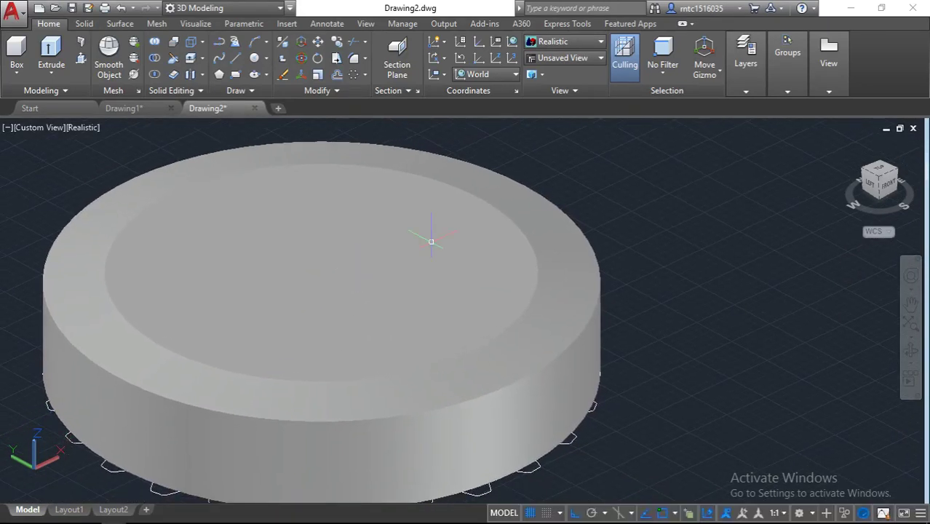
scroll(431, 241, down, 1)
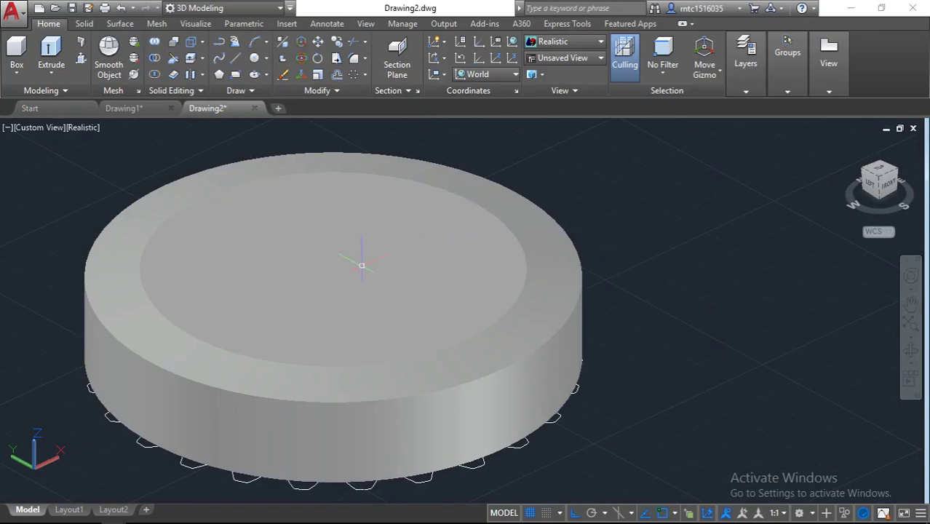
scroll(310, 336, up, 1)
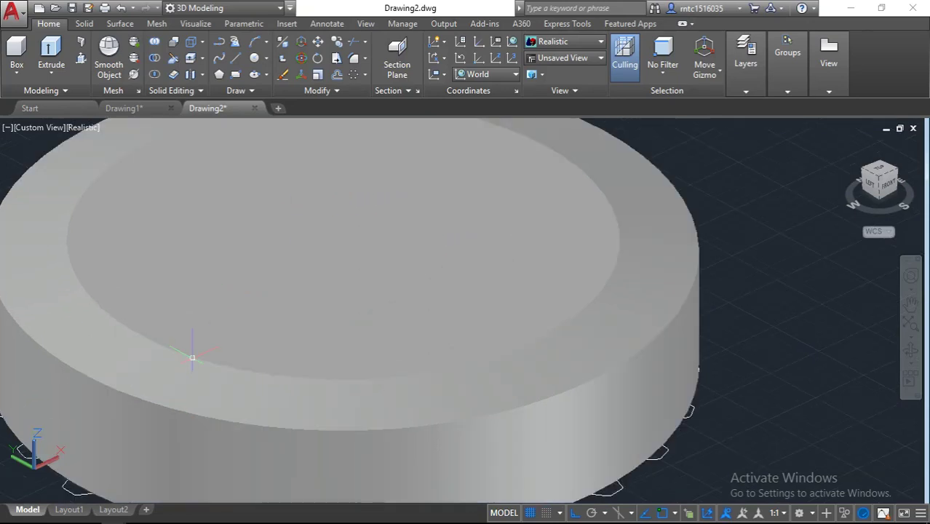
scroll(304, 308, down, 2)
- Fillet the disc's top outer edge with the current radius
text(i)
key(Return)
scroll(412, 379, up, 2)
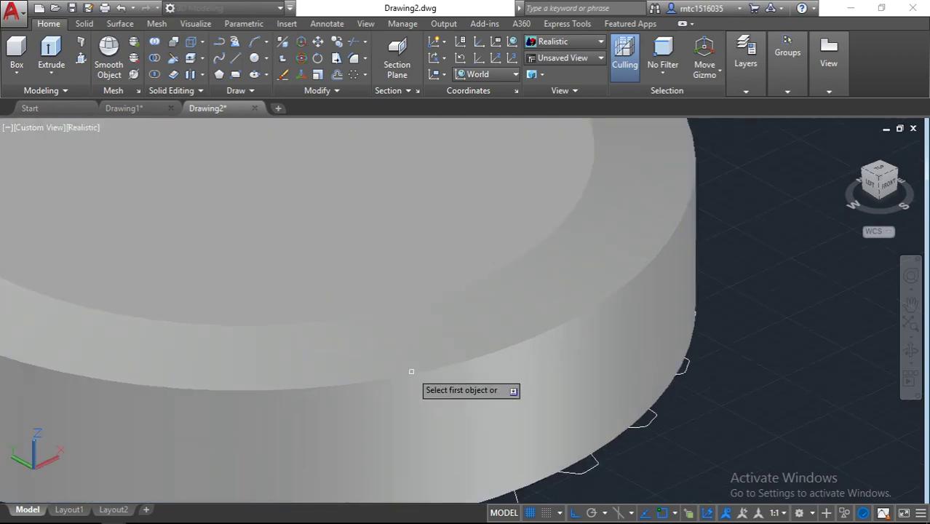
click(412, 374)
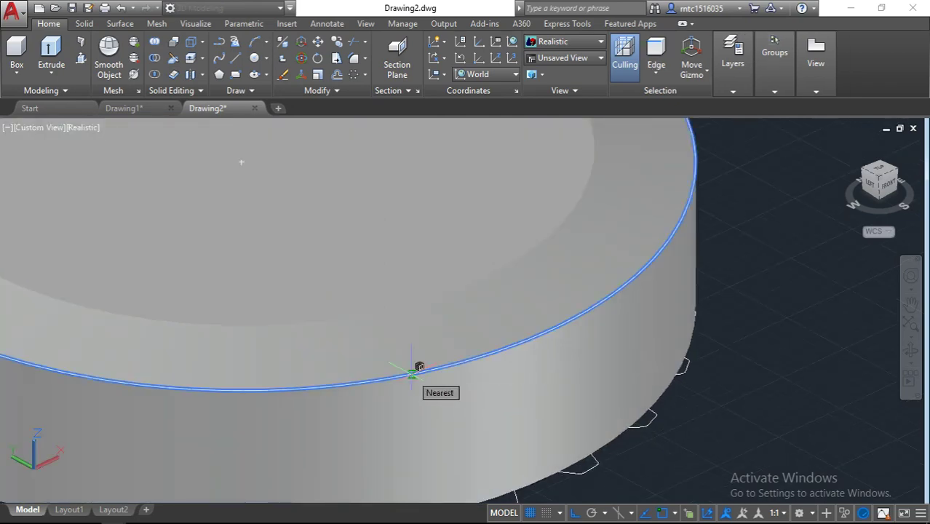
key(Return)
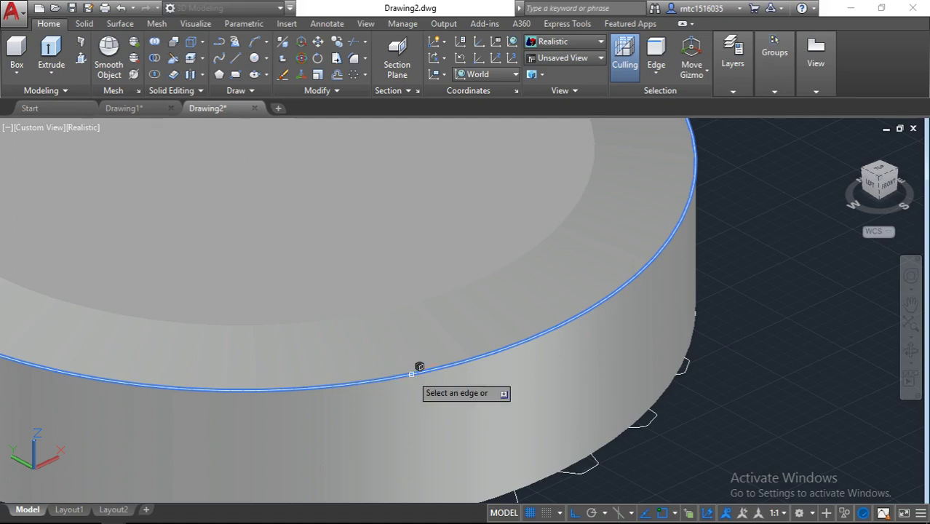
key(Return)
scroll(418, 337, down, 2)
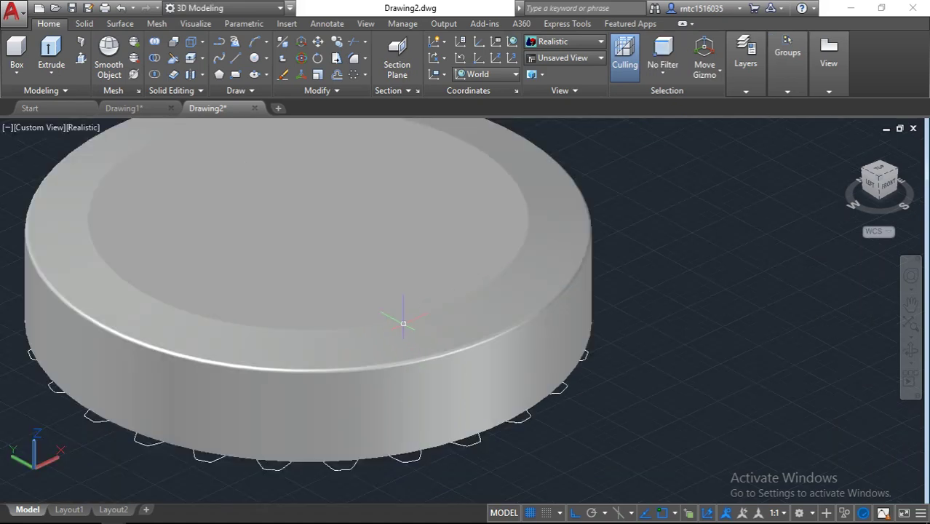
scroll(403, 323, up, 1)
scroll(403, 323, down, 2)
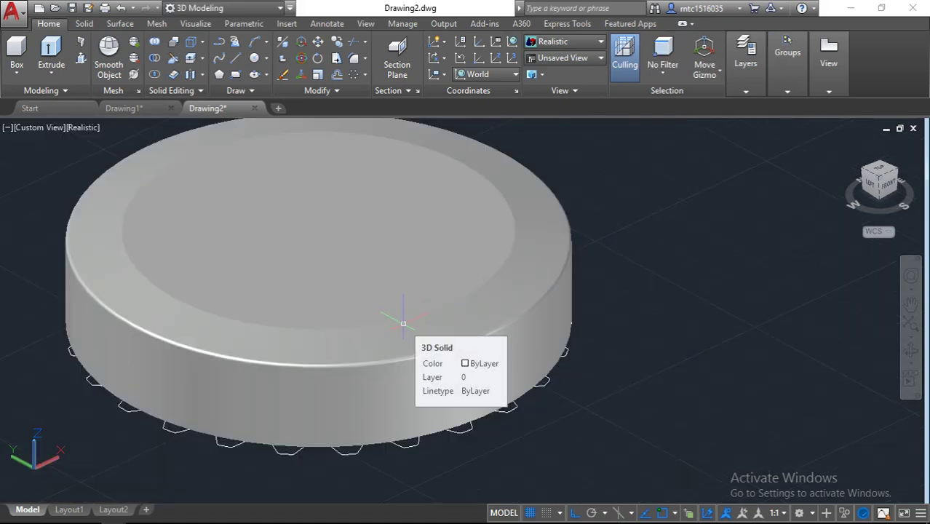
shift+middle_drag(402, 322, 405, 250)
- Fillet the disc's top outer edge once more, then orbit out to view the whole part
text(F)
key(Return)
scroll(397, 253, up, 3)
click(374, 241)
key(Return)
key(Return)
shift+middle_drag(384, 249, 396, 393)
key(Return)
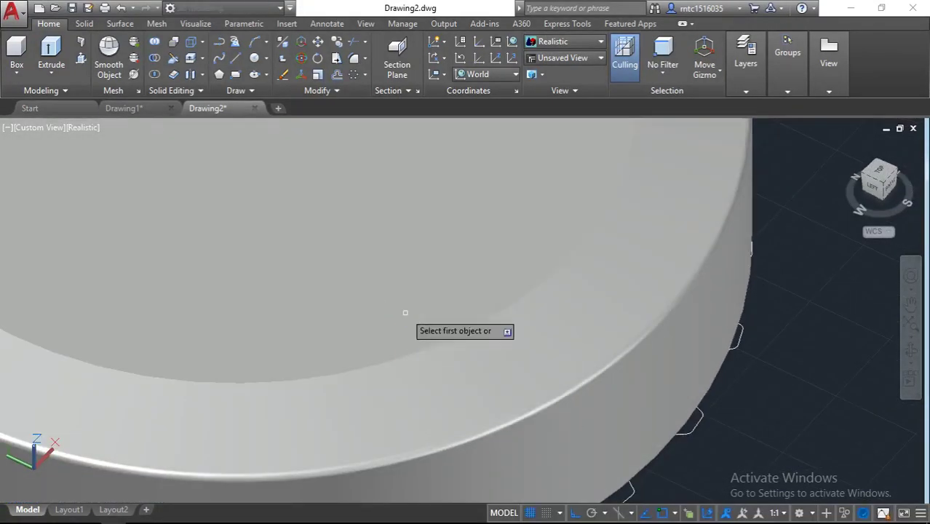
click(426, 348)
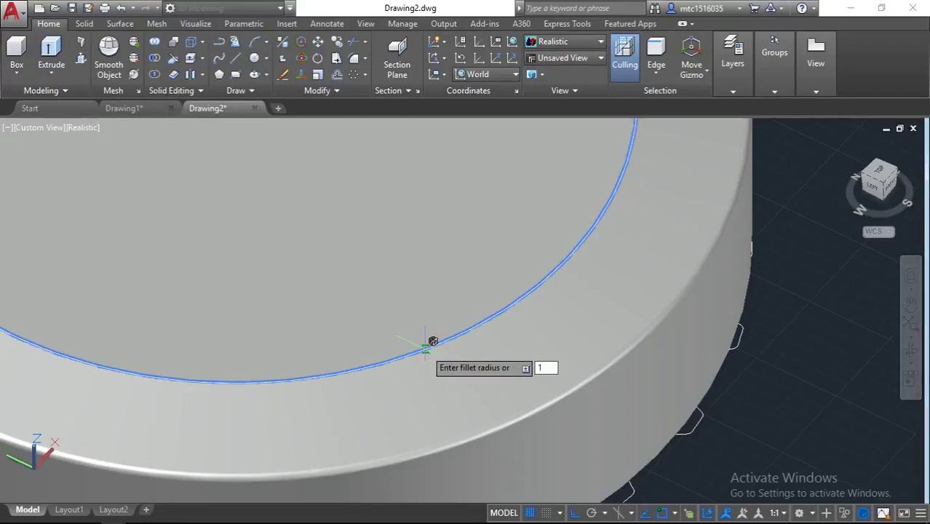
key(Return)
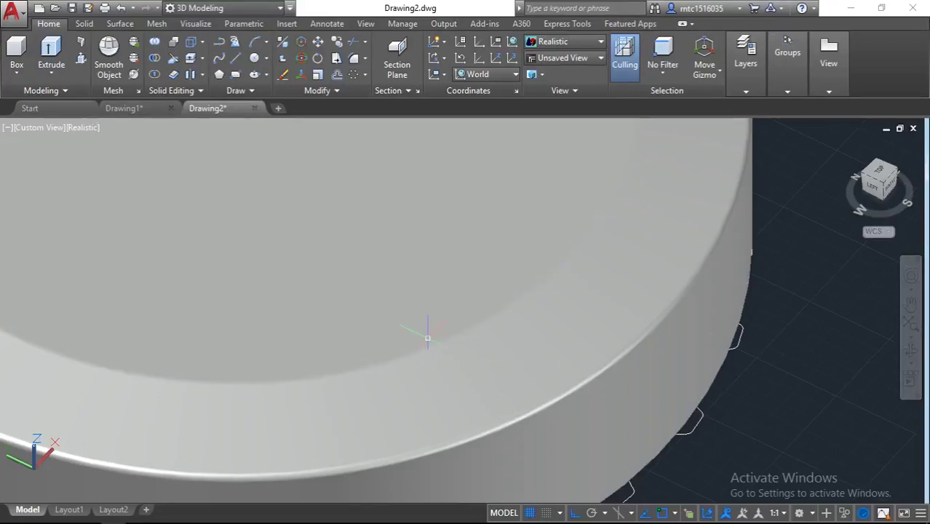
mouse_move(426, 338)
shift+middle_down()
mouse_move(419, 245)
mouse_move(419, 291)
shift+middle_up()
scroll(419, 244, down, 5)
scroll(421, 191, up, 3)
scroll(401, 290, up, 2)
- Fillet the disc's circular edge near the teeth with a 1.00 radius
text(f)
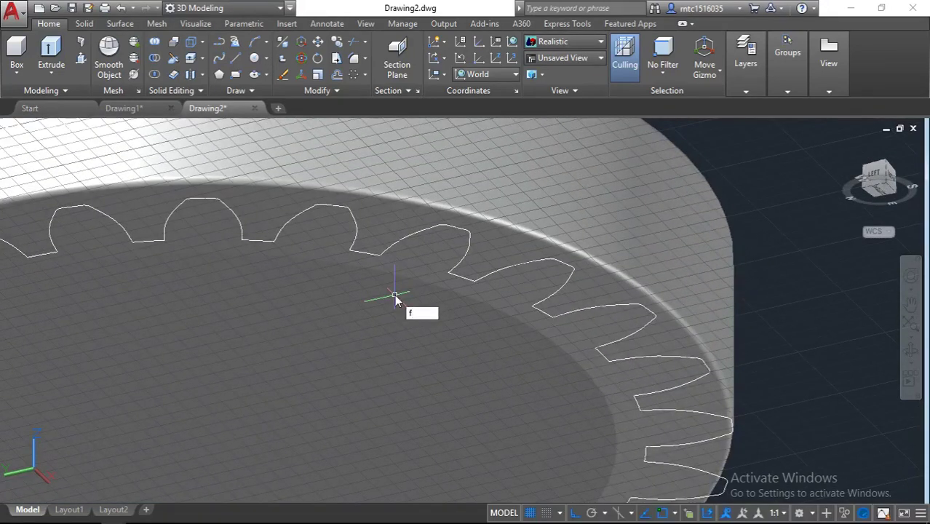
key(Return)
text(r)
key(Return)
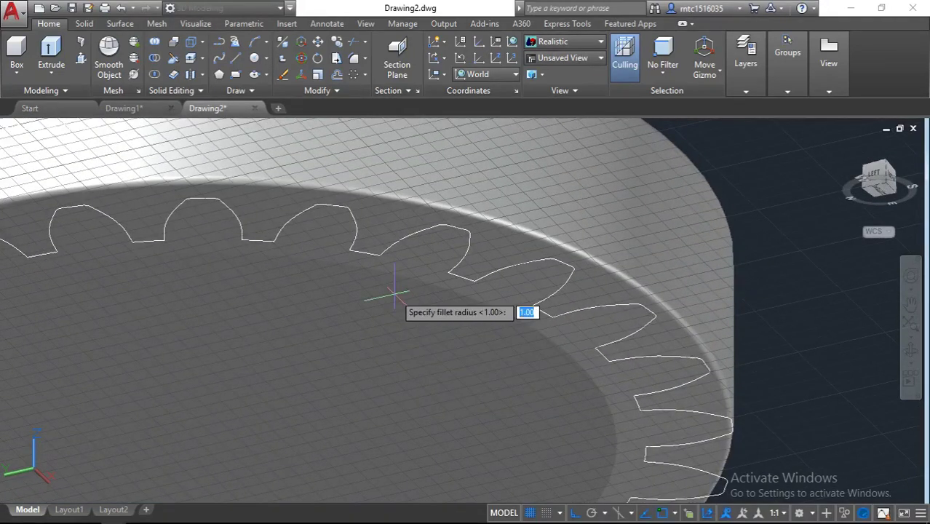
key(Return)
click(402, 278)
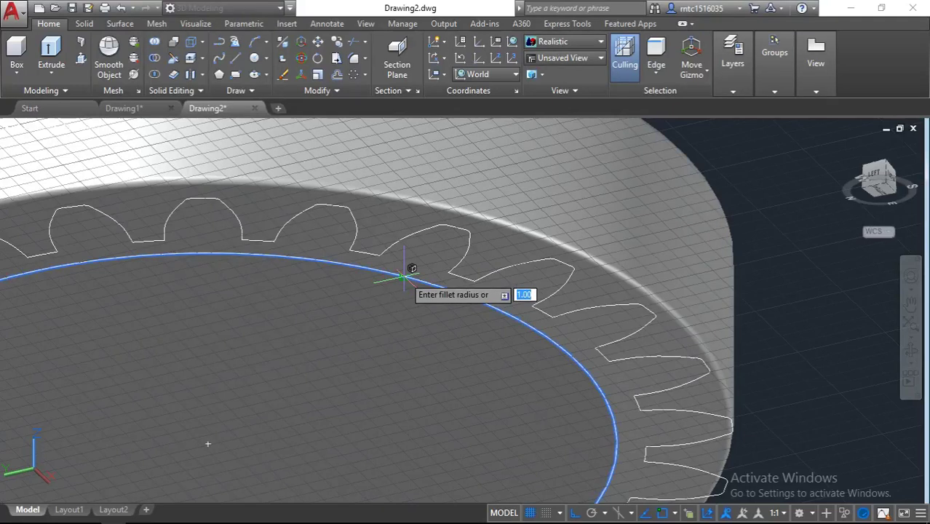
scroll(404, 272, down, 3)
scroll(401, 271, down, 4)
mouse_move(401, 271)
shift+middle_down()
mouse_move(401, 350)
mouse_move(395, 289)
shift+middle_up()
key(Return)
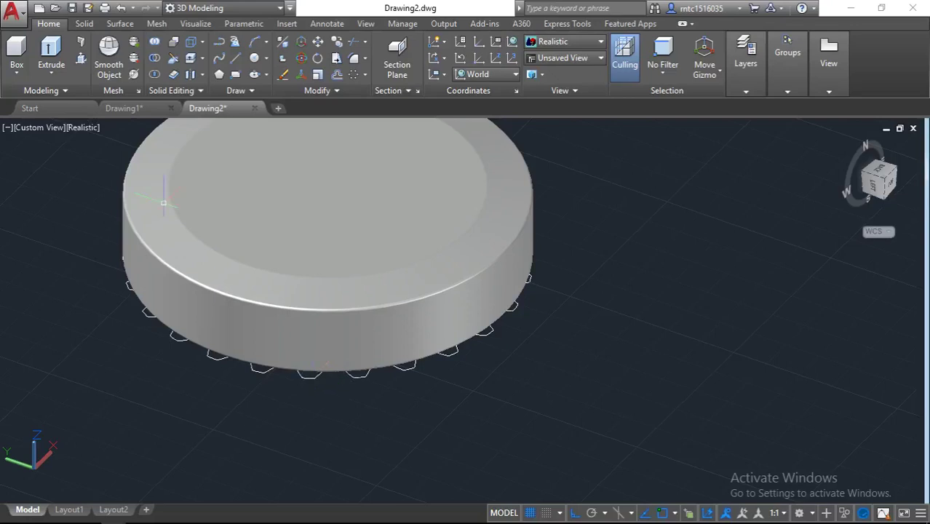
click(51, 54)
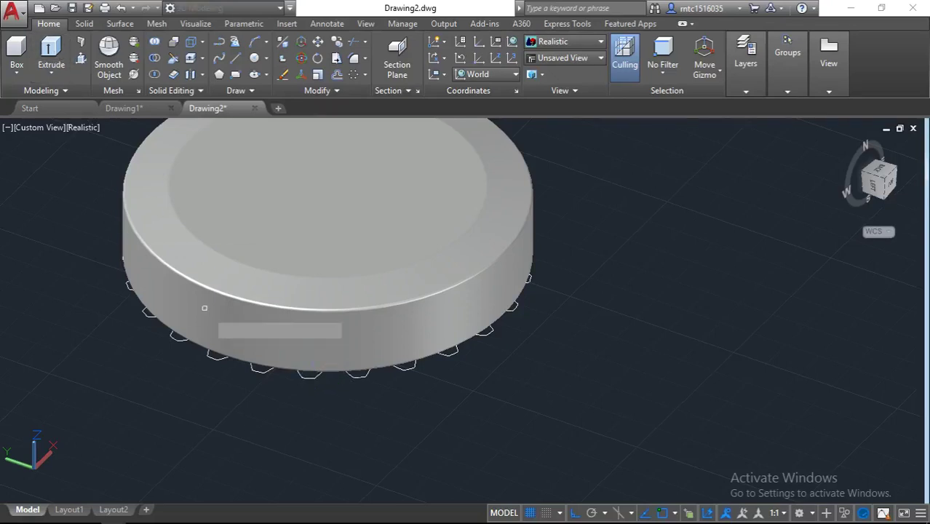
- Extrude the 25-tooth gear outline to a height of 6, forming solid teeth around the disc
click(257, 371)
key(Return)
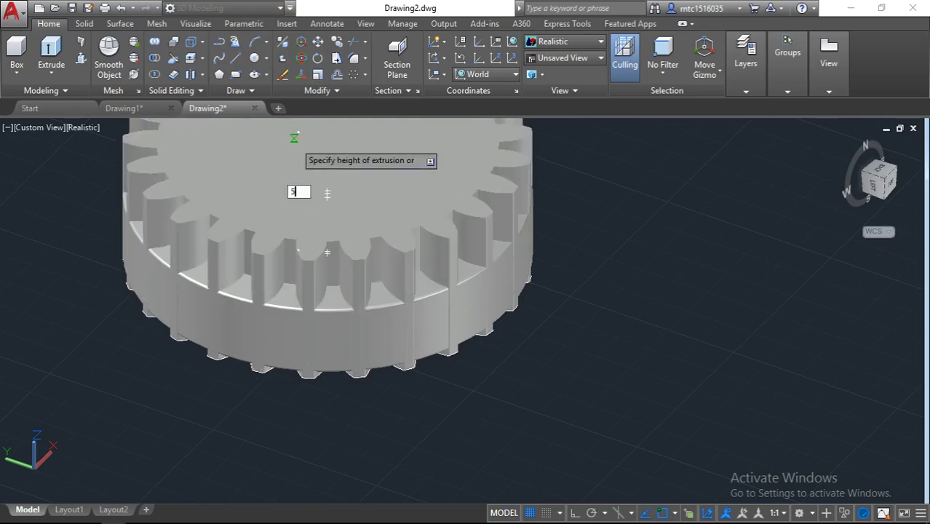
key(Return)
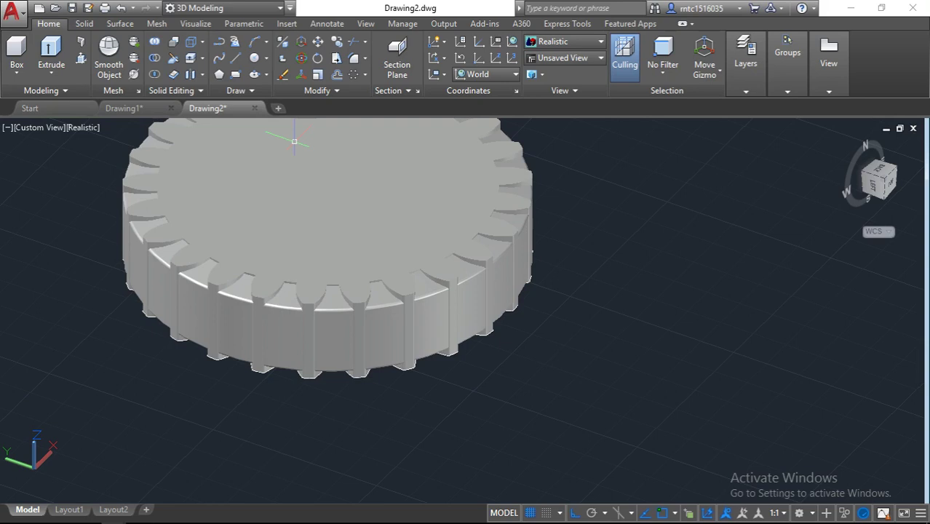
shift+middle_drag(305, 271, 329, 206)
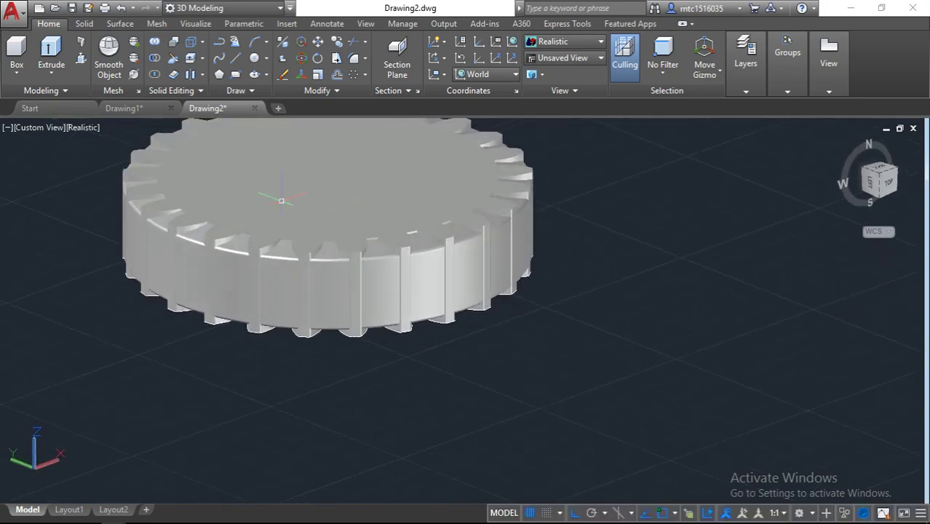
click(155, 76)
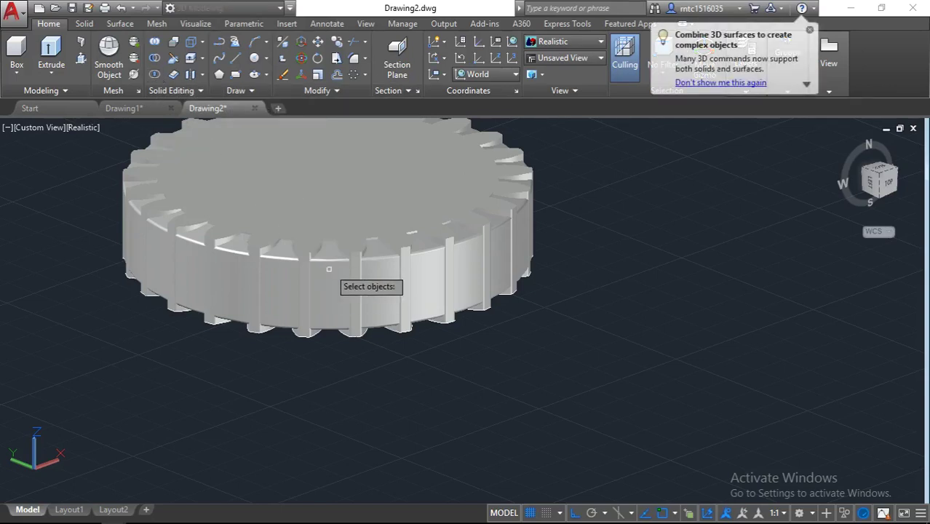
- Union the toothed gear solid and the disc body into one solid
click(355, 243)
click(331, 269)
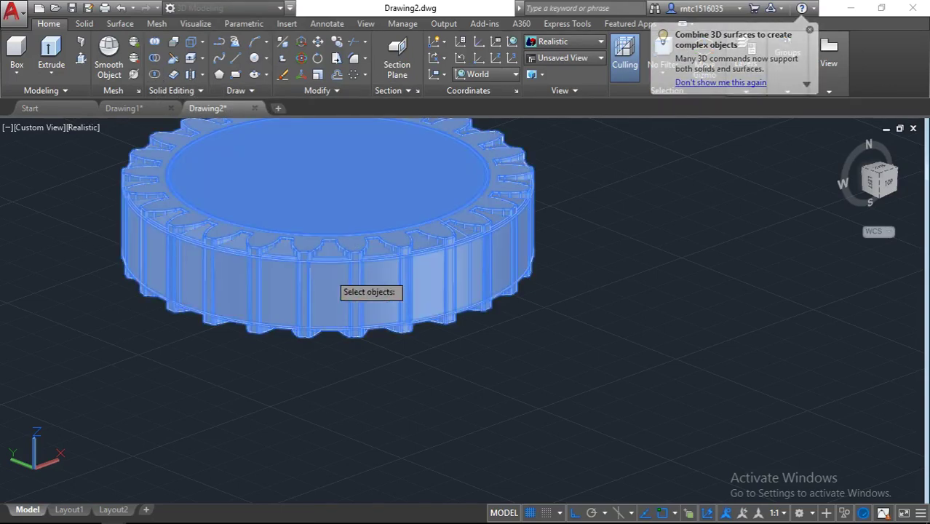
key(Return)
- Hide the merged gear solid with Isolate Objects > Hide Objects
mouse_move(332, 272)
middle_down()
mouse_move(334, 386)
mouse_move(348, 379)
mouse_move(803, 421)
middle_up()
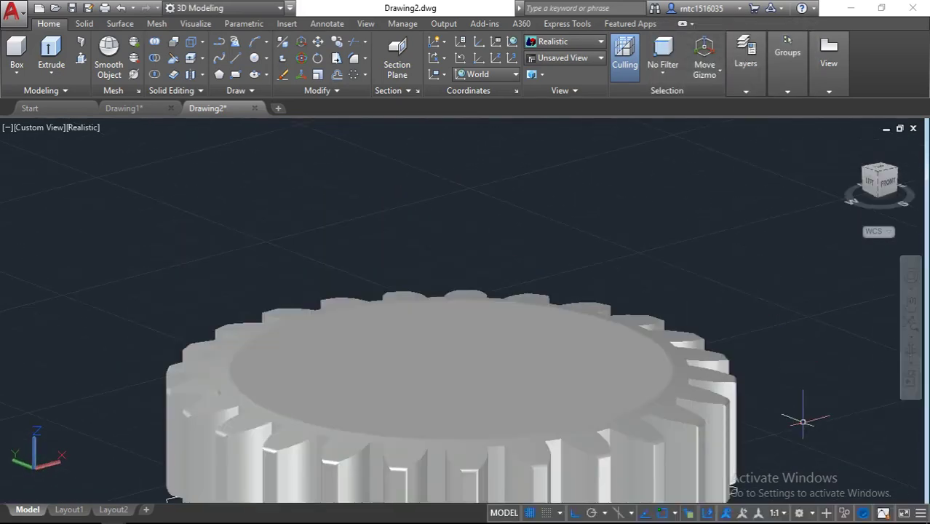
click(848, 511)
click(856, 501)
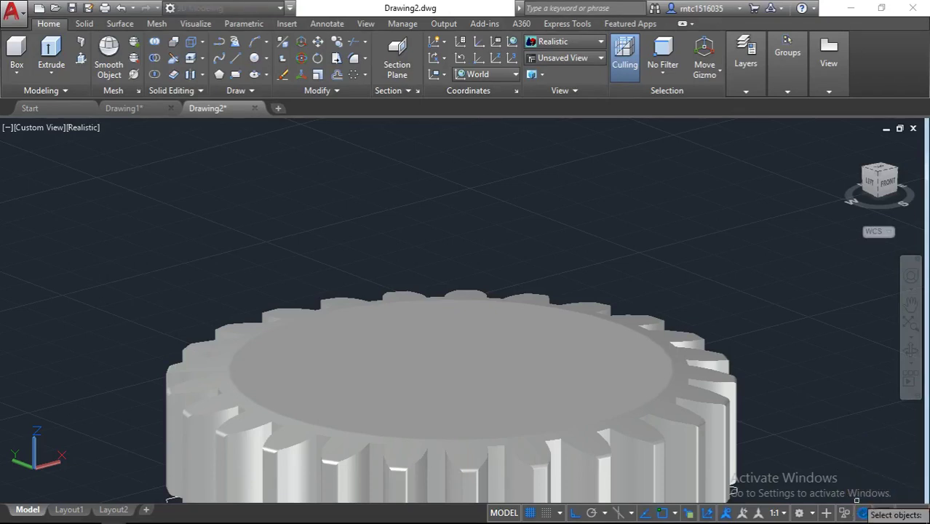
click(728, 457)
key(Return)
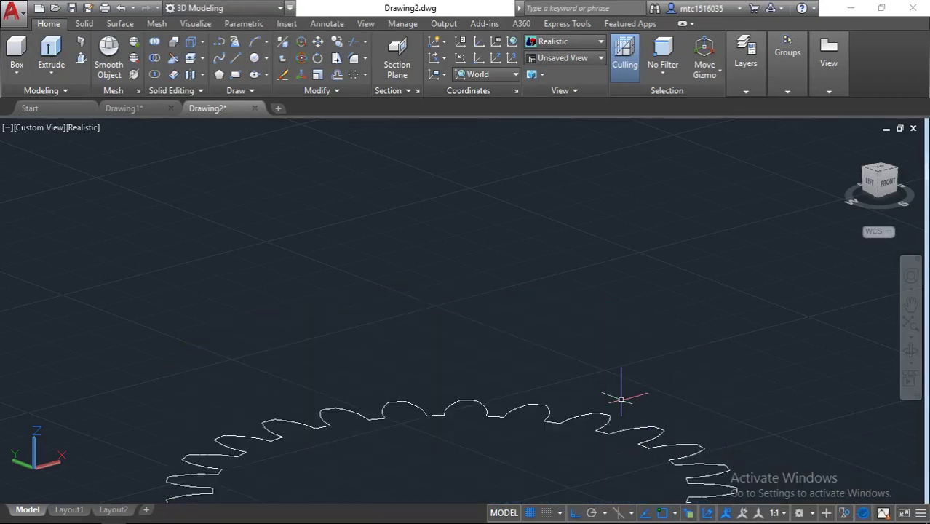
- Draw a radius-9 circle centred on the gear centre
scroll(622, 393, down, 5)
text(c)
key(Return)
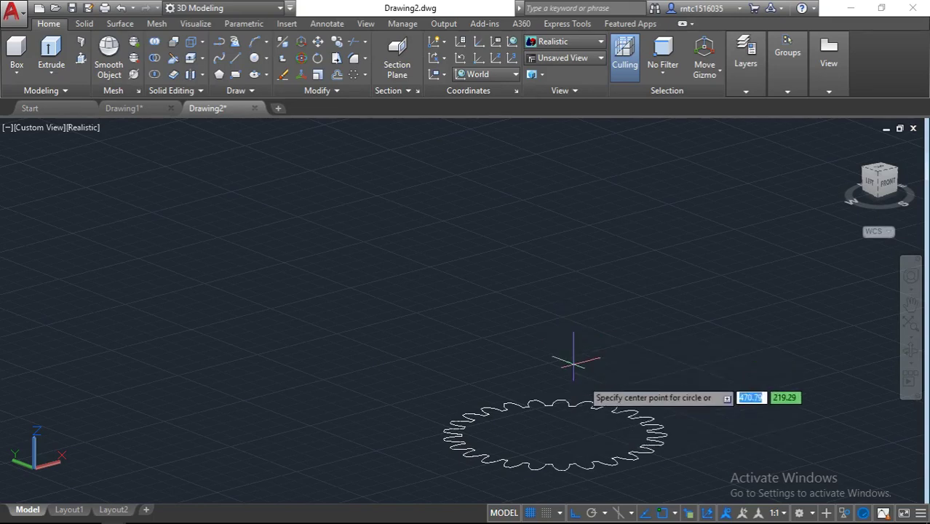
click(555, 435)
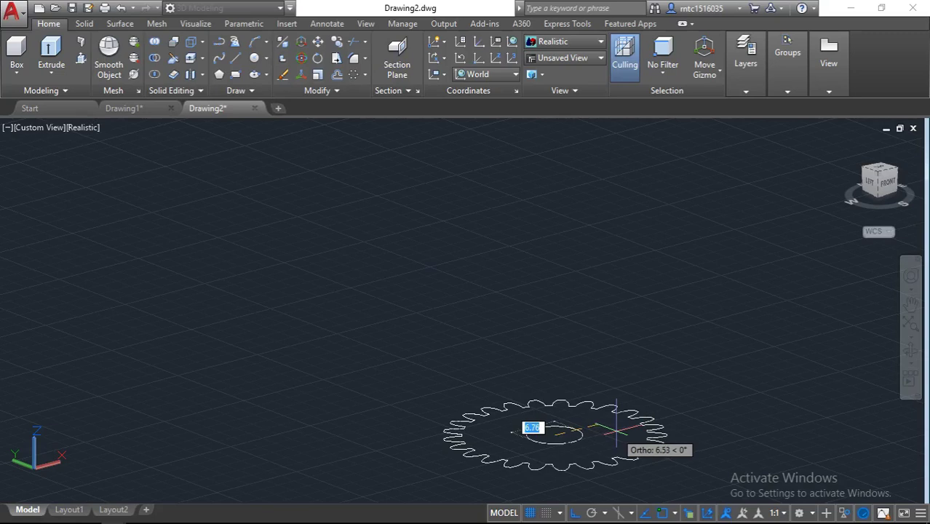
key(Return)
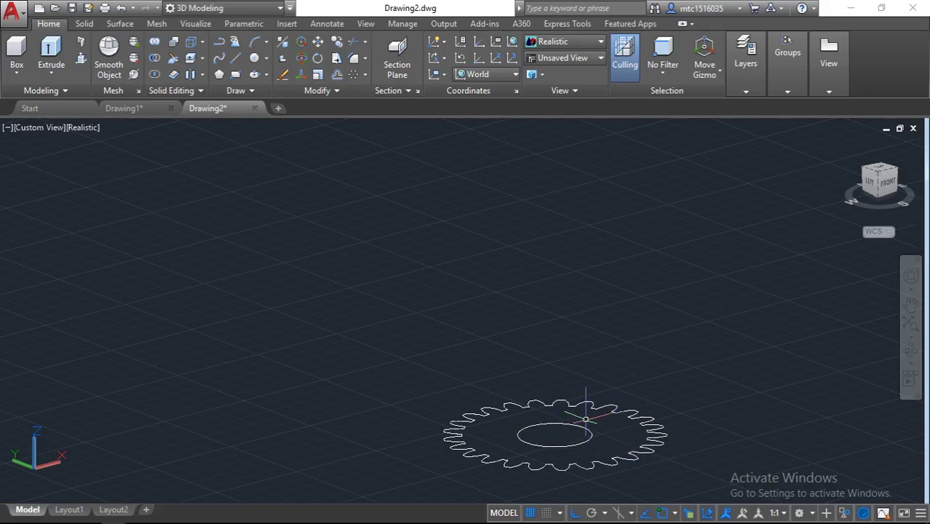
- Move the circle 6 units straight up along Z
click(588, 433)
text(m)
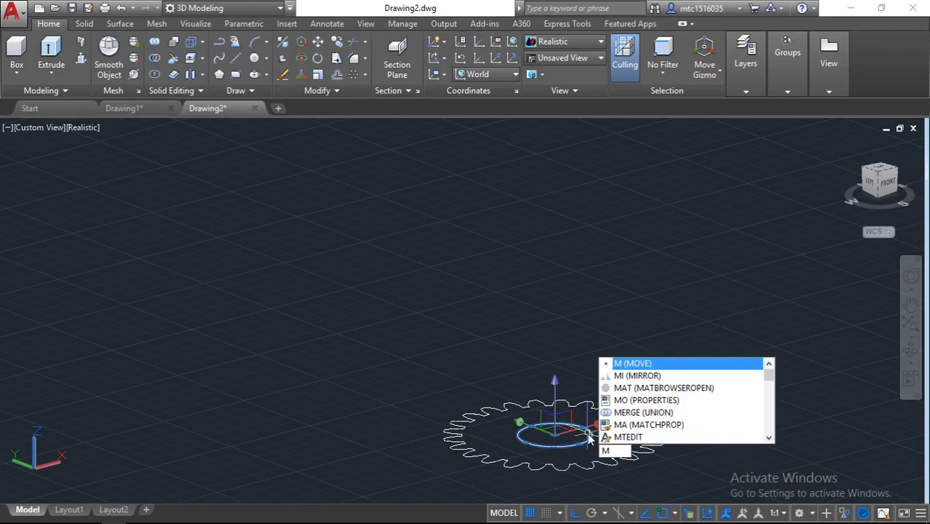
key(Return)
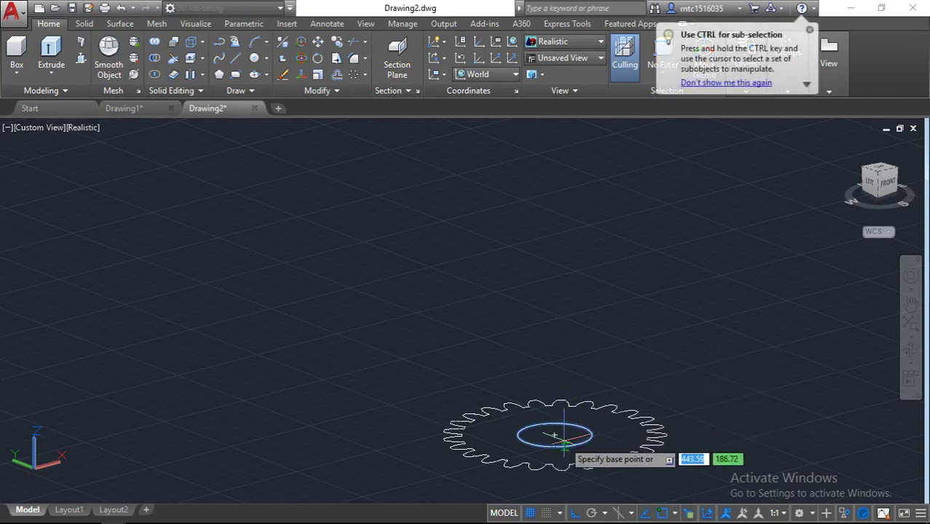
click(556, 434)
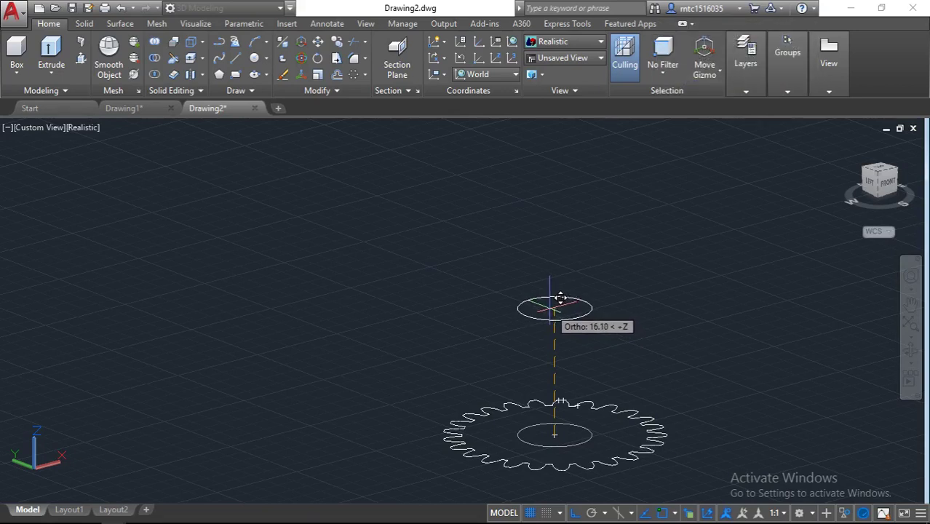
text(6)
key(Return)
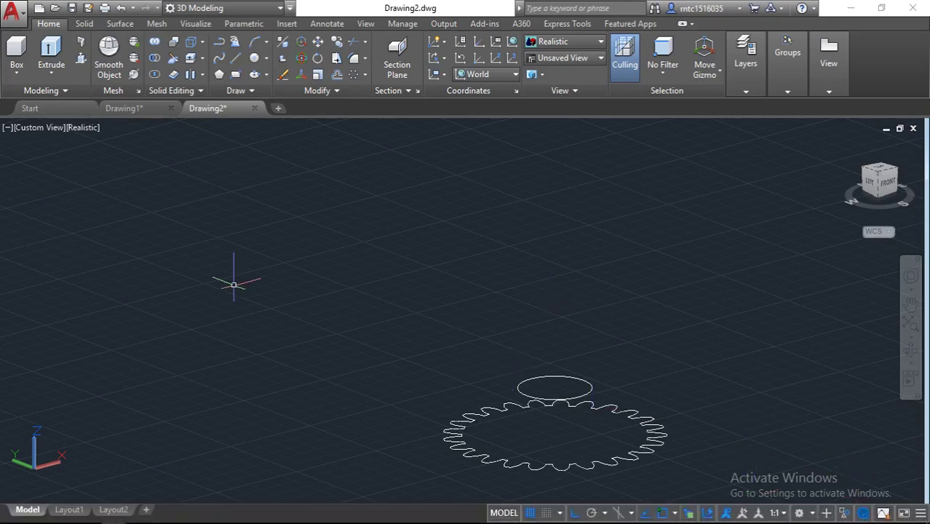
click(556, 376)
- Extrude the raised circle 6.5 units into the hub cylinder
key(Return)
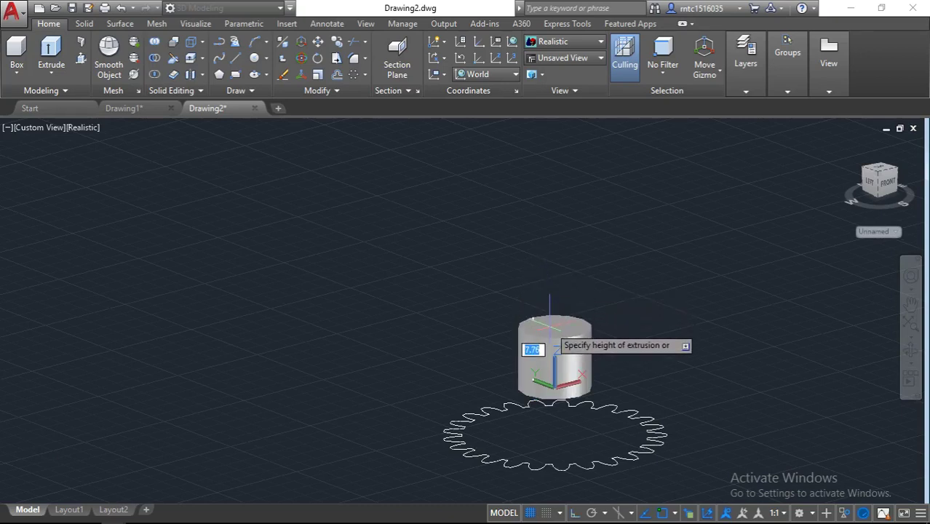
text(6.)
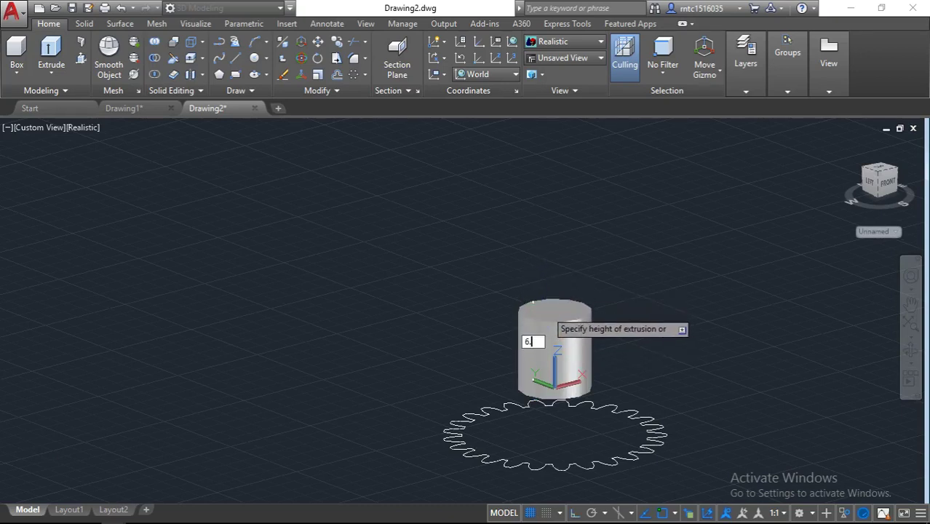
key(Return)
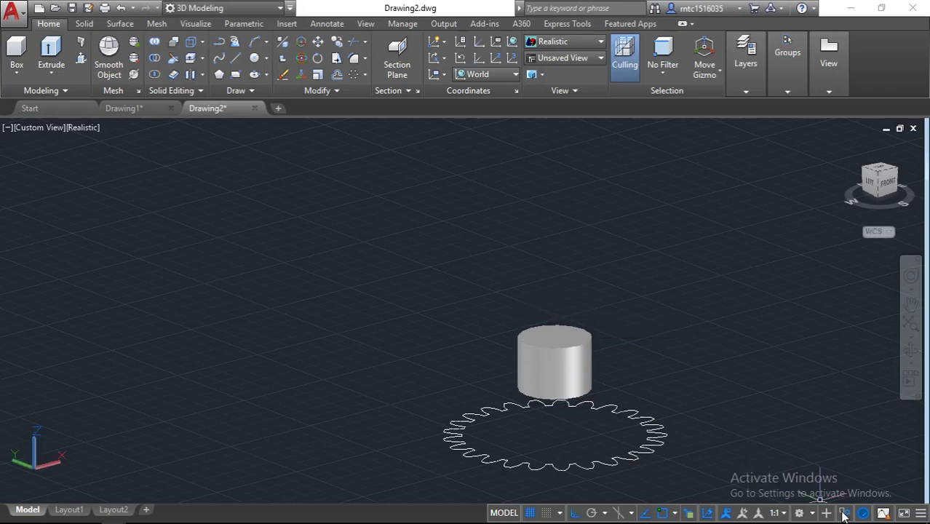
- End object isolation so the gear solid reappears, and frame the hub in view
click(845, 514)
click(850, 502)
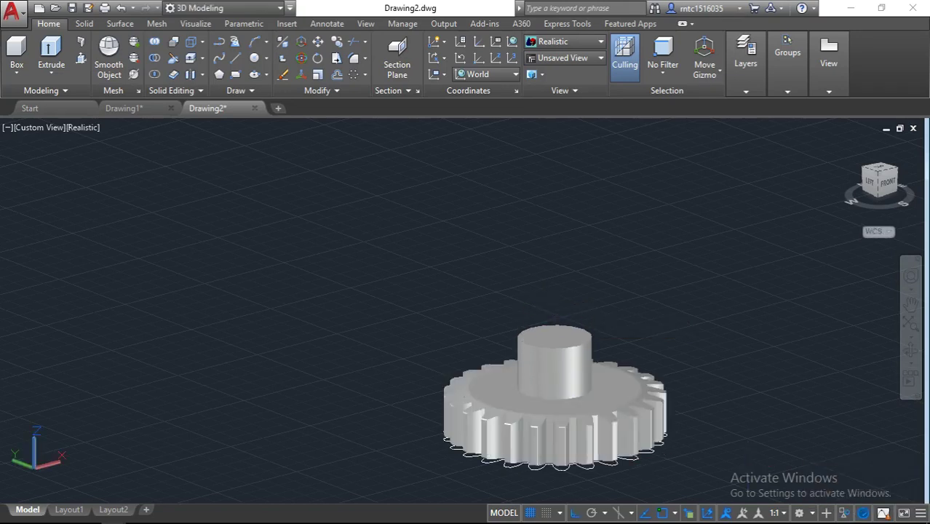
scroll(540, 387, up, 2)
scroll(547, 359, down, 2)
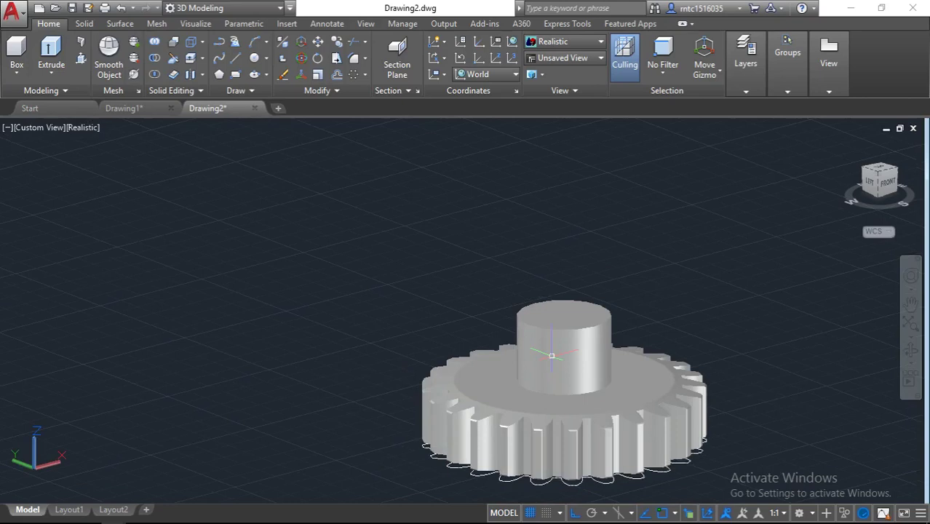
scroll(548, 359, up, 4)
scroll(560, 353, down, 2)
middle_drag(566, 350, 477, 381)
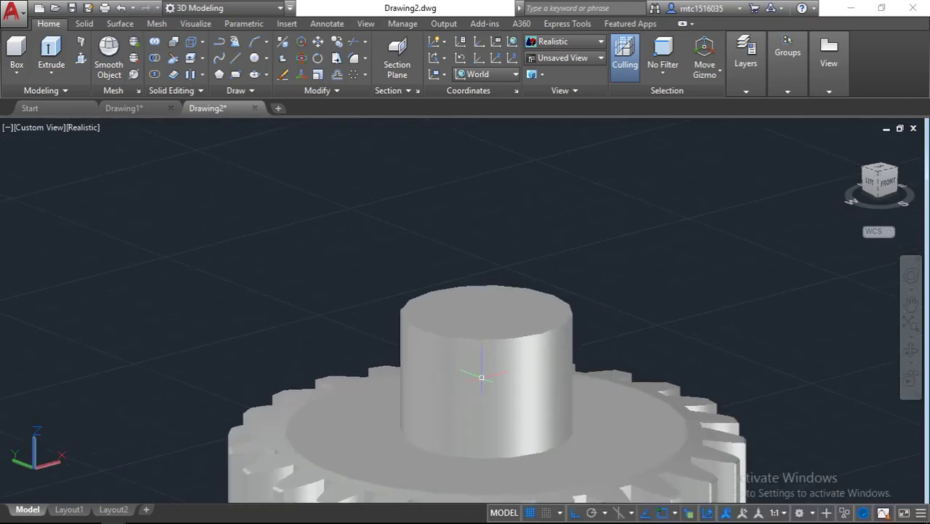
middle_drag(511, 353, 504, 291)
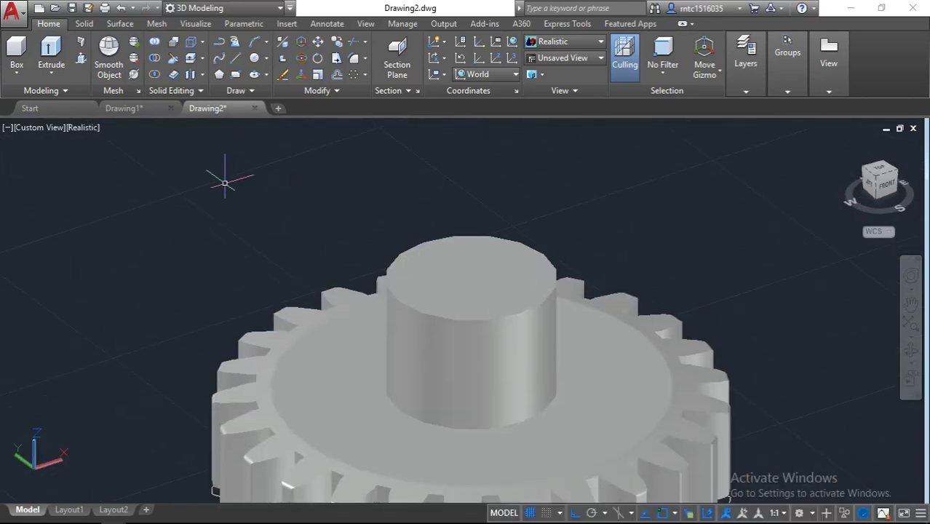
text(c)
key(Return)
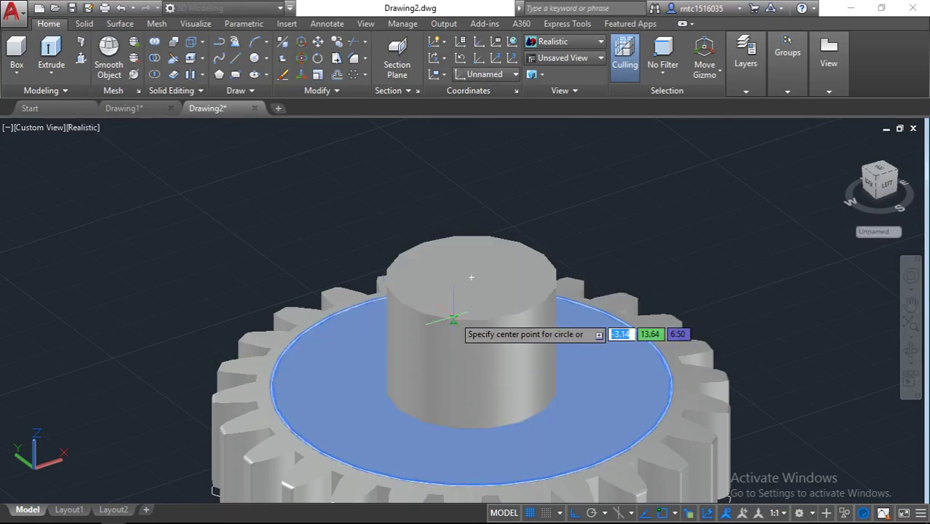
- Draw a 6.5-diameter circle centred on the top of the hub
scroll(475, 280, down, 3)
scroll(477, 306, down, 3)
scroll(478, 316, down, 3)
scroll(479, 322, down, 1)
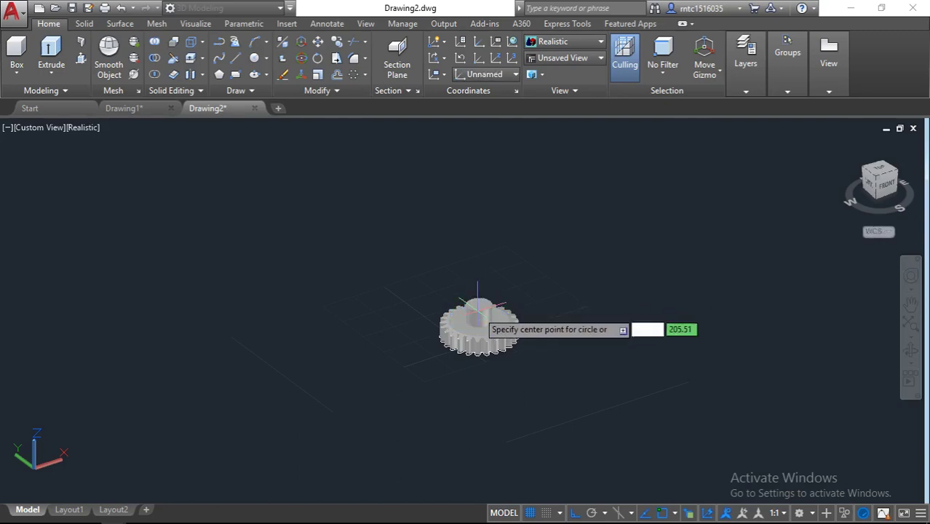
key(super)
key(super)
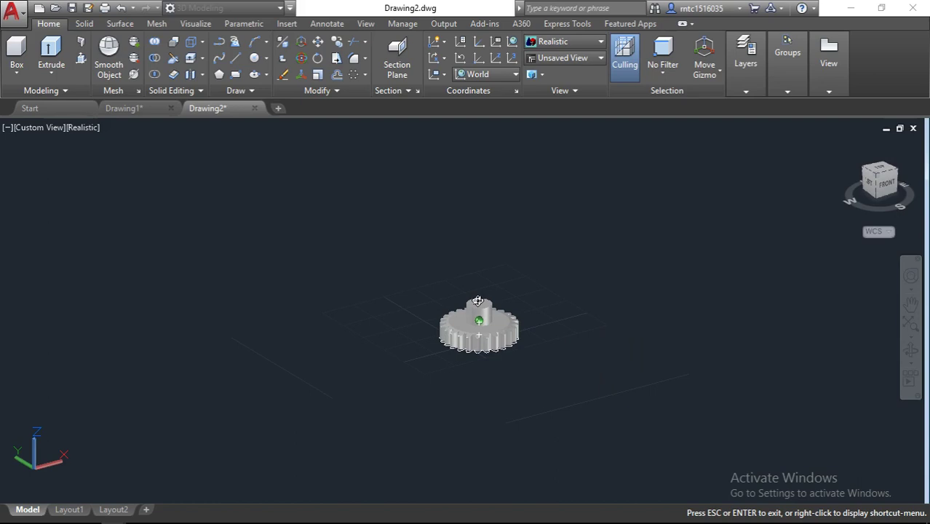
scroll(479, 322, up, 3)
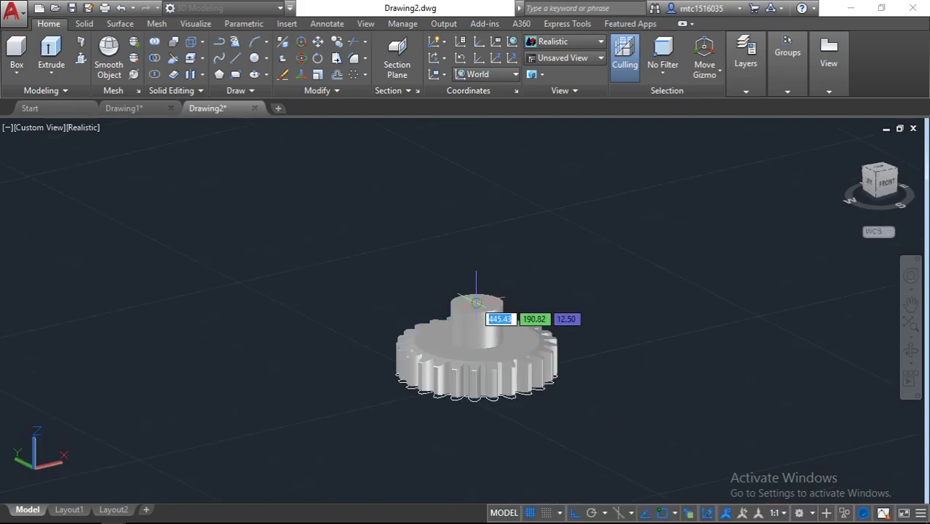
scroll(476, 302, up, 3)
scroll(476, 303, up, 2)
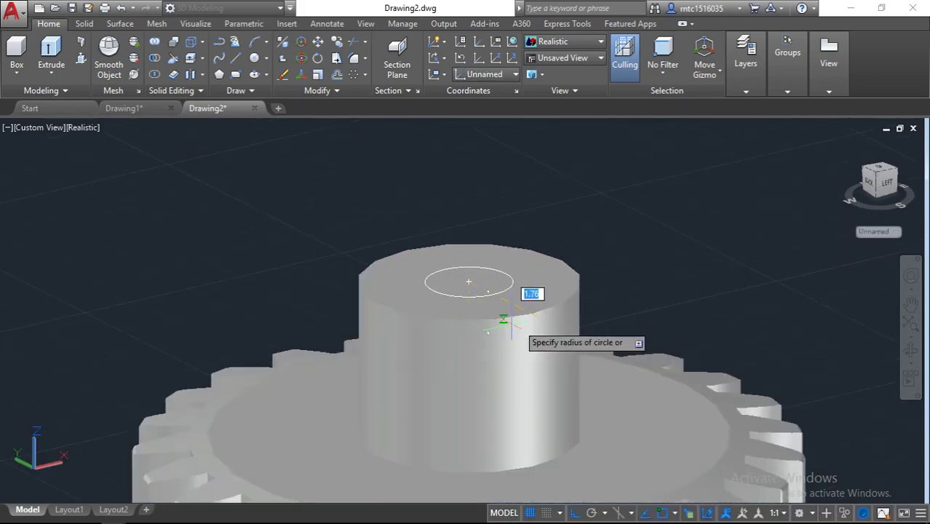
text(d)
key(Return)
text(6.5)
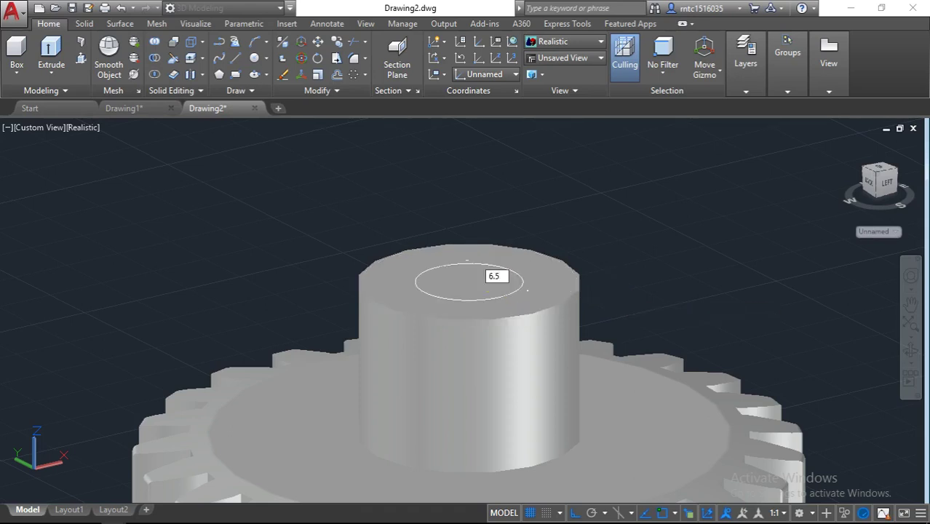
key(Return)
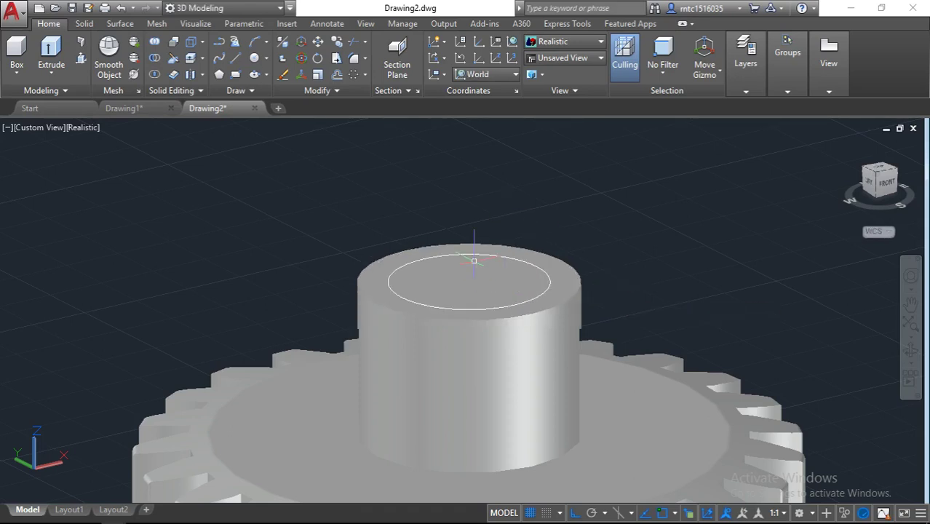
- Extrude the 6.5 circle downward through the gear as a bore cylinder
text(R)
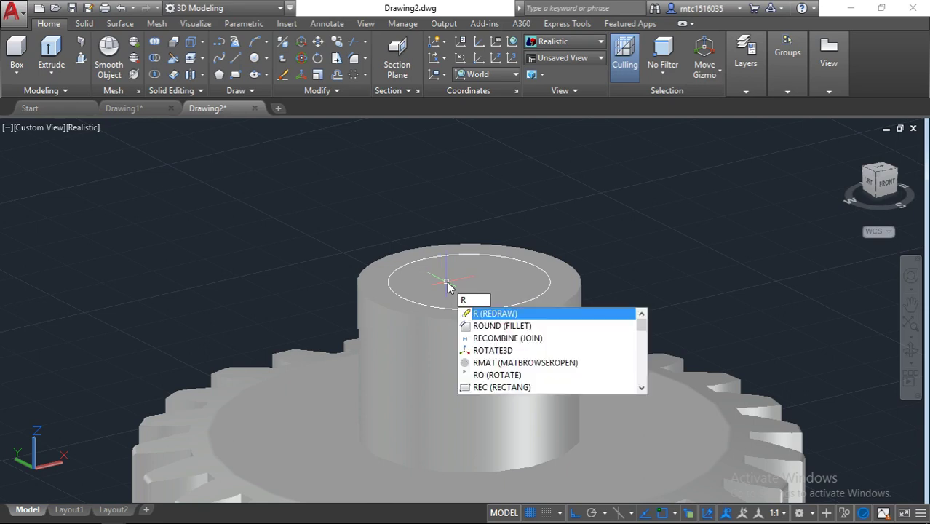
key(BackSpace)
text(t)
key(Return)
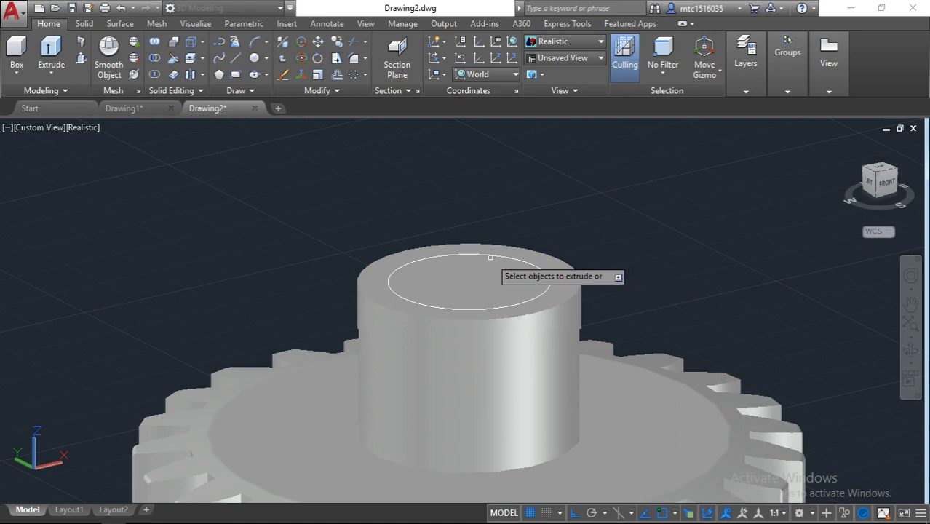
click(492, 257)
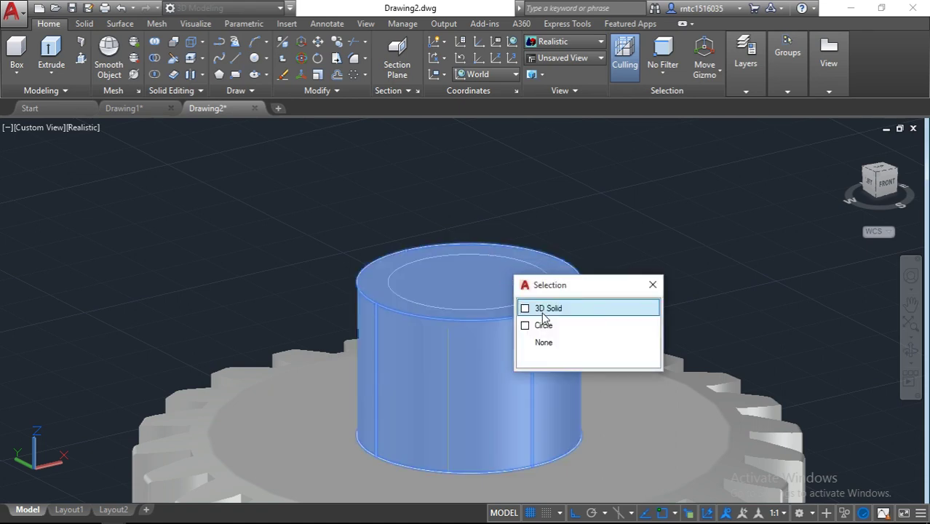
click(544, 327)
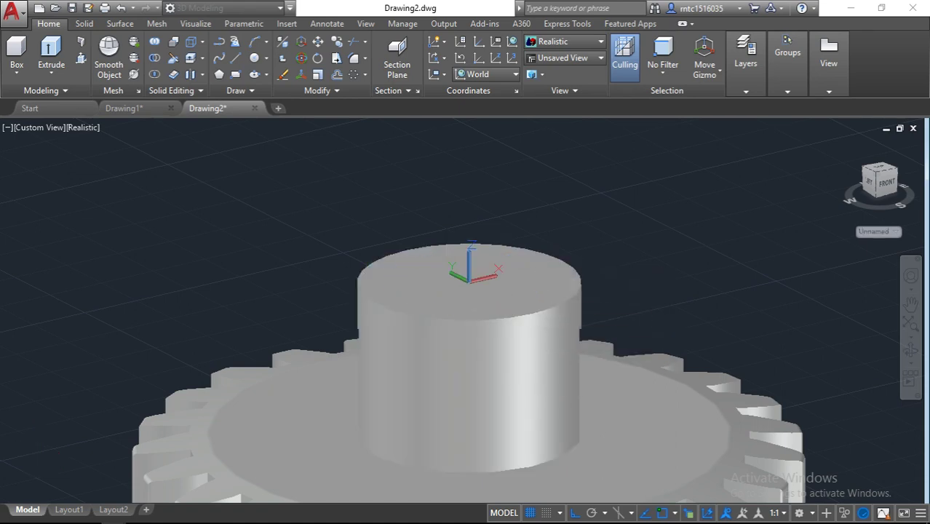
key(Return)
scroll(515, 216, down, 2)
scroll(505, 315, down, 3)
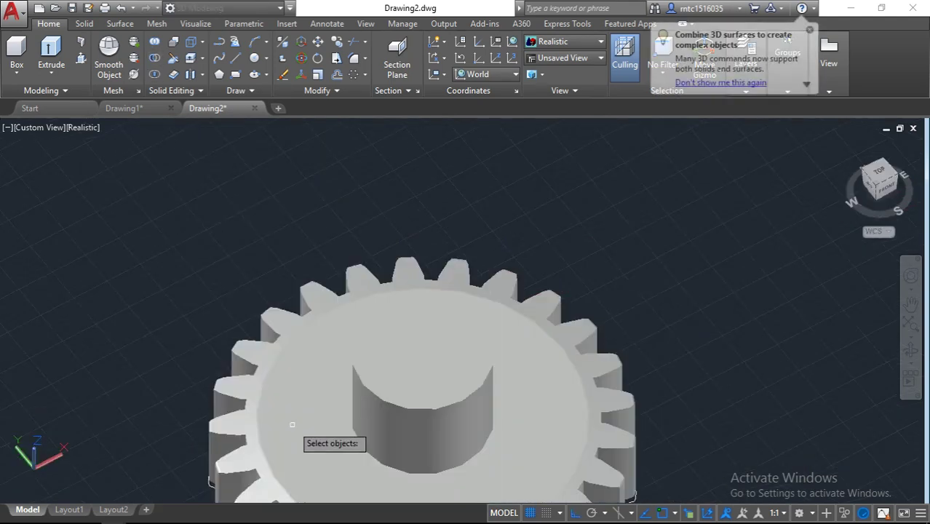
- Subtract the 6.5 bore cylinder from the gear solid, leaving a hole through the hub
click(404, 432)
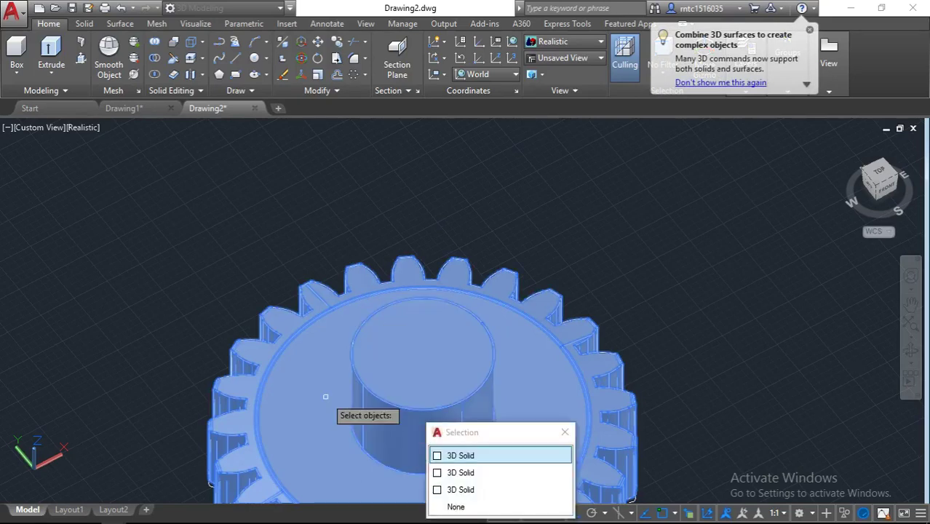
click(458, 455)
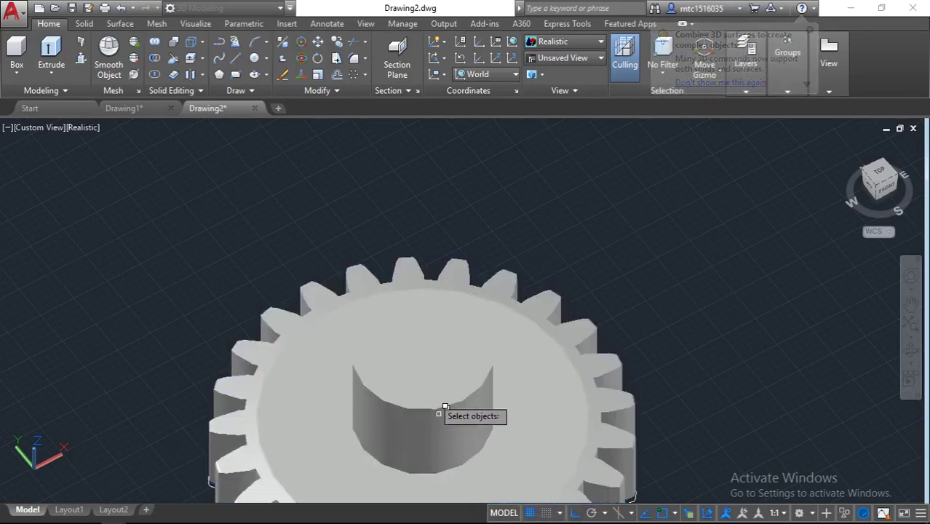
click(429, 359)
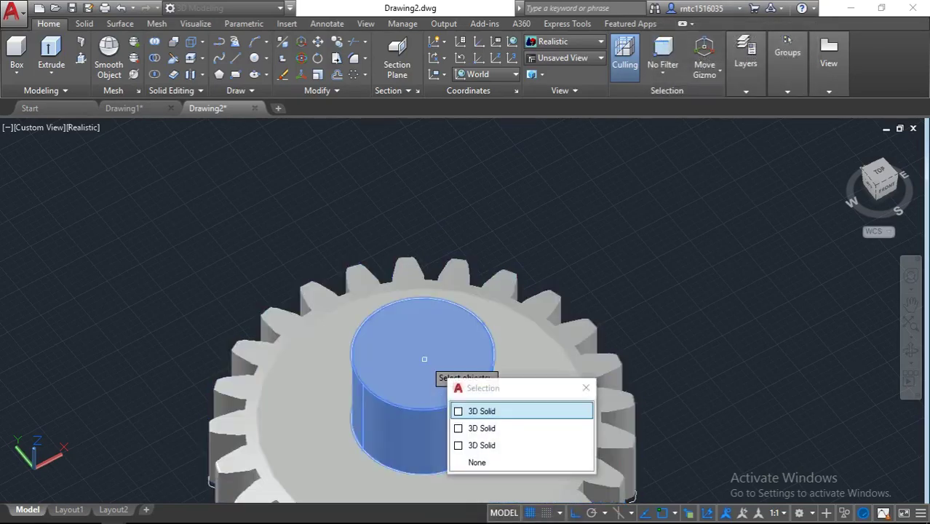
click(485, 430)
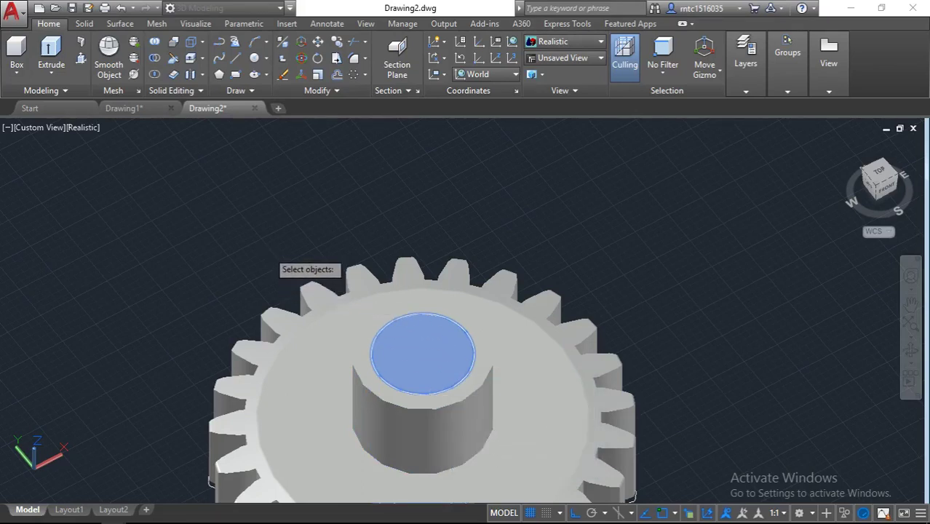
key(Return)
mouse_move(270, 260)
shift+middle_down()
mouse_move(260, 127)
mouse_move(260, 184)
mouse_move(297, 262)
mouse_move(479, 300)
shift+middle_up()
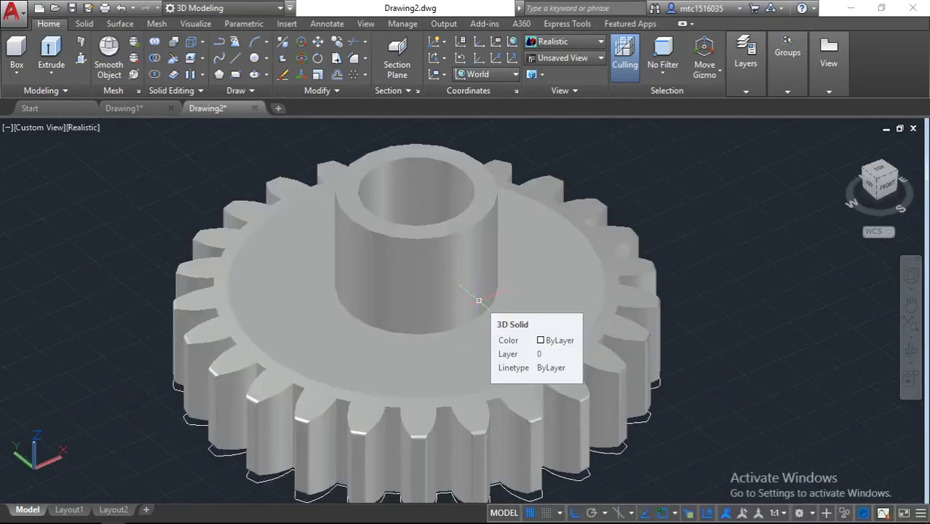
- Begin a 3D polyline at the hub's edge
text(3DPOLY)
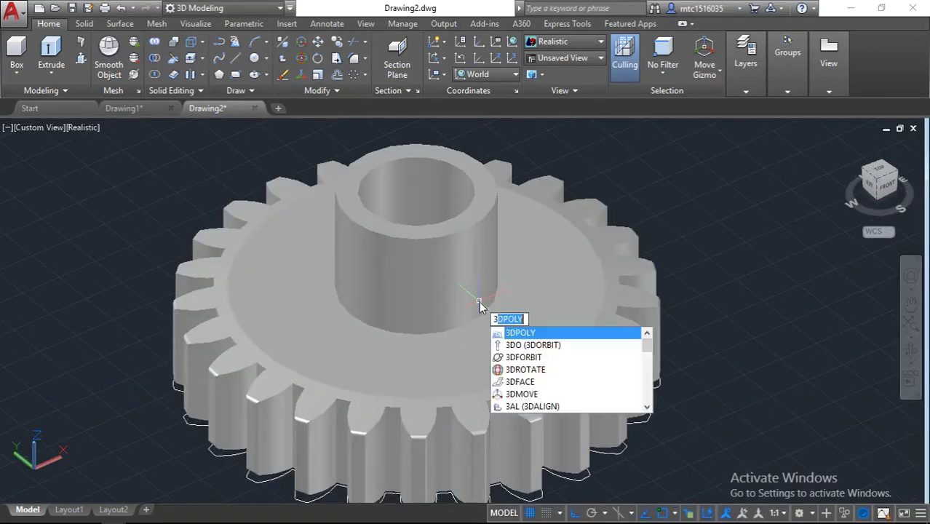
key(Return)
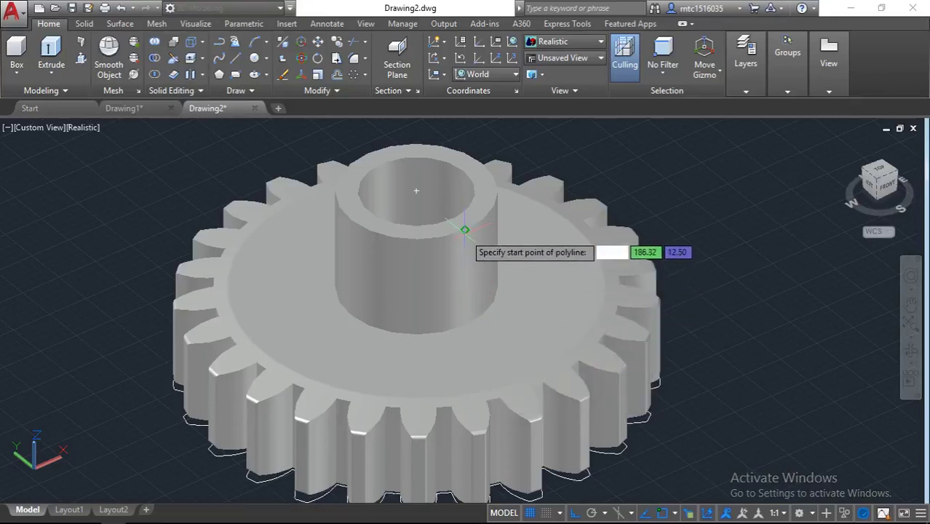
click(465, 230)
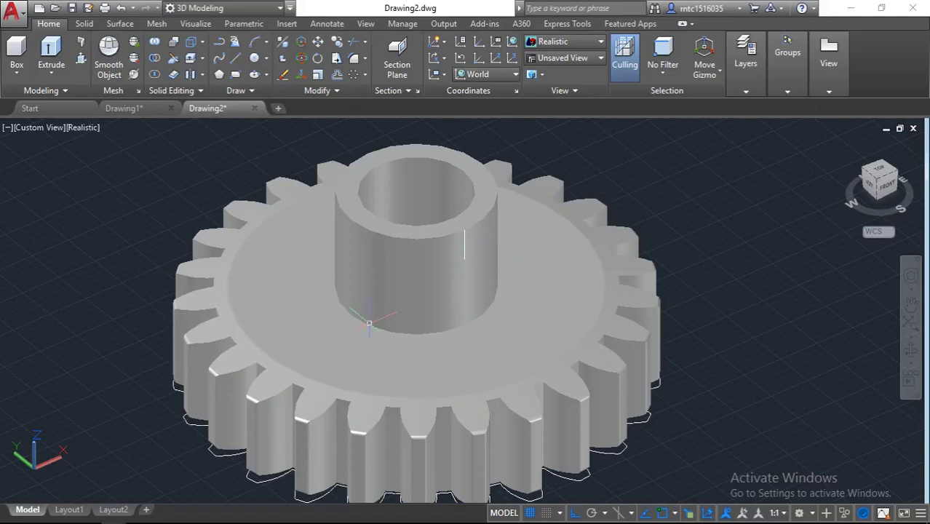
mouse_move(879, 180)
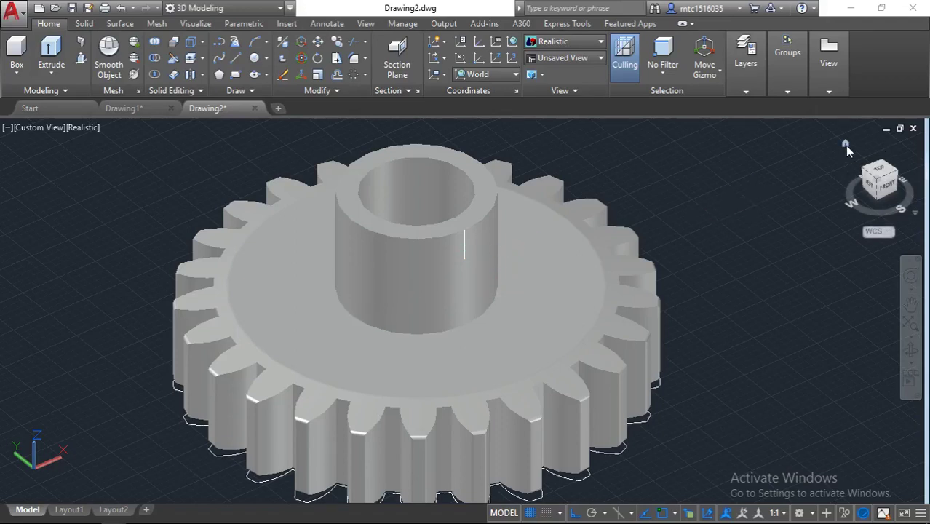
- Set a parallel-projection Home view framed on the hub, and pick new UCS origin and axis points
click(845, 146)
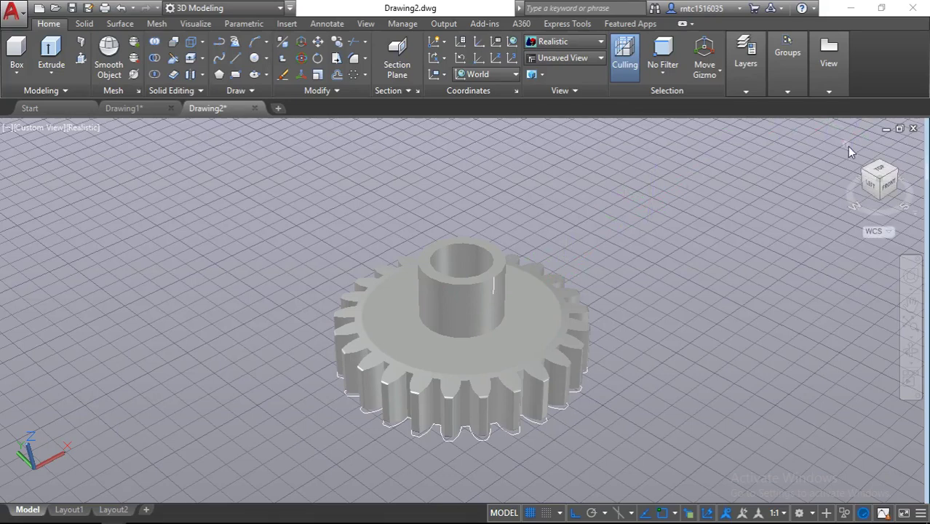
right_click(846, 147)
click(837, 174)
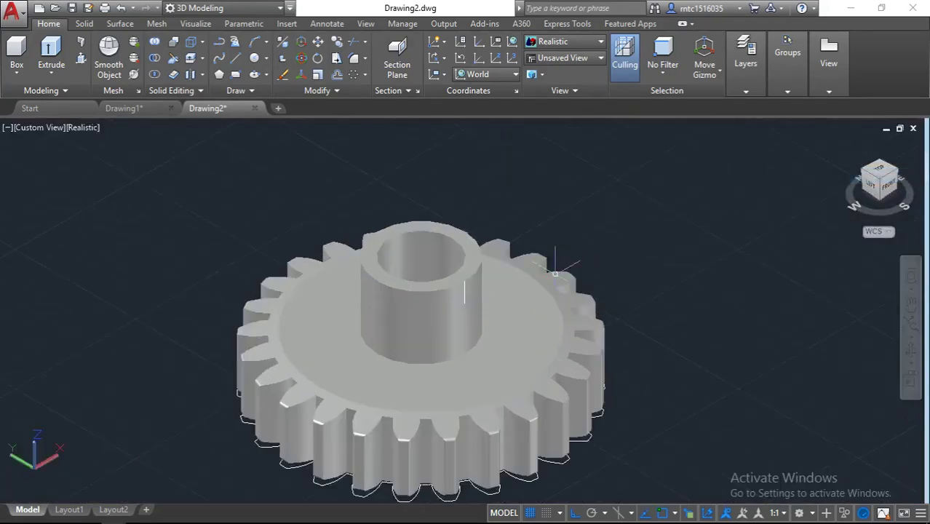
scroll(518, 267, up, 2)
middle_drag(517, 267, 575, 175)
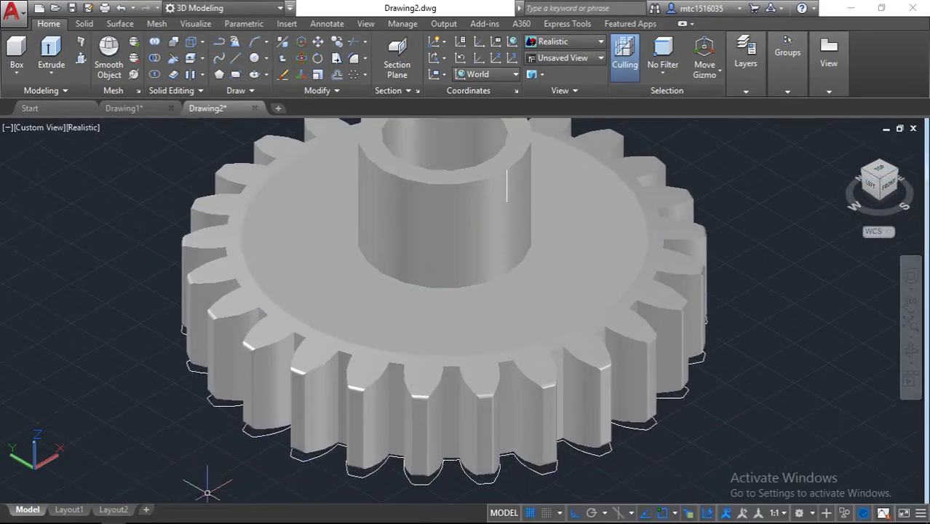
click(499, 57)
click(436, 149)
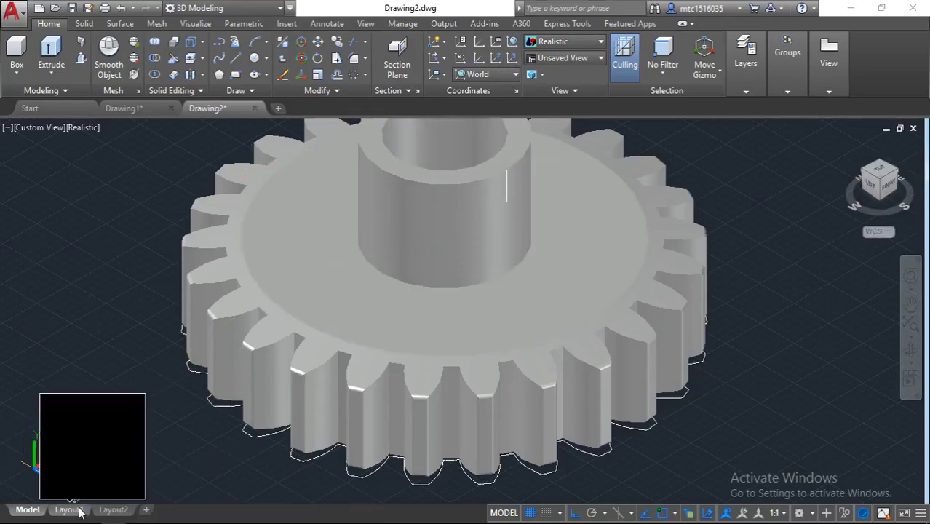
- Finish the hub-aligned UCS and draw a radius-1 circle on the hub's side
key(Return)
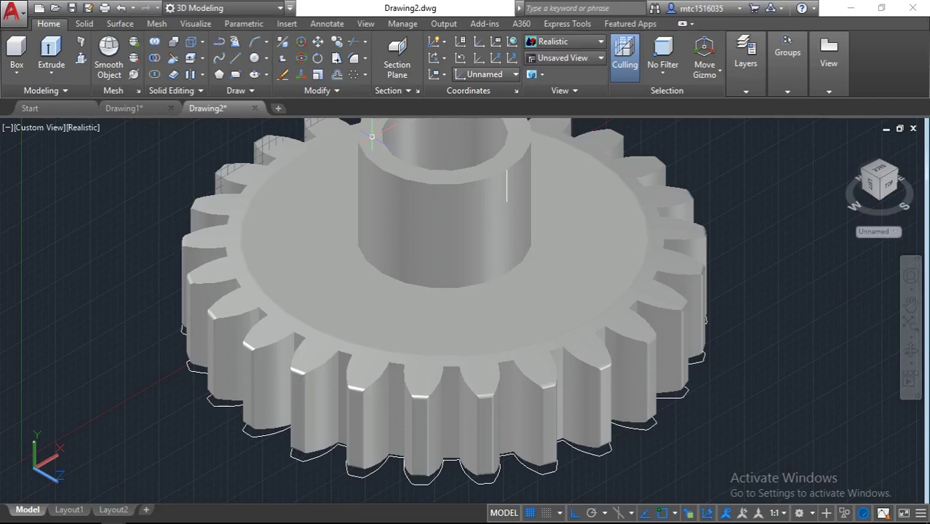
text(c)
key(Return)
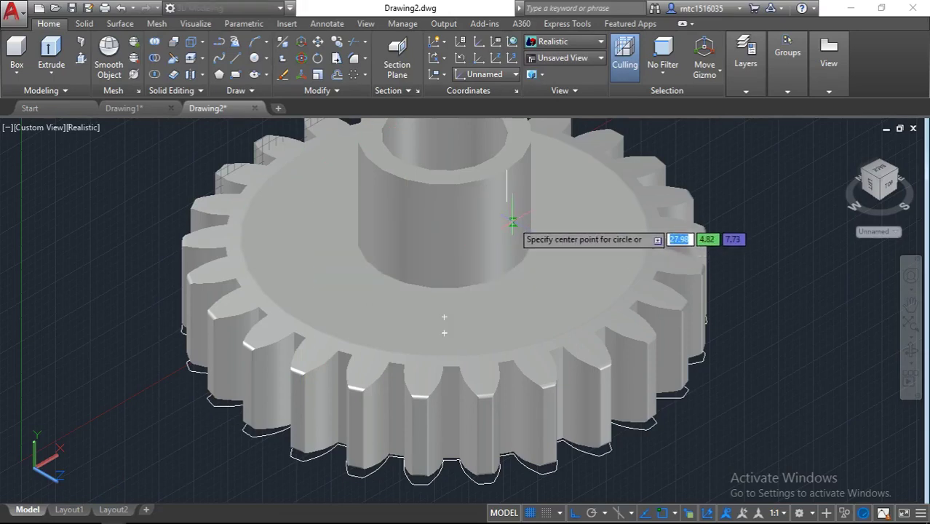
click(506, 202)
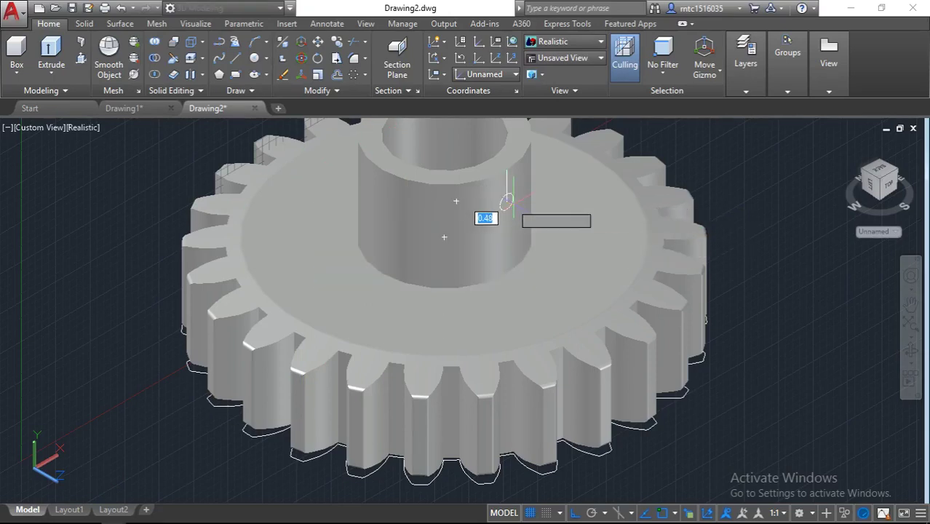
text(1)
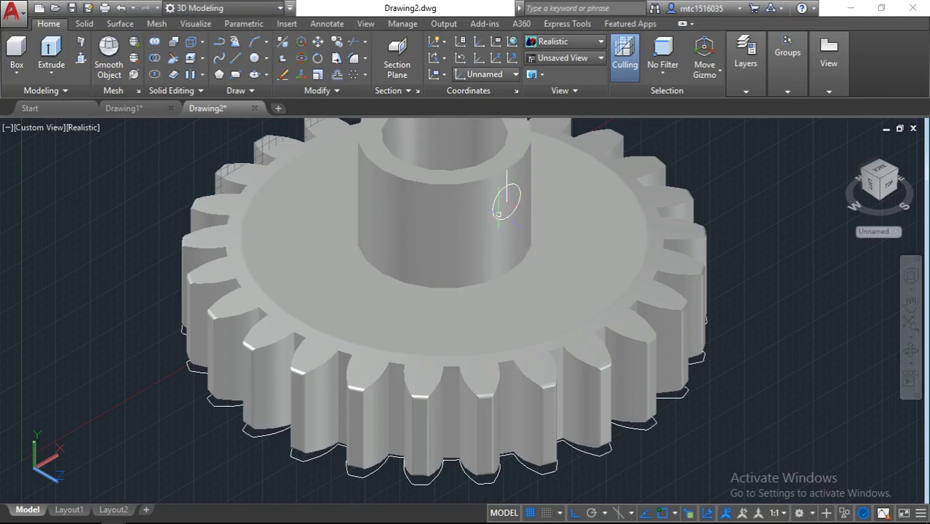
- Extrude the radius-1 circle 12 units into a pin cylinder across the hub
click(58, 57)
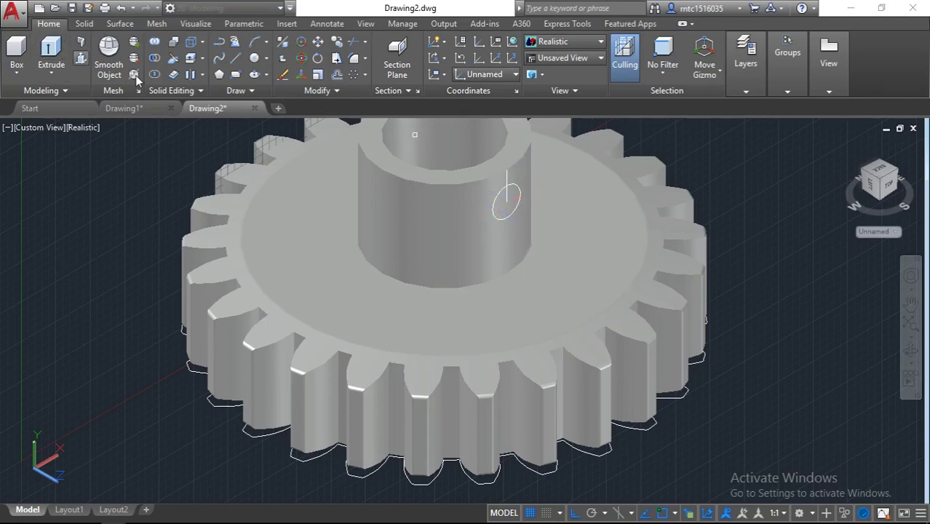
click(509, 220)
click(561, 268)
key(Return)
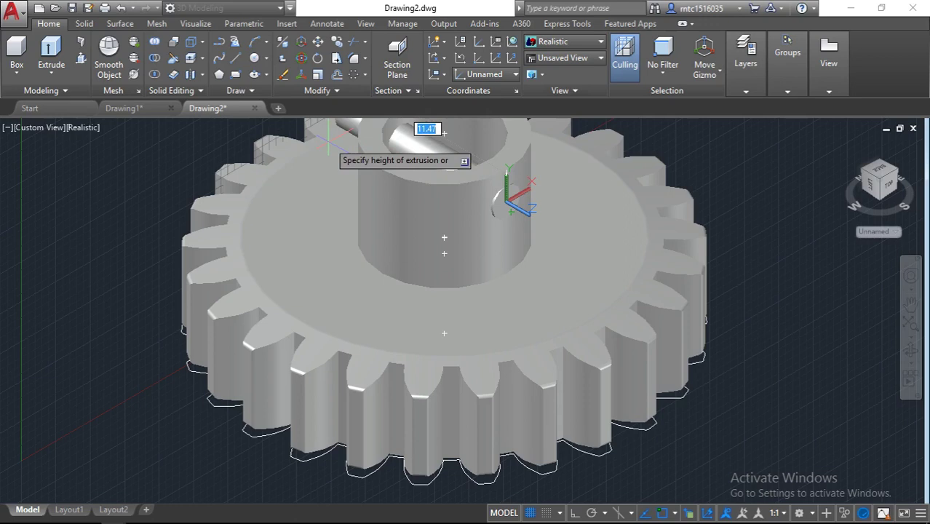
middle_drag(342, 156, 346, 233)
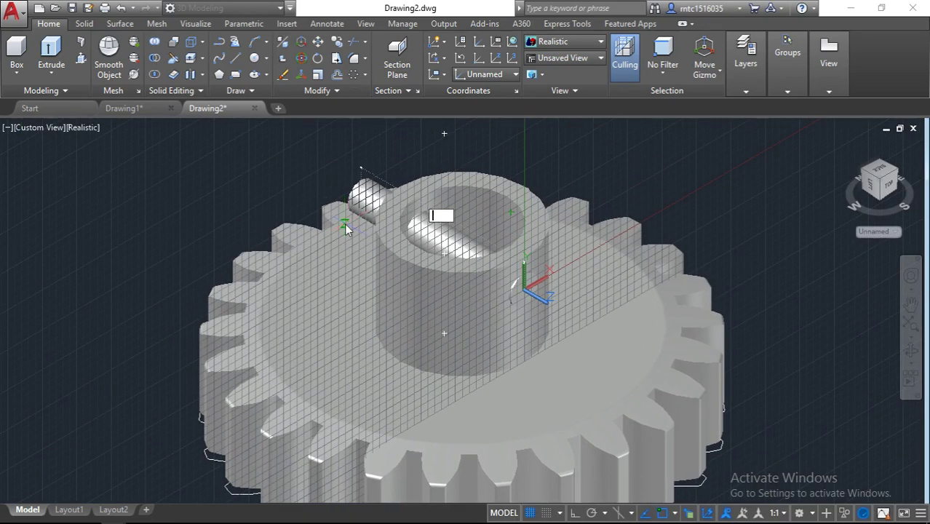
text(12)
key(Return)
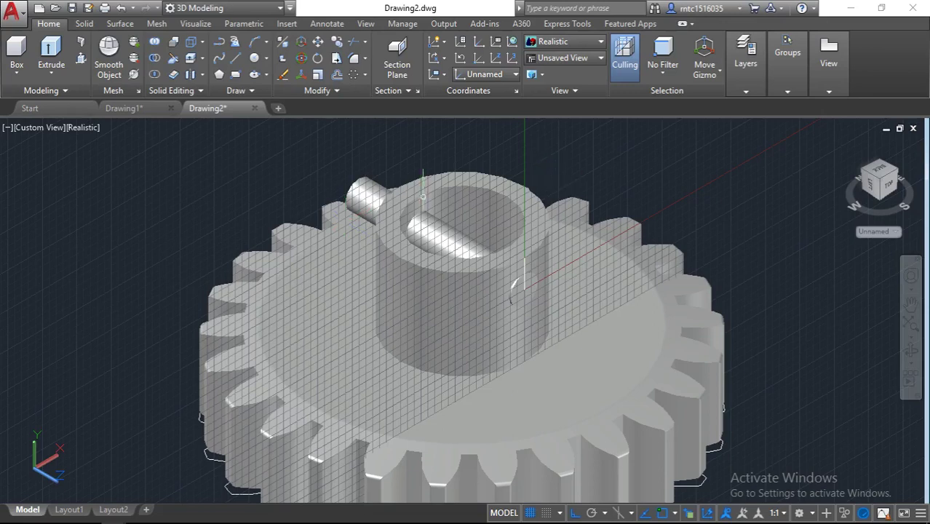
- Subtract the pin cylinder from the gear to cut the hub's cross hole, then turn off the grid
click(154, 58)
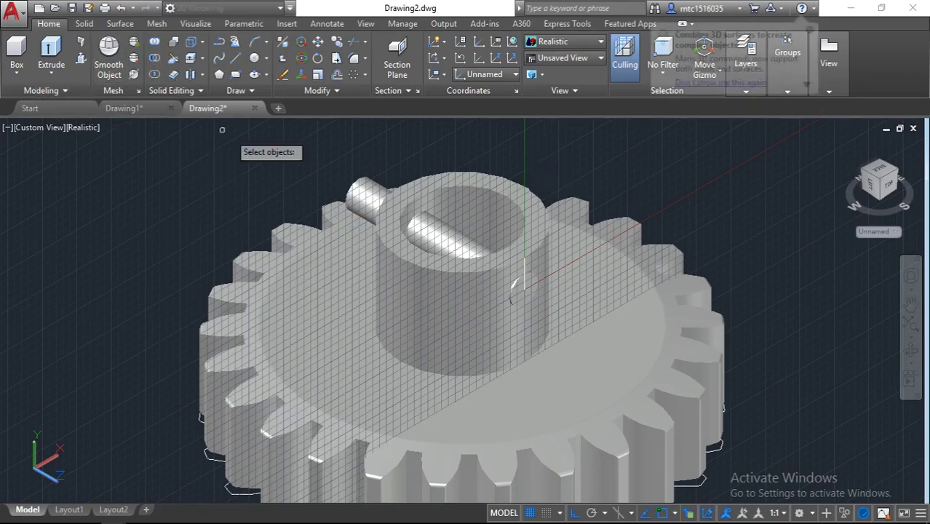
click(407, 272)
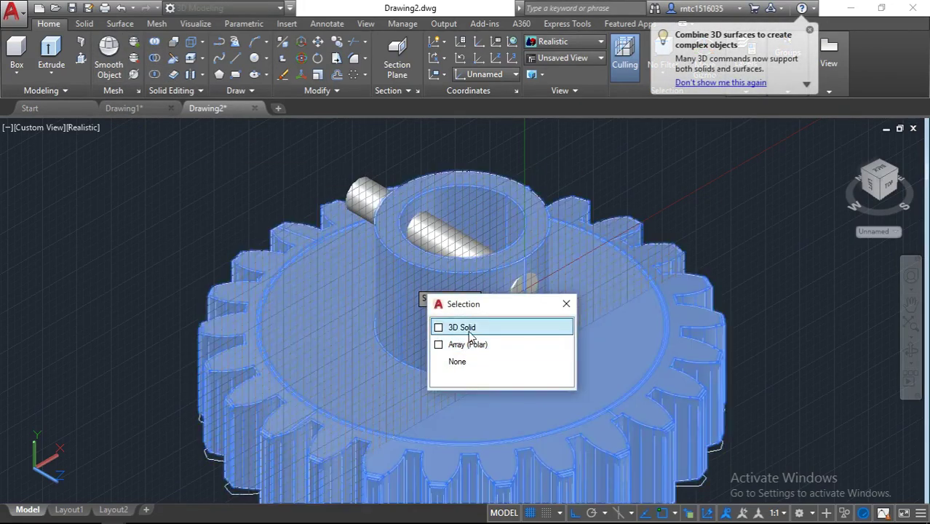
click(468, 330)
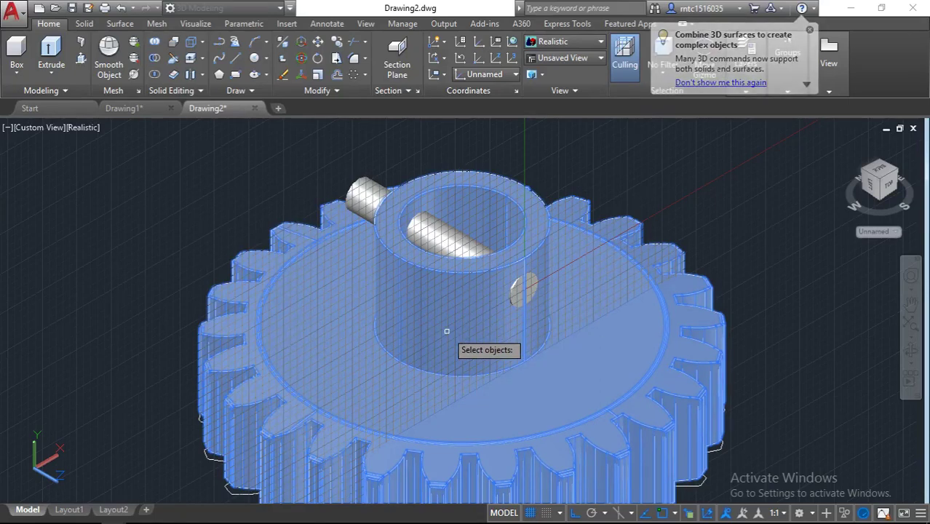
click(449, 243)
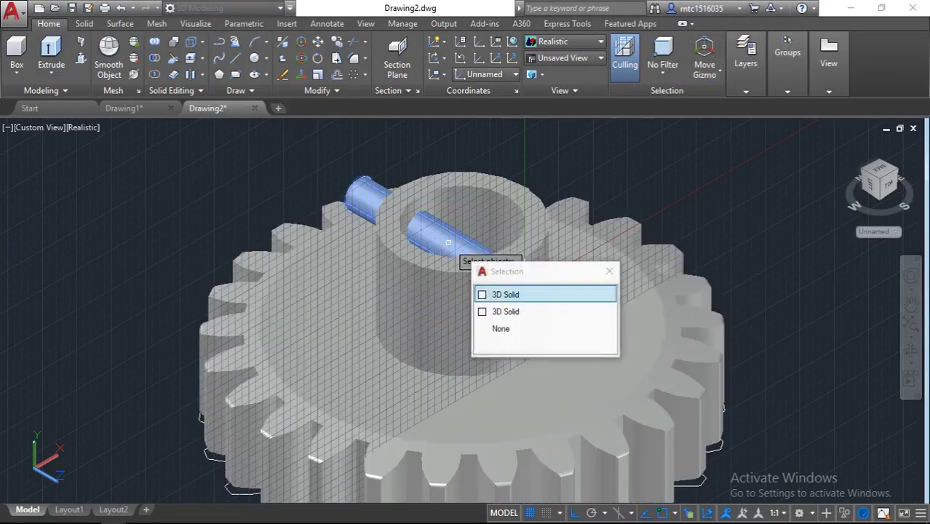
click(504, 299)
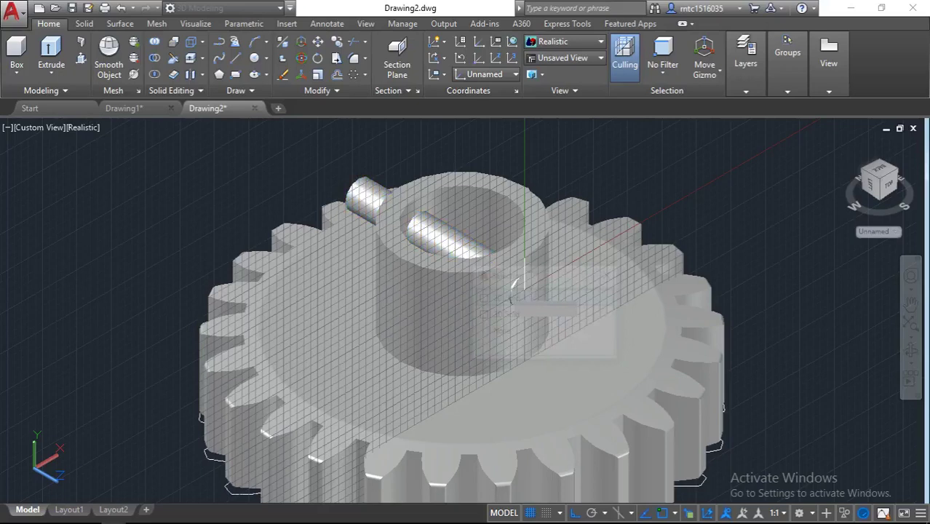
key(Return)
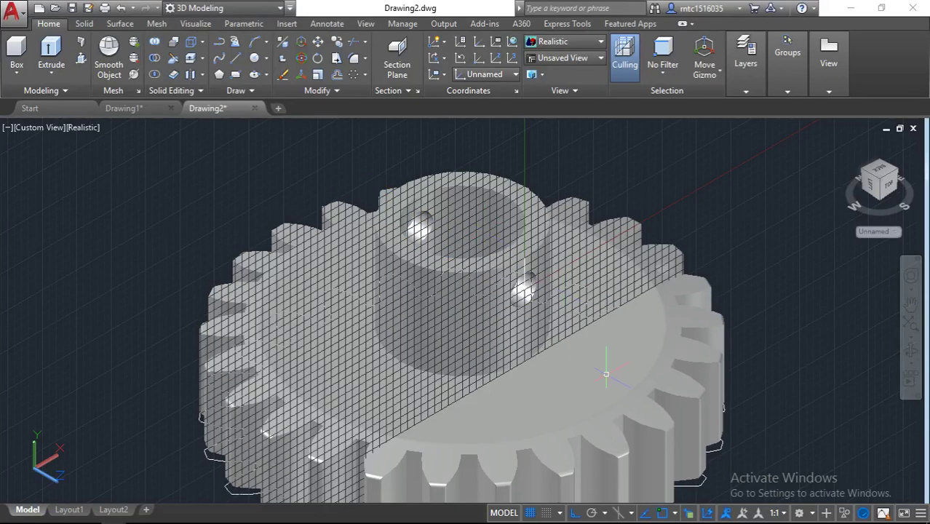
click(531, 513)
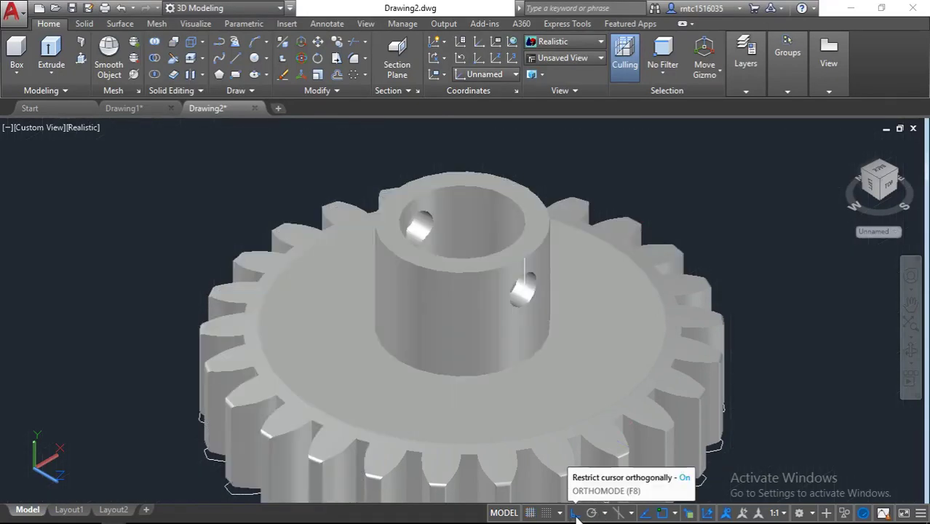
- Orbit and zoom to inspect the hub's cross holes, then start FILLET
shift+middle_drag(525, 351, 451, 339)
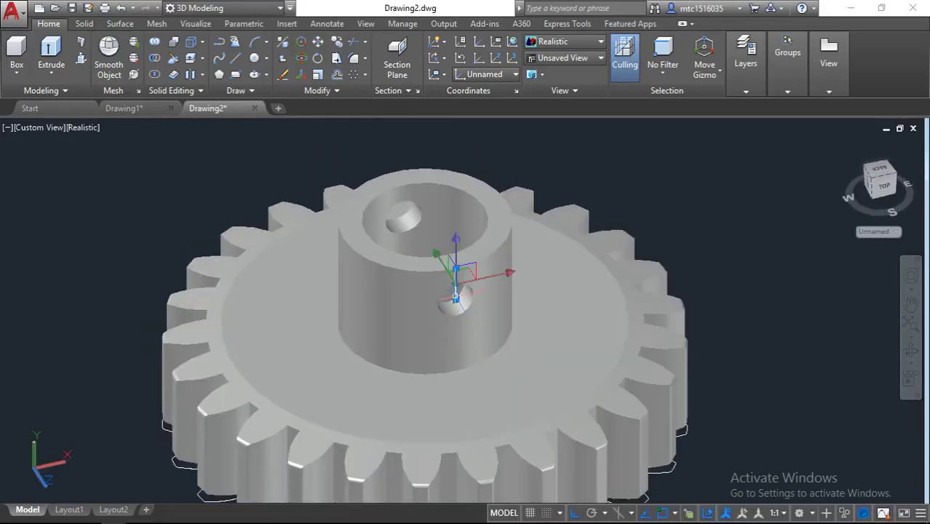
scroll(455, 296, down, 2)
shift+middle_drag(476, 339, 479, 259)
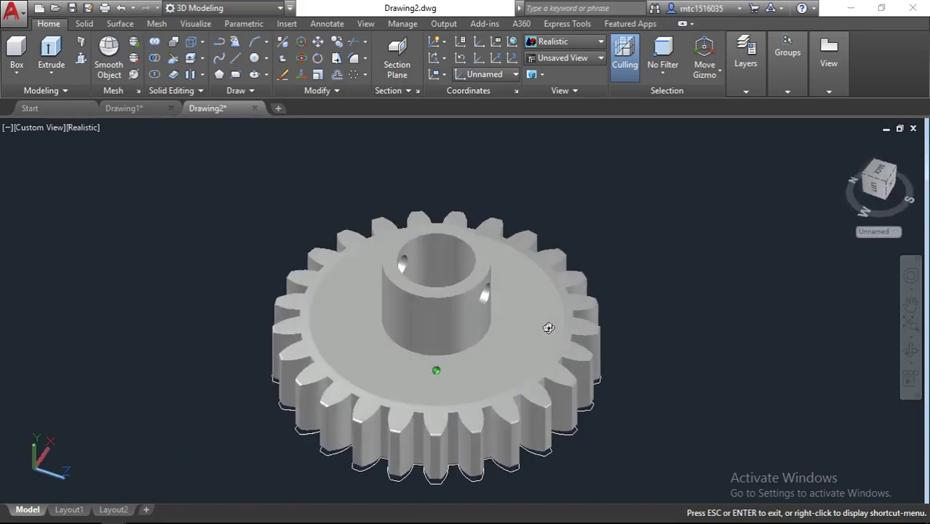
shift+middle_drag(479, 259, 509, 335)
scroll(457, 342, up, 3)
text(f)
key(Return)
scroll(415, 364, up, 3)
- Fillet the hub's base edge where it meets the gear face, then set a 0.2 fillet radius
click(414, 363)
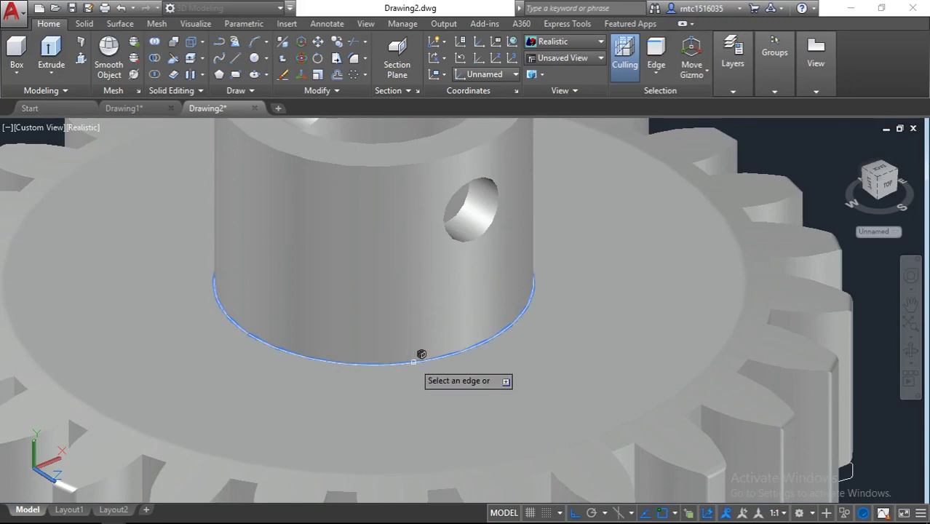
key(Return)
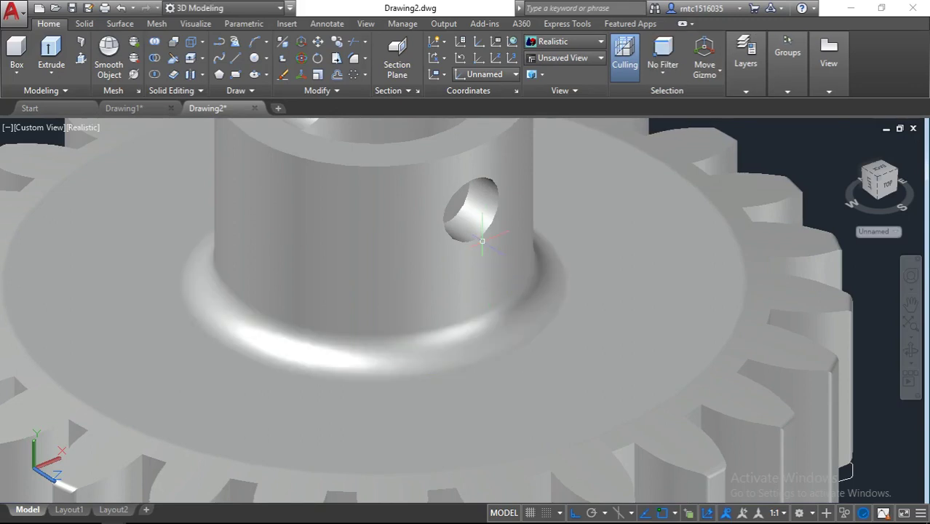
text(f)
key(Return)
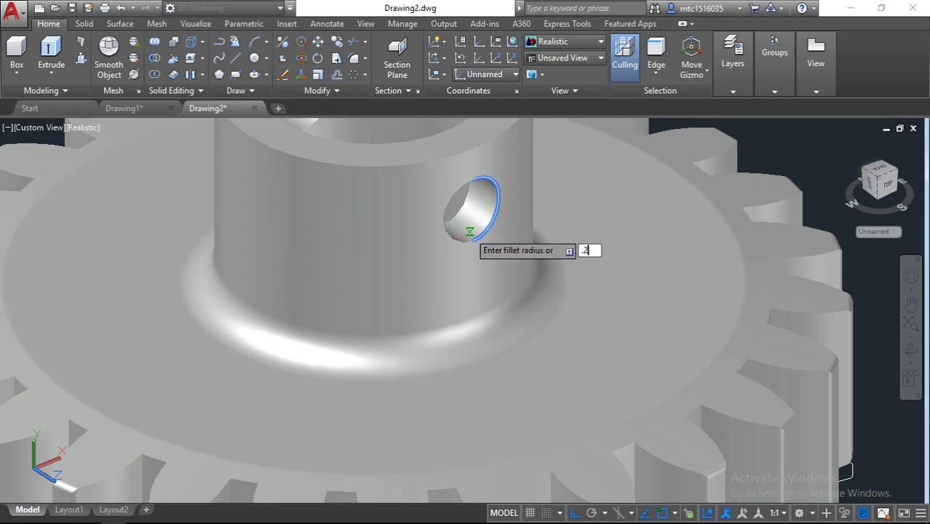
key(Return)
- Fillet the cross pin hole rims on the hub at radius 0.2 and inspect them
click(464, 234)
scroll(502, 249, down, 3)
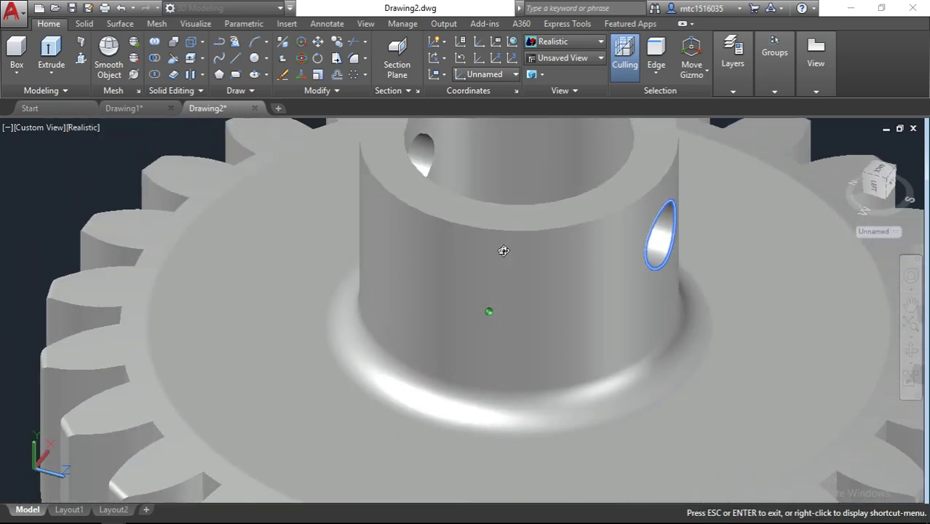
scroll(502, 250, up, 1)
shift+middle_drag(526, 255, 509, 109)
mouse_move(644, 266)
shift+middle_down()
mouse_move(417, 317)
mouse_move(465, 264)
shift+middle_up()
click(458, 263)
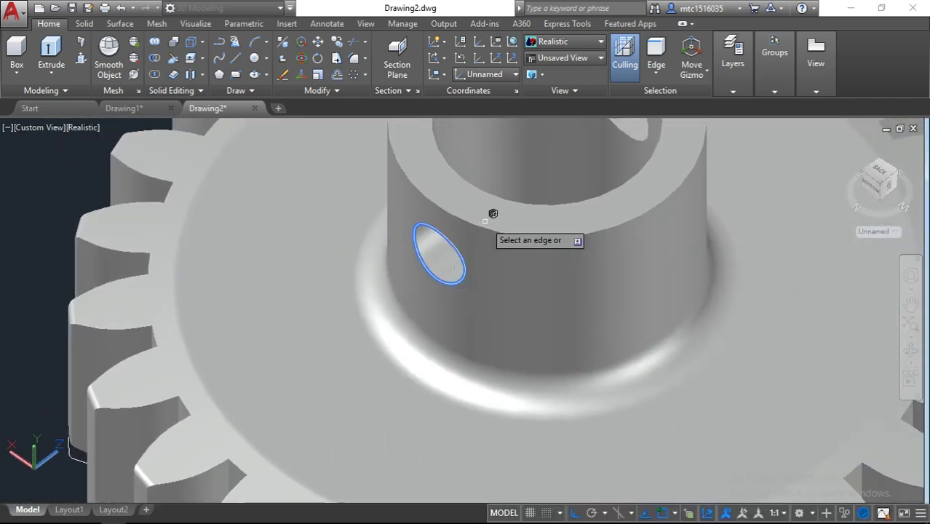
scroll(473, 240, down, 3)
click(449, 243)
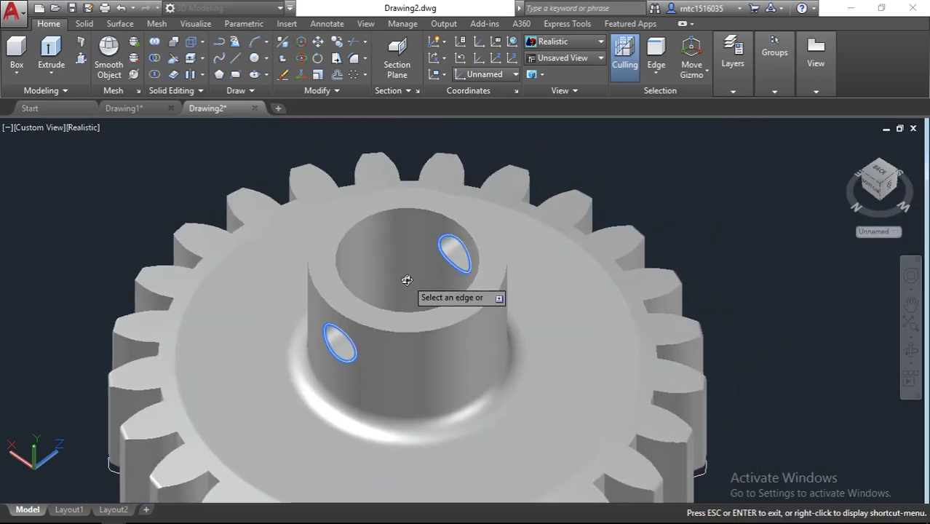
shift+middle_drag(449, 243, 217, 219)
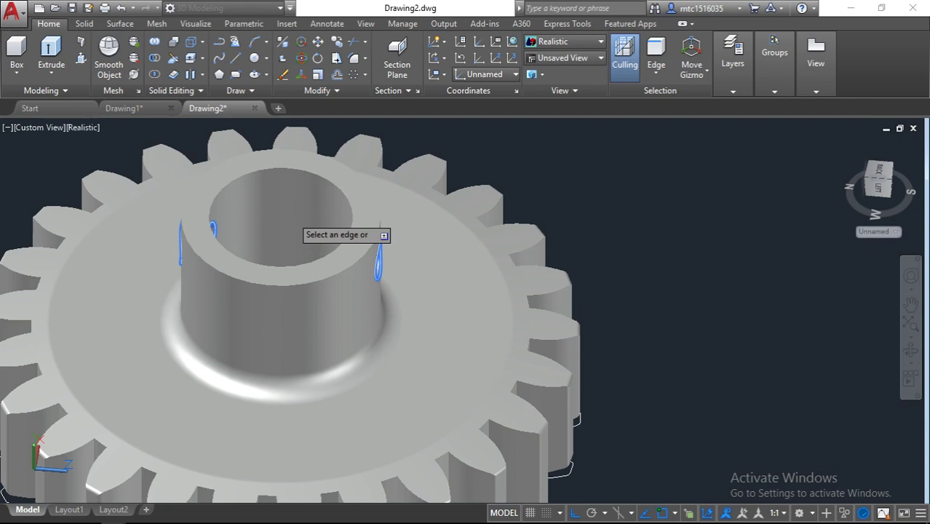
key(Return)
mouse_move(290, 207)
shift+middle_down()
mouse_move(401, 209)
mouse_move(367, 275)
mouse_move(194, 264)
mouse_move(250, 204)
mouse_move(236, 284)
mouse_move(361, 273)
shift+middle_up()
scroll(366, 275, up, 5)
scroll(367, 275, down, 5)
scroll(236, 284, up, 5)
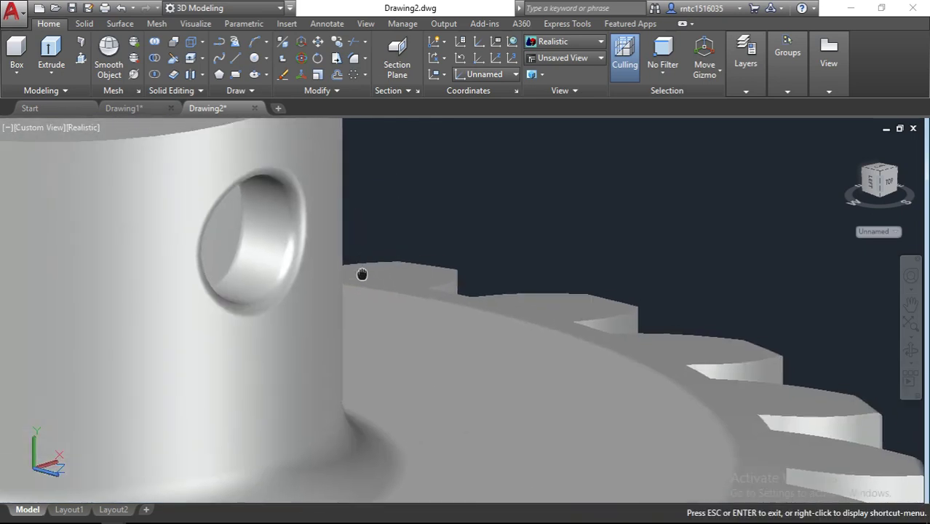
- Chamfer the hub's top outer edge with 0.3 distances
scroll(362, 273, down, 4)
scroll(384, 313, down, 2)
scroll(294, 269, down, 2)
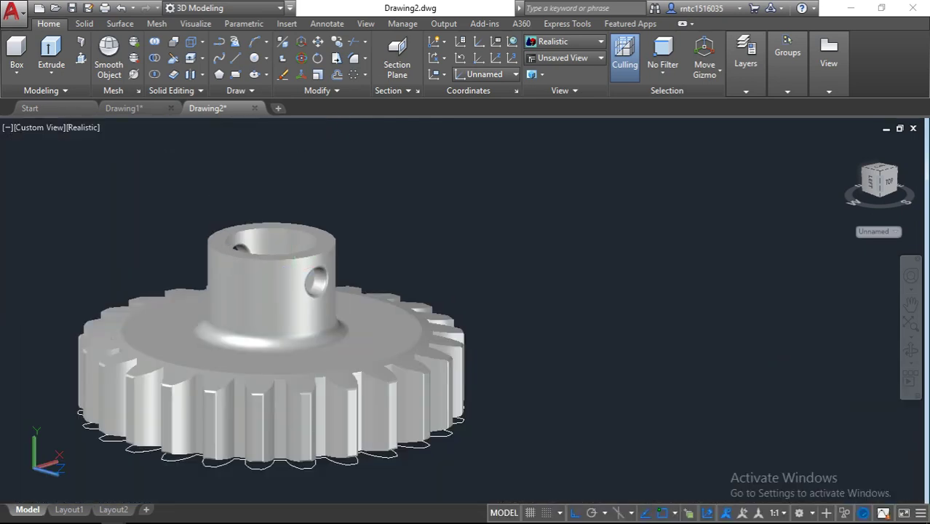
scroll(294, 270, up, 1)
scroll(294, 269, up, 2)
scroll(287, 320, up, 2)
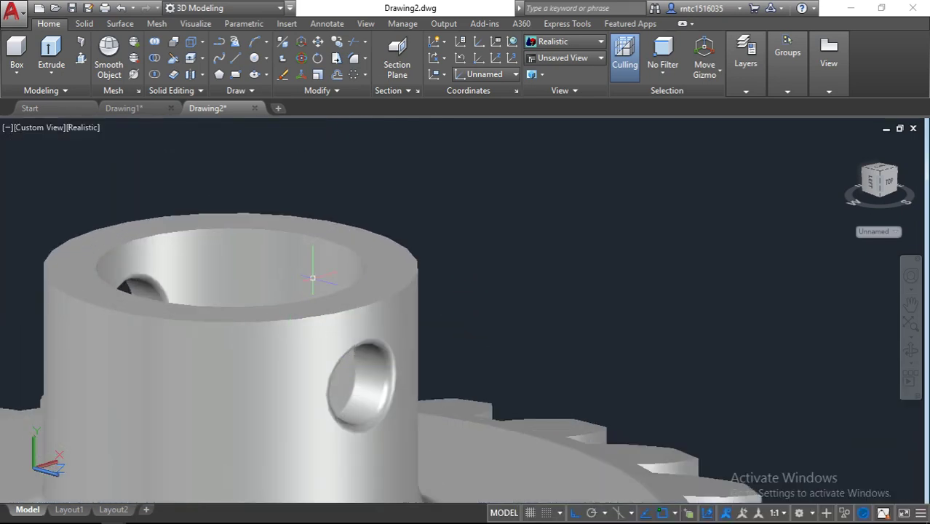
text(CHA)
key(Return)
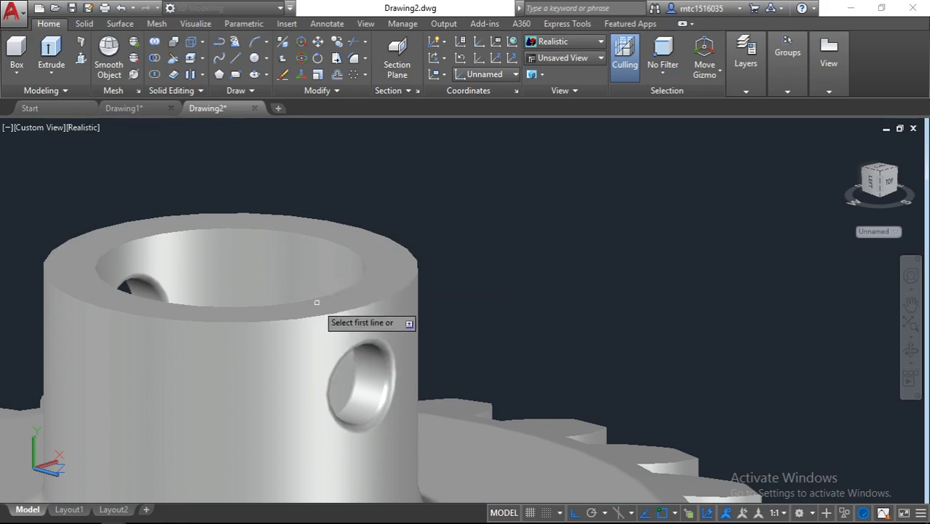
click(319, 319)
key(Return)
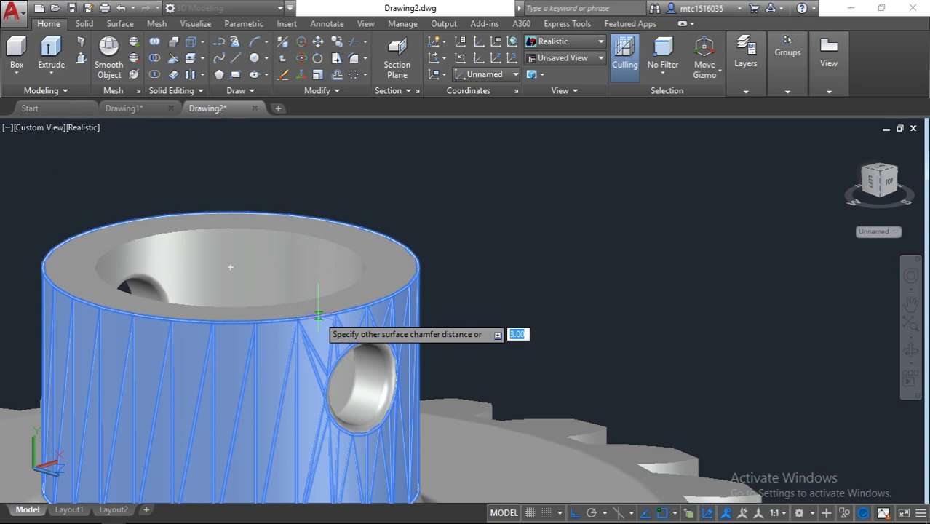
text(.)
key(Return)
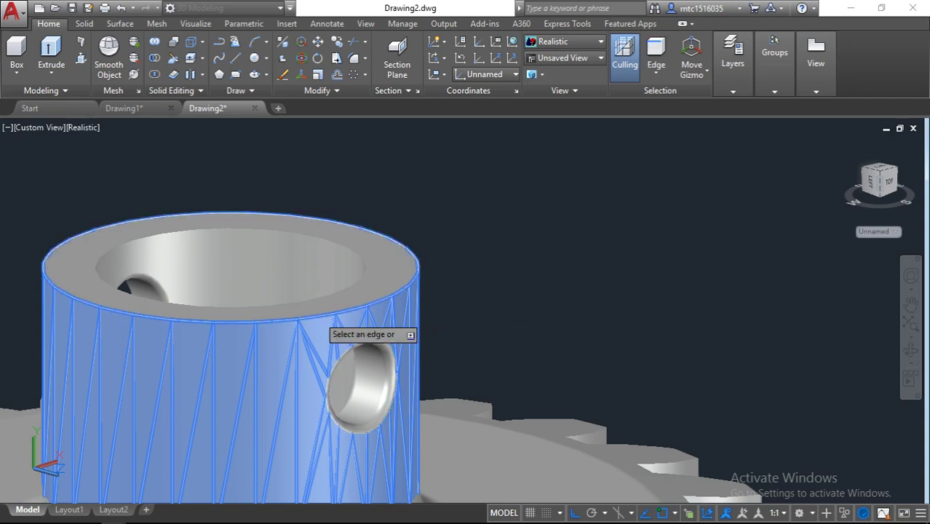
click(323, 319)
key(Return)
- Start the FILLET command for the bore edges
scroll(302, 286, up, 1)
scroll(320, 269, up, 1)
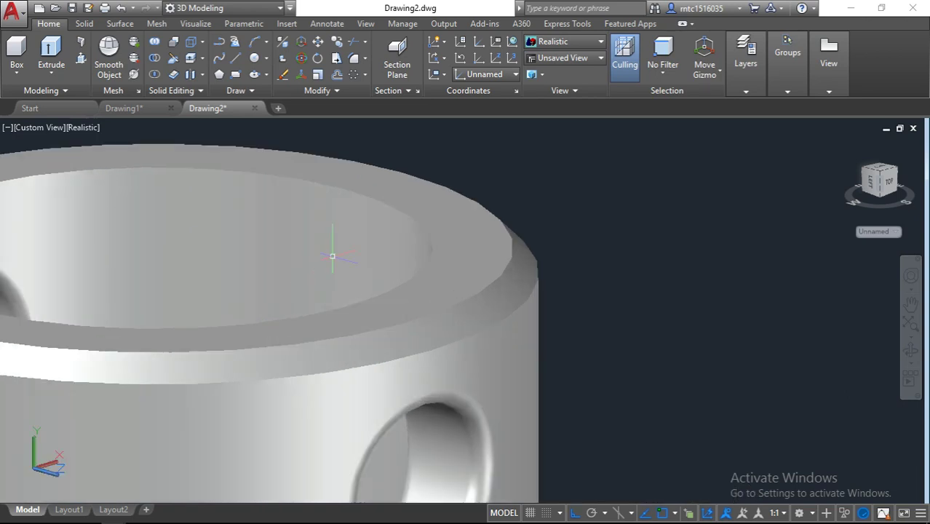
text(F)
key(Return)
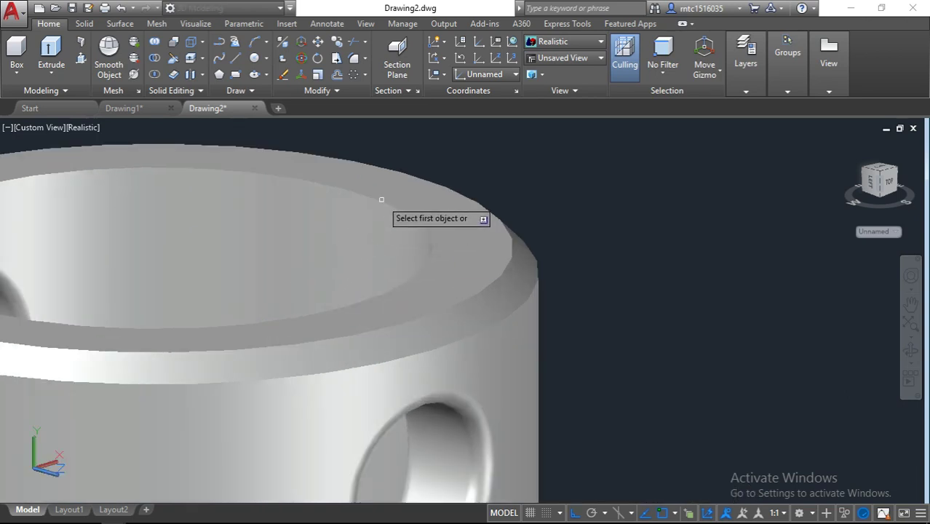
- Fillet the bore's inner top edge, then orbit to view the underside and hub holes
click(381, 198)
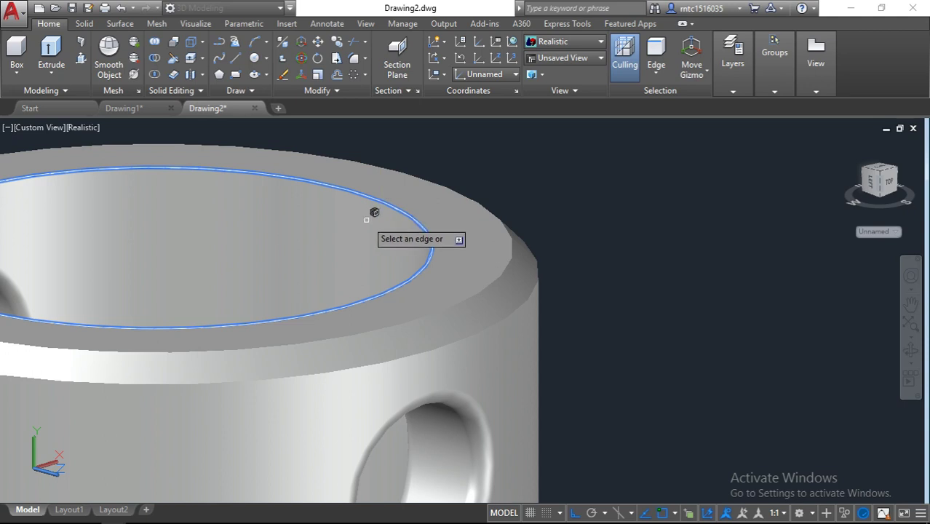
scroll(367, 219, down, 5)
shift+middle_drag(399, 361, 402, 276)
scroll(383, 353, up, 3)
scroll(377, 377, up, 4)
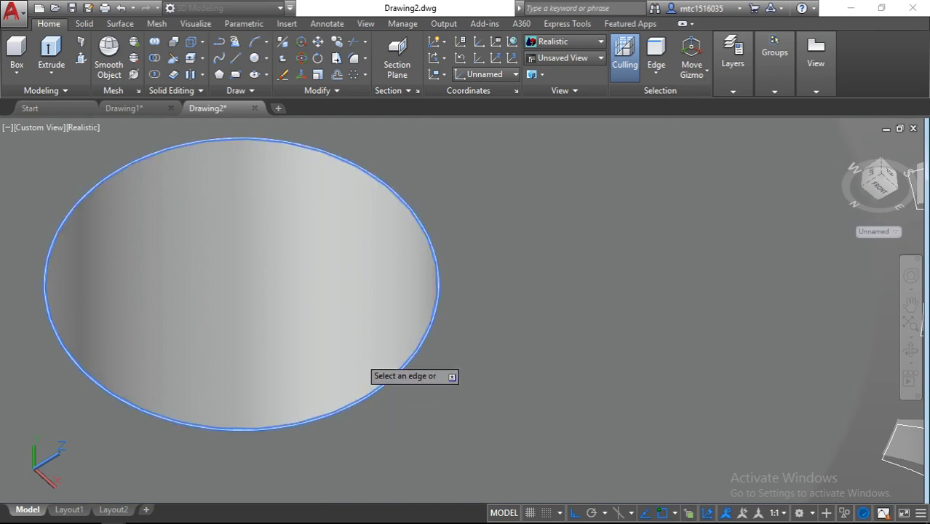
scroll(362, 346, down, 3)
scroll(359, 338, down, 2)
shift+middle_drag(360, 337, 406, 437)
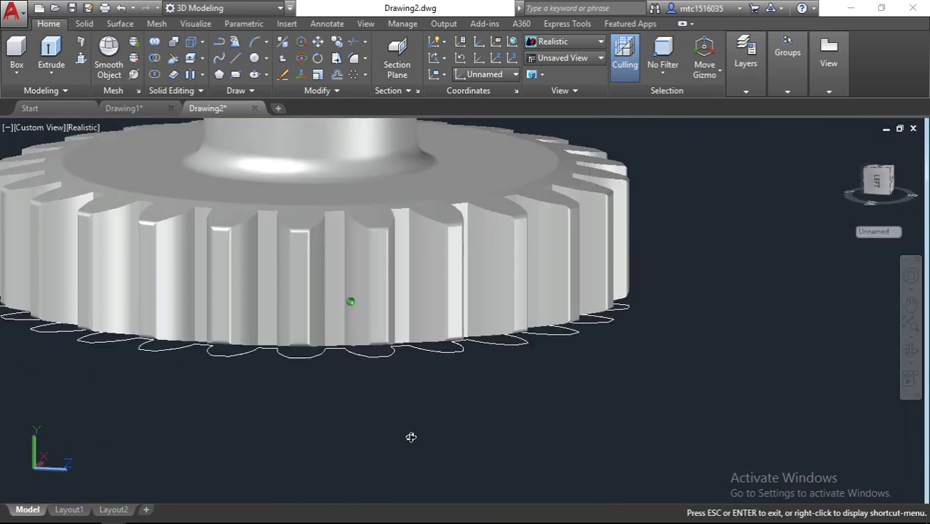
scroll(393, 306, down, 4)
shift+middle_drag(386, 291, 367, 313)
scroll(368, 291, up, 4)
scroll(363, 307, up, 4)
scroll(357, 297, down, 5)
mouse_move(344, 320)
shift+middle_down()
mouse_move(343, 288)
mouse_move(290, 292)
mouse_move(222, 318)
mouse_move(232, 324)
shift+middle_up()
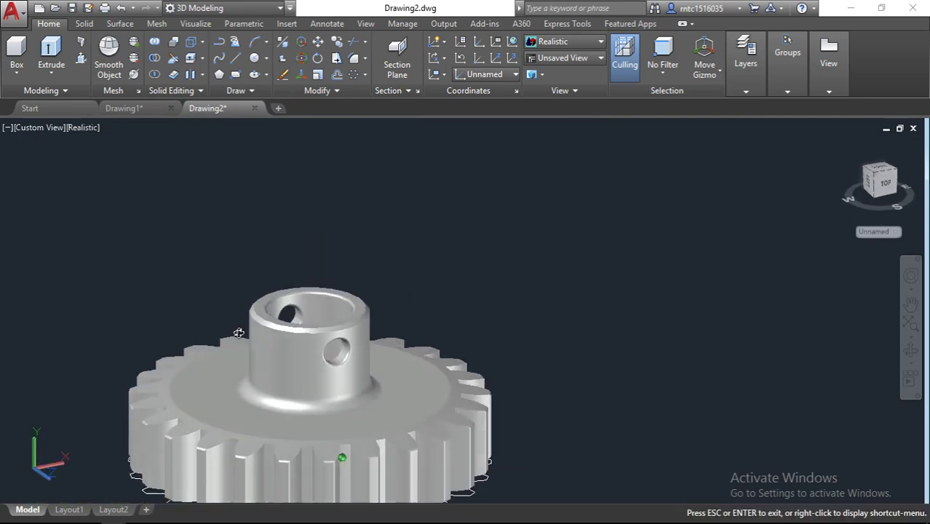
- Hide the flat tooth-outline array so only the solid gear shows, then view it from below
scroll(277, 331, up, 3)
scroll(342, 408, down, 3)
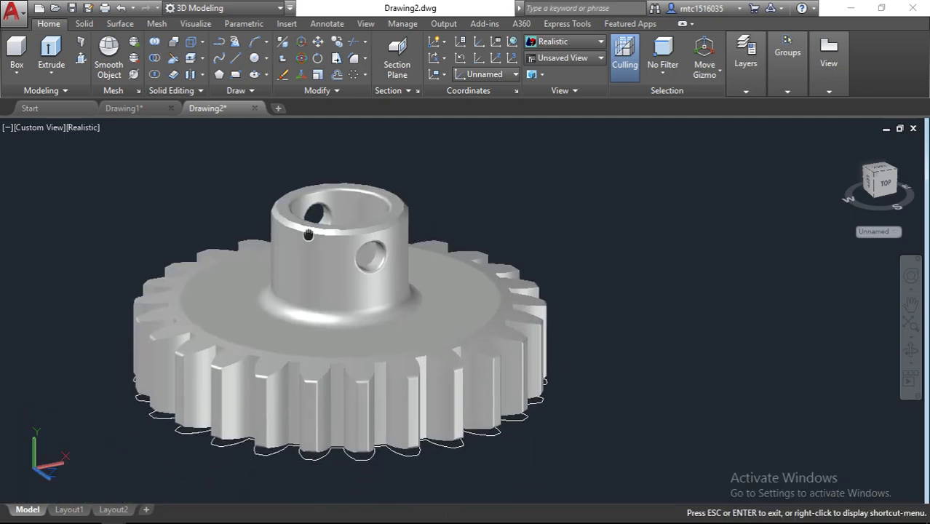
click(310, 460)
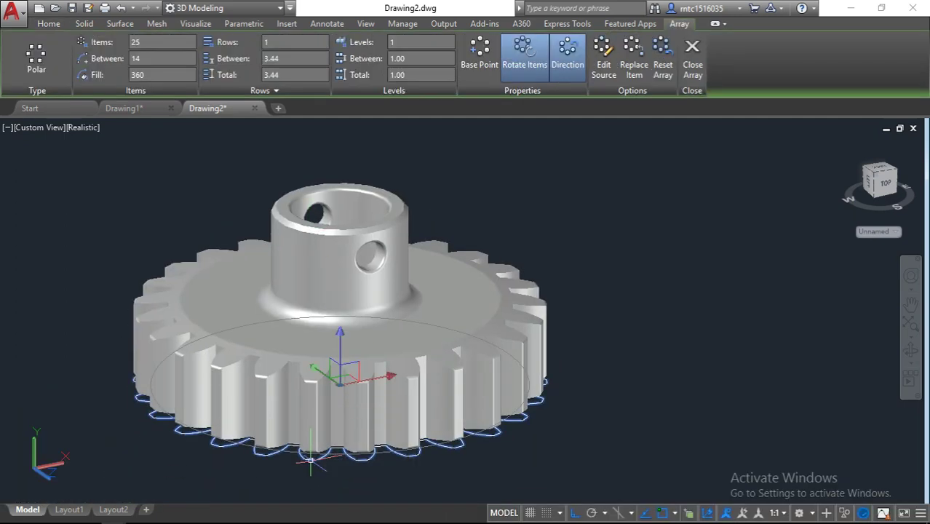
key(Escape)
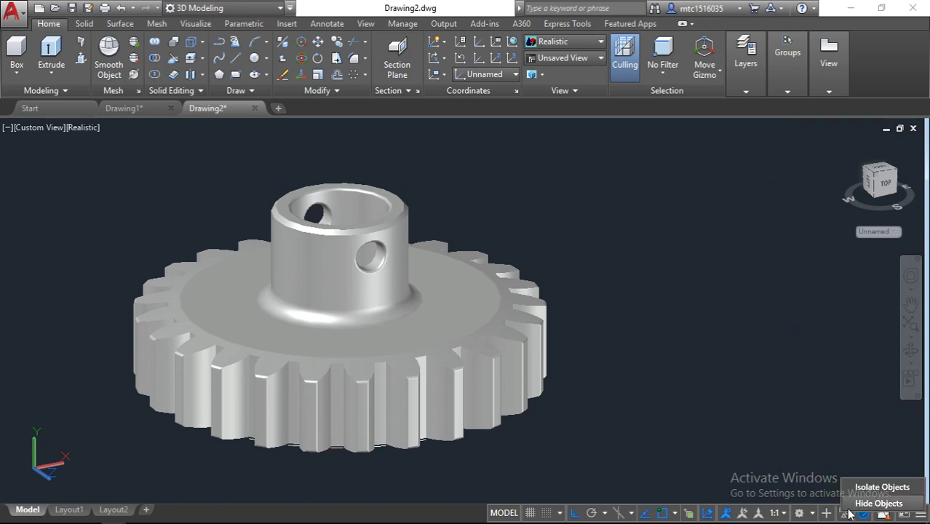
click(217, 336)
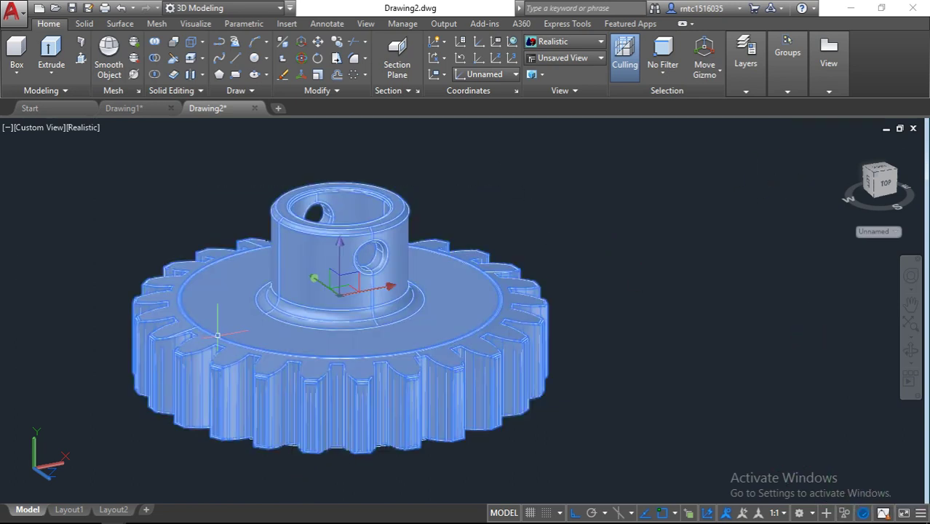
key(Escape)
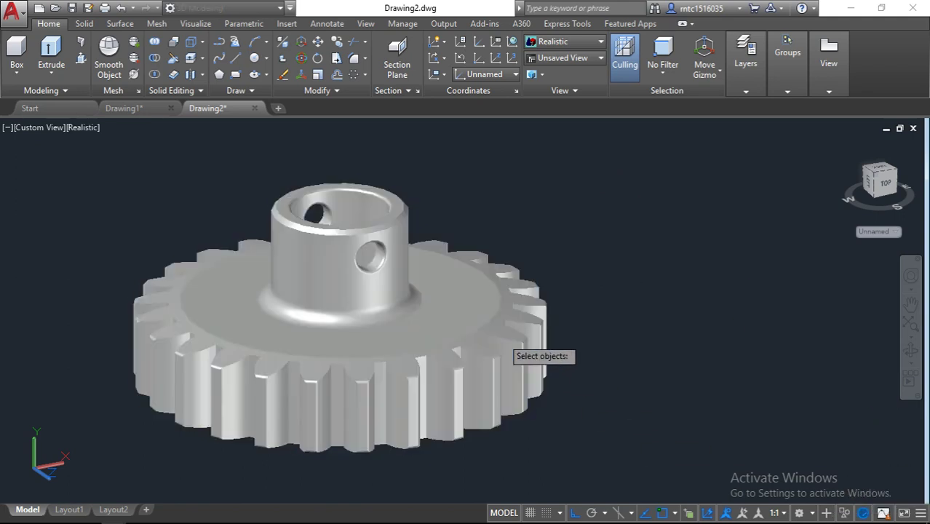
mouse_move(434, 308)
shift+middle_down()
mouse_move(529, 333)
mouse_move(458, 364)
shift+middle_up()
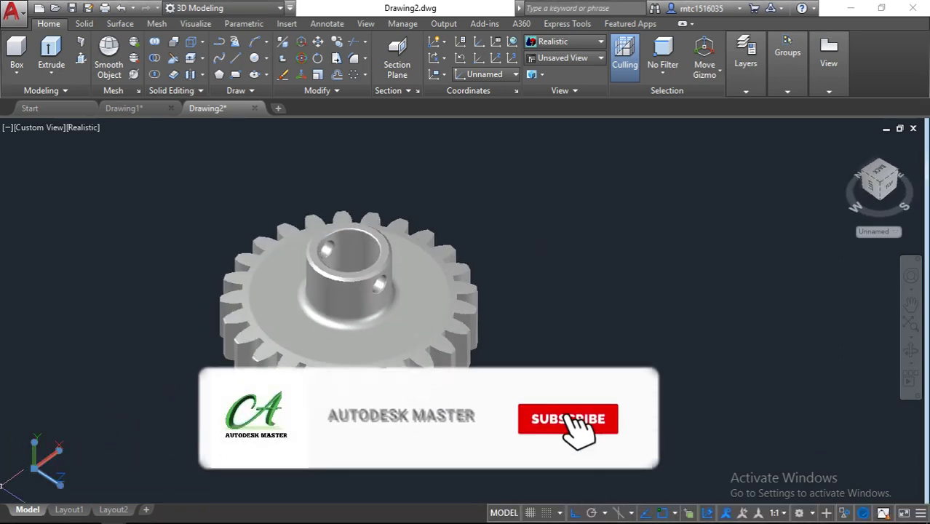
- Clear the stray selection and orbit the gear from a top-down view to its underside
click(195, 430)
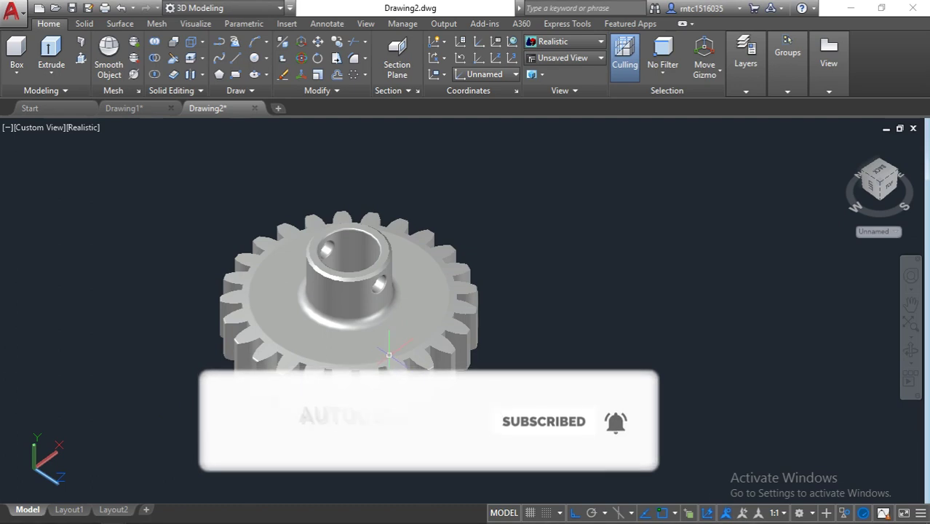
mouse_move(388, 355)
shift+middle_down()
mouse_move(466, 364)
mouse_move(552, 301)
mouse_move(605, 217)
shift+middle_up()
mouse_move(665, 238)
shift+middle_down()
mouse_move(781, 304)
mouse_move(810, 249)
mouse_move(781, 172)
shift+middle_up()
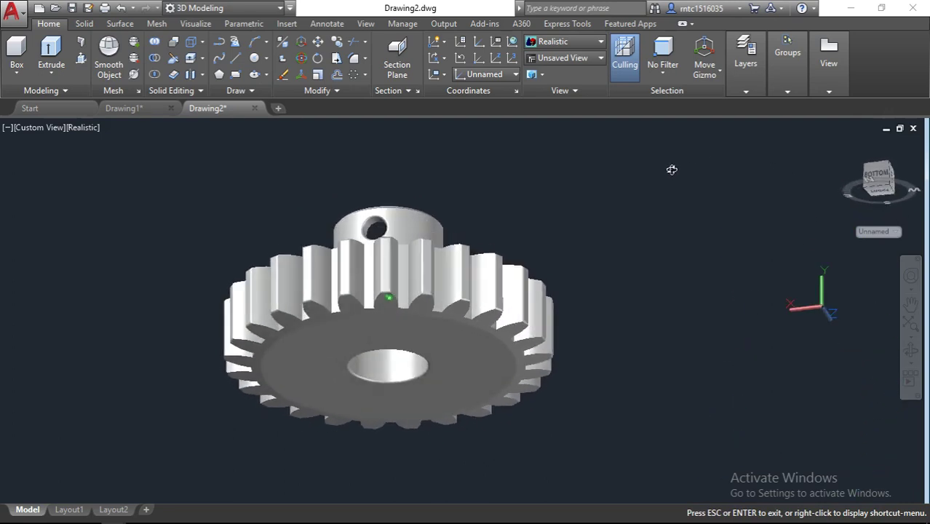
- Orbit and zoom to inspect the gear's back face, then an elevated view of hub and teeth
mouse_move(587, 227)
shift+middle_down()
mouse_move(529, 326)
mouse_move(623, 345)
mouse_move(708, 388)
mouse_move(725, 305)
mouse_move(626, 270)
shift+middle_up()
scroll(626, 269, up, 5)
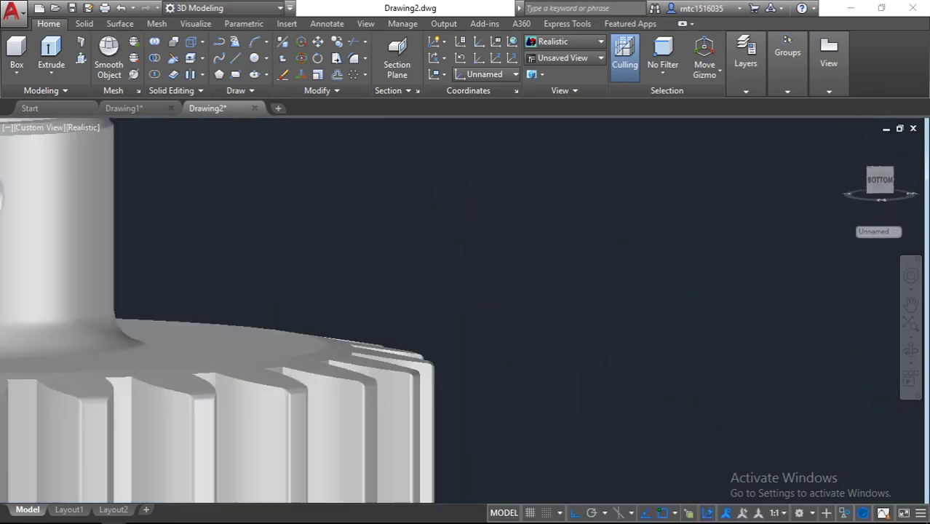
scroll(524, 316, up, 1)
mouse_move(523, 316)
shift+middle_down()
mouse_move(502, 403)
mouse_move(415, 423)
mouse_move(256, 376)
mouse_move(154, 359)
mouse_move(193, 354)
shift+middle_up()
scroll(193, 354, down, 5)
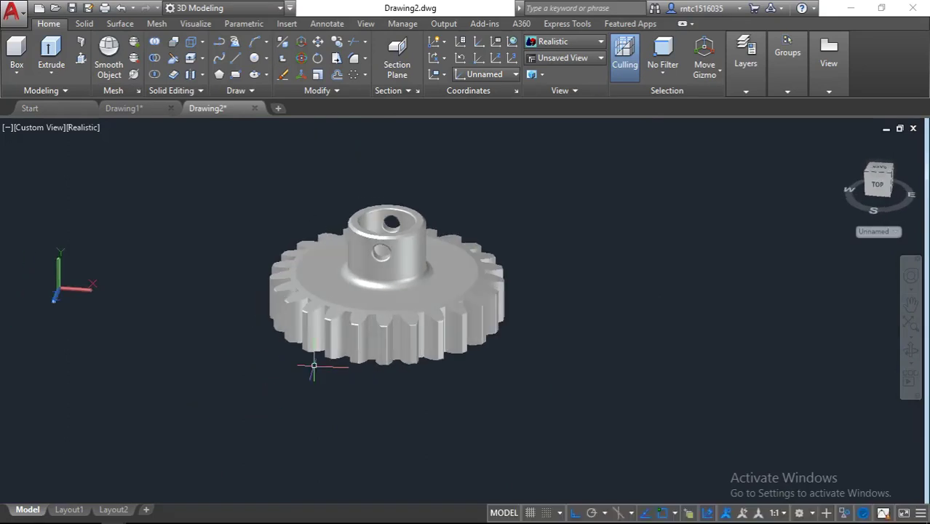
scroll(394, 318, up, 3)
middle_drag(395, 318, 345, 366)
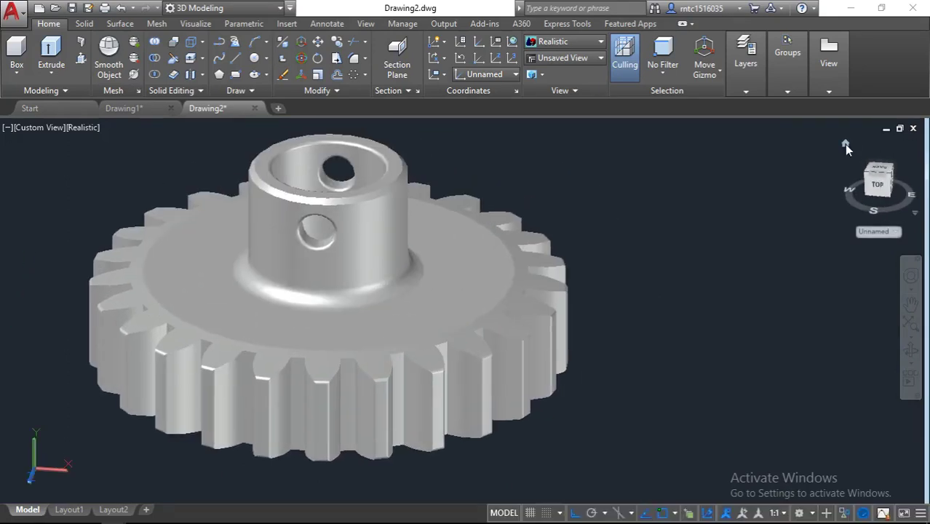
- Restore the ViewCube Home view in parallel projection and reframe the gear
click(844, 144)
right_click(846, 144)
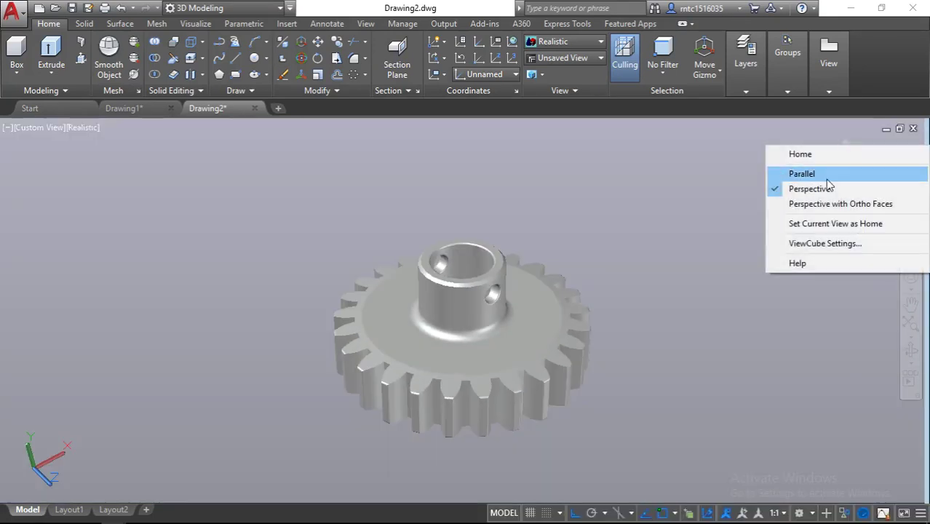
click(826, 178)
scroll(564, 293, up, 3)
middle_drag(573, 285, 601, 234)
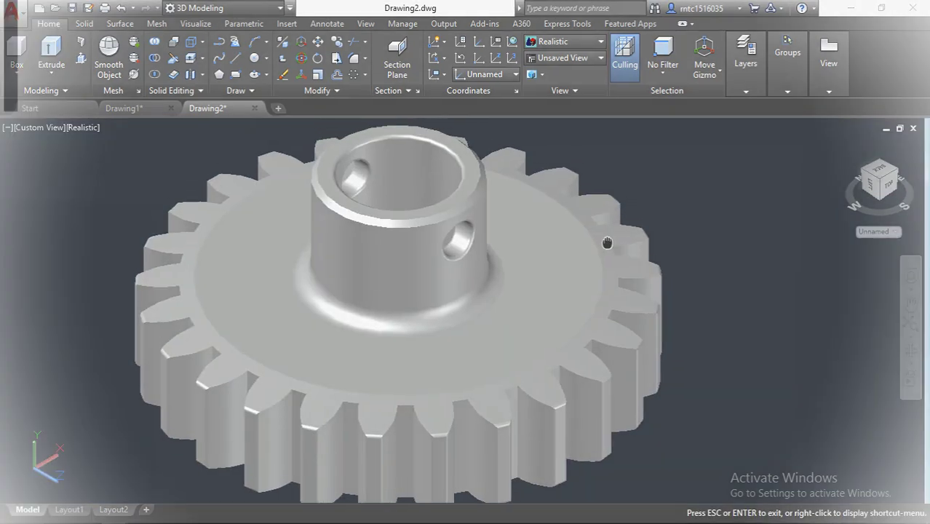